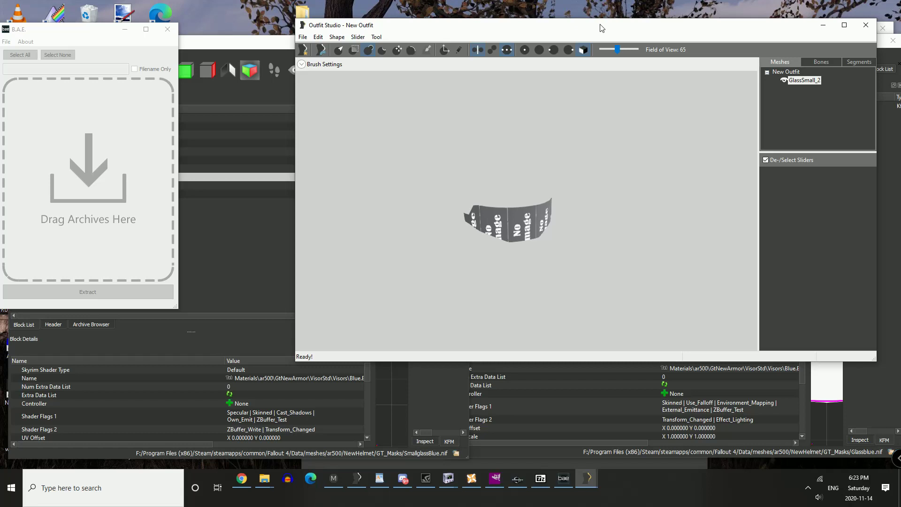
Step: Browse the archive open dialog to Steam\steamapps\common\Fallout 4\Data
left_click(6, 42)
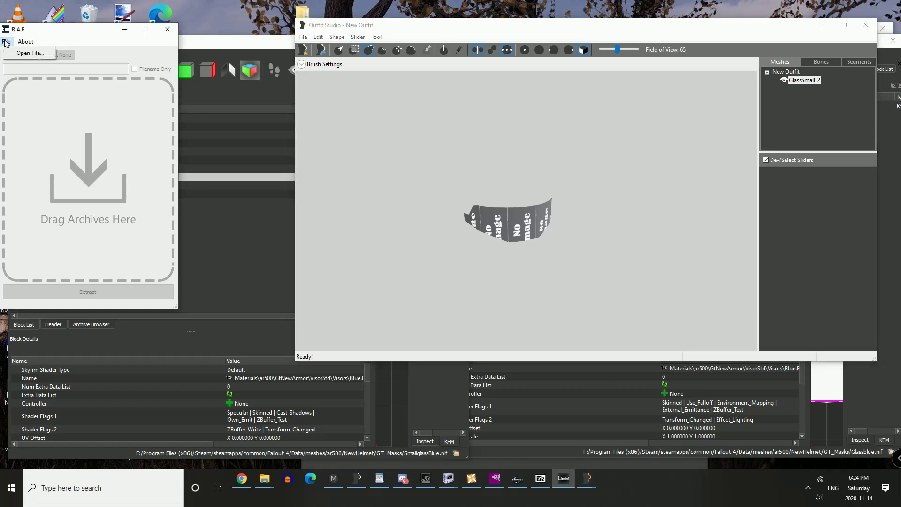
left_click(30, 52)
left_click_drag(98, 50, 388, 50)
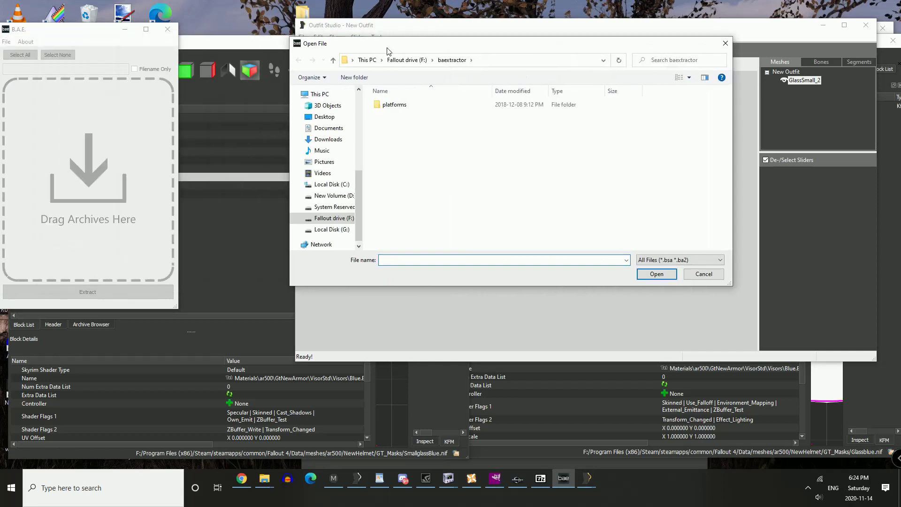
left_click(331, 217)
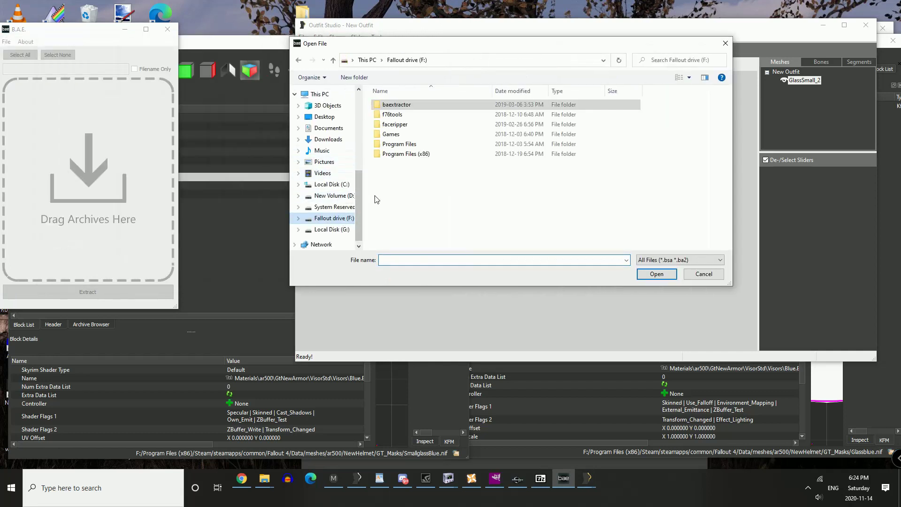
double_click(397, 154)
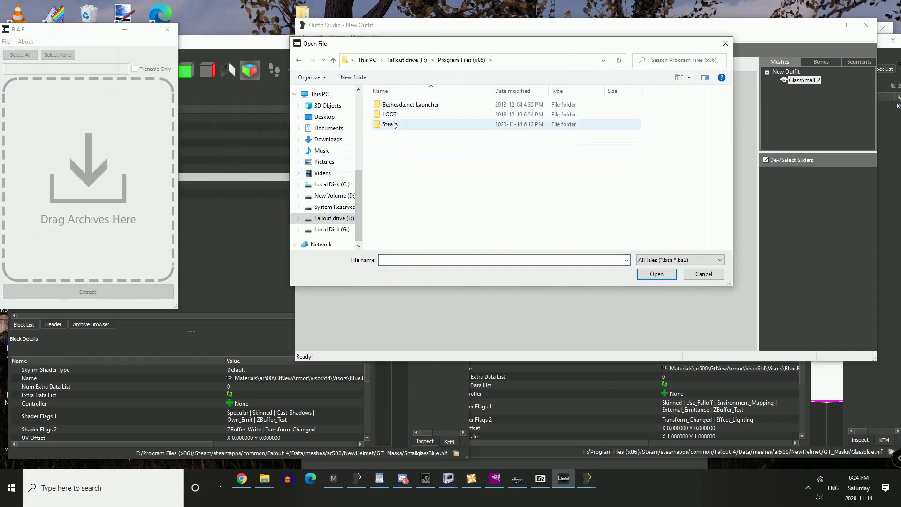
left_click(395, 106)
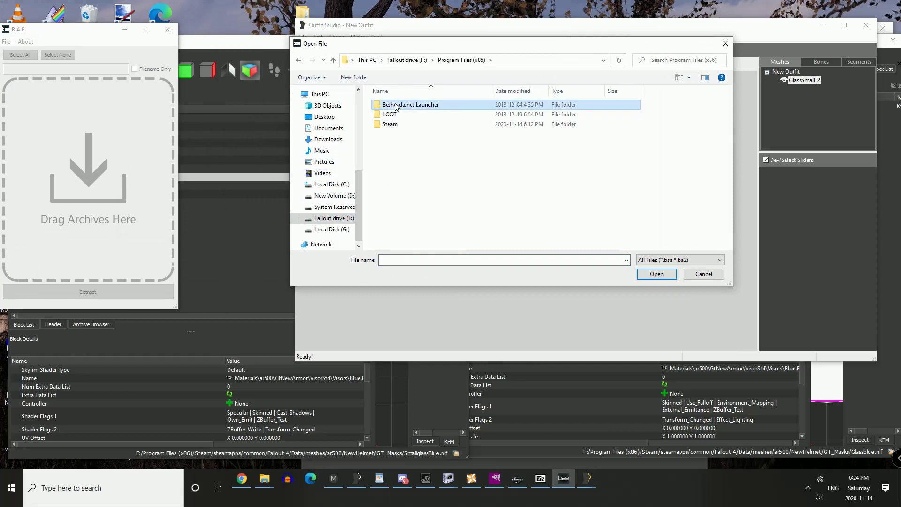
double_click(395, 106)
left_click(462, 60)
left_click(399, 124)
double_click(399, 125)
scroll(402, 207, "down", 2)
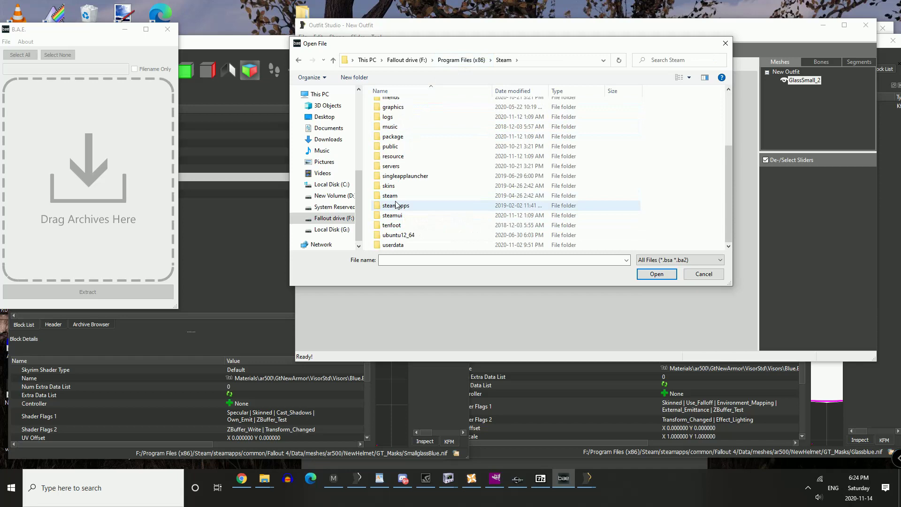
double_click(409, 204)
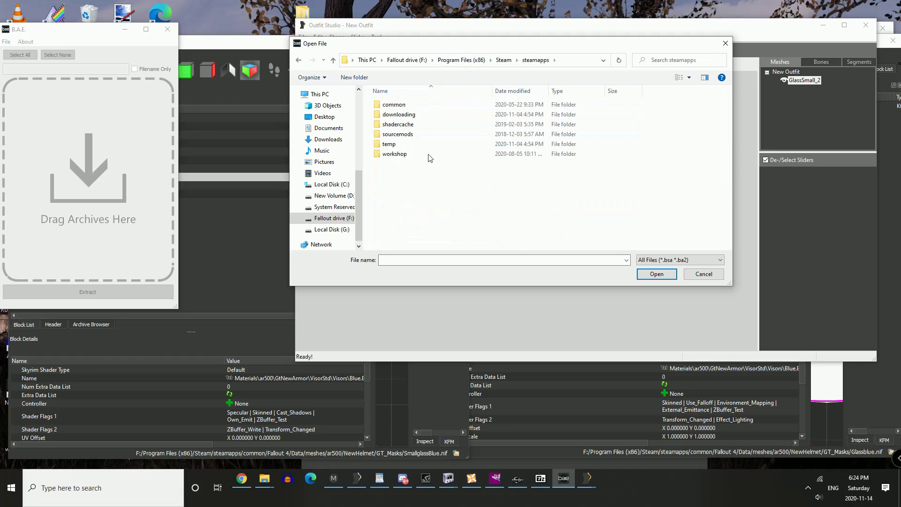
double_click(394, 106)
double_click(394, 105)
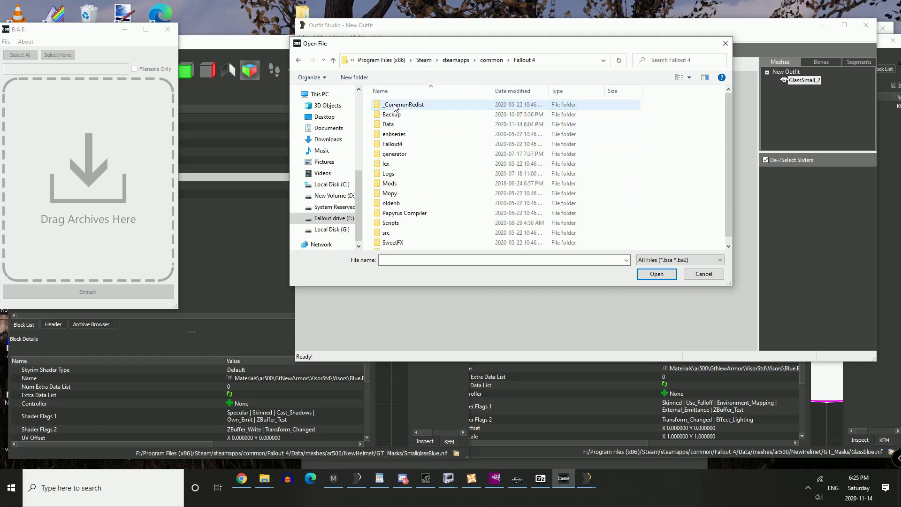
left_click(394, 126)
double_click(394, 125)
Step: Select Fallout4 - Meshes.ba2 and Fallout4 - Materials.ba2 in the Data folder
scroll(419, 188, "down", 5)
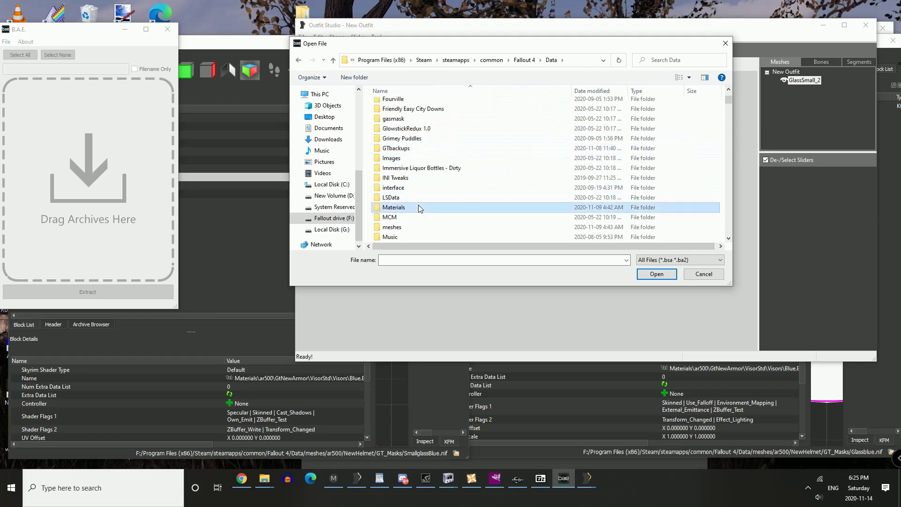
scroll(422, 187, "down", 5)
scroll(443, 163, "down", 3)
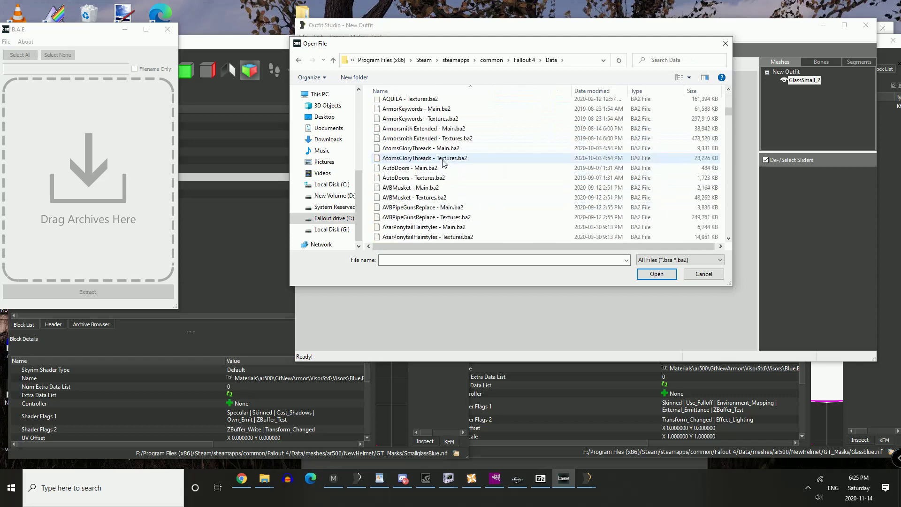
left_click(444, 159)
key("f")
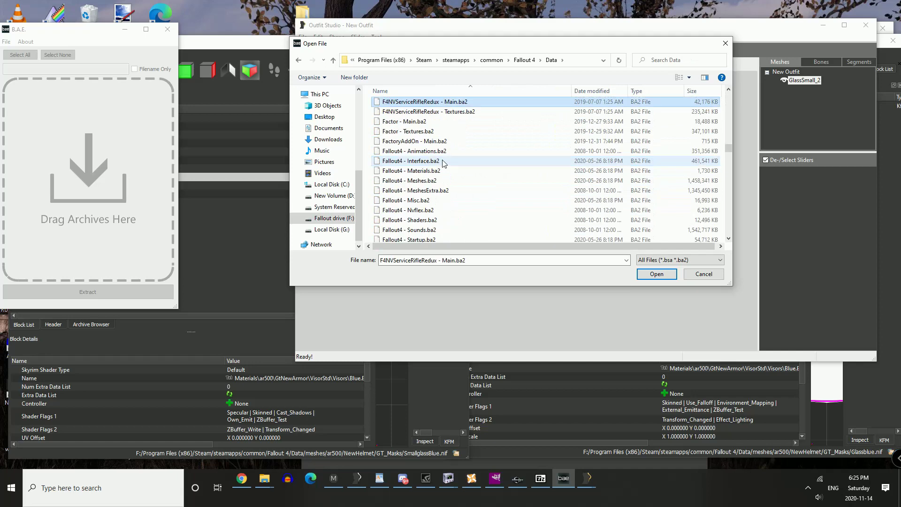
left_click(432, 182)
scroll(481, 184, "down", 3)
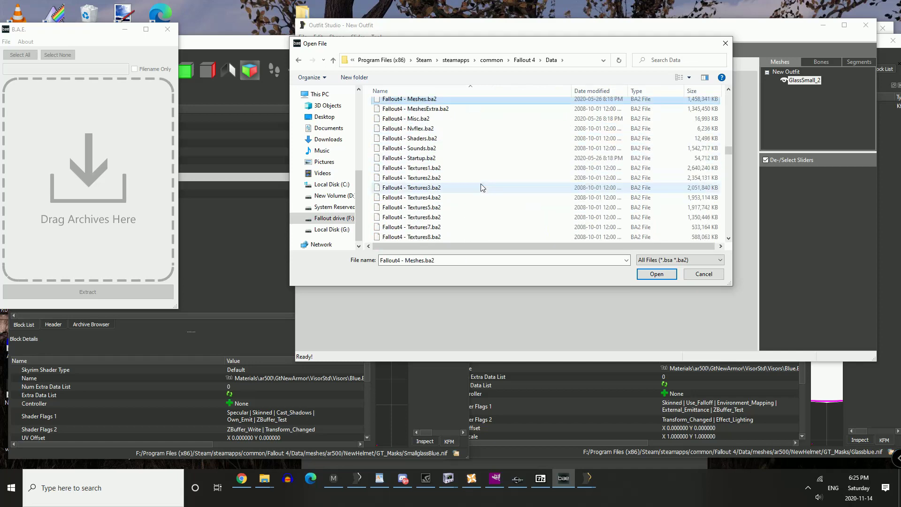
scroll(558, 187, "up", 2)
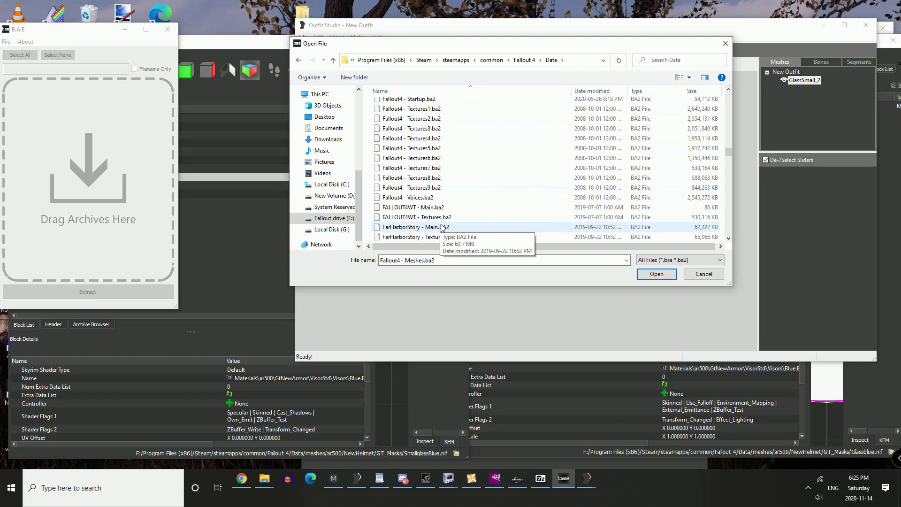
scroll(454, 211, "up", 1)
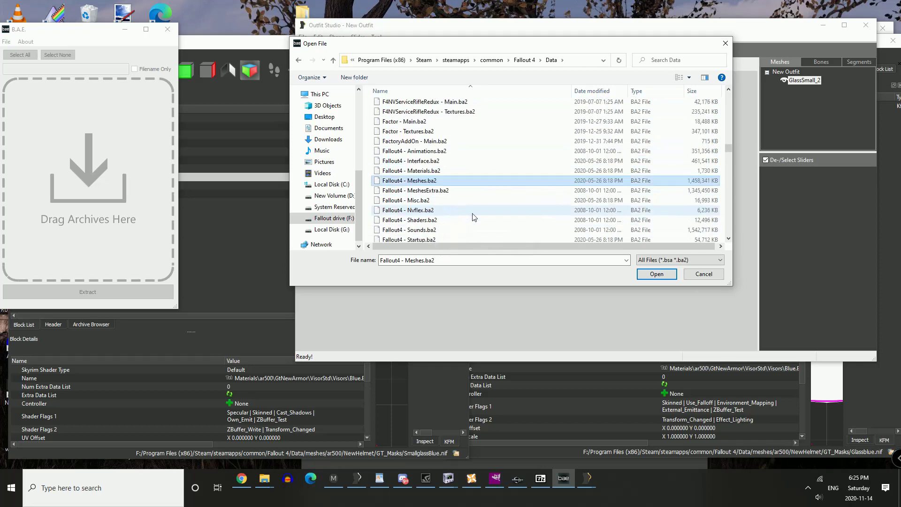
left_click(437, 172, "ctrl")
Step: Open both archives, filter their contents by 'flight' and deselect every file
left_click(656, 274)
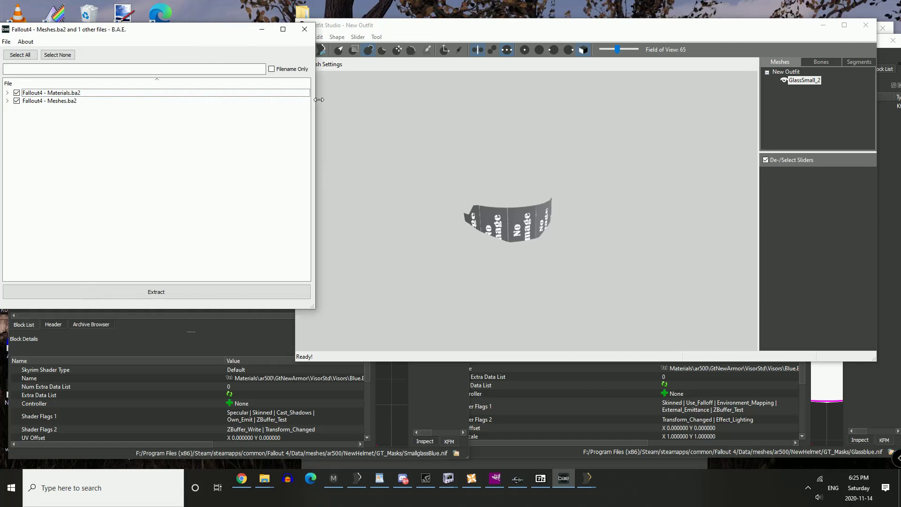
left_click(17, 70)
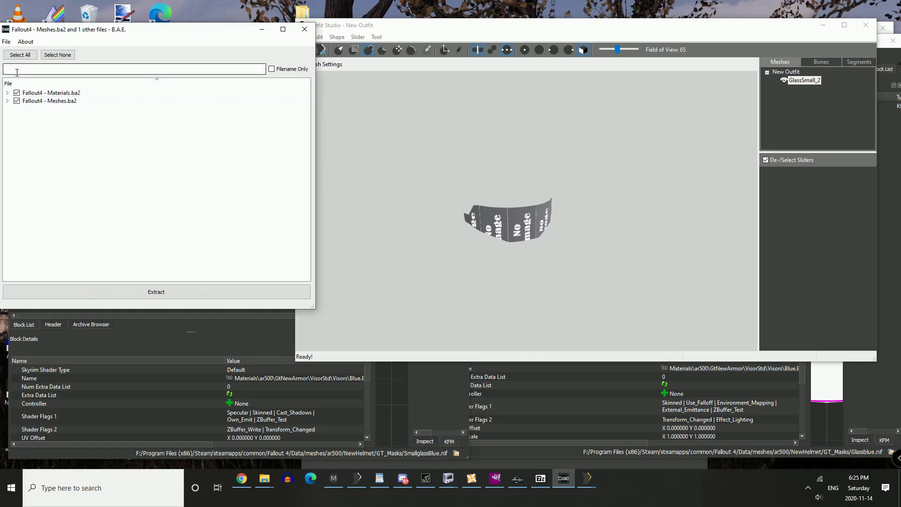
type("flight")
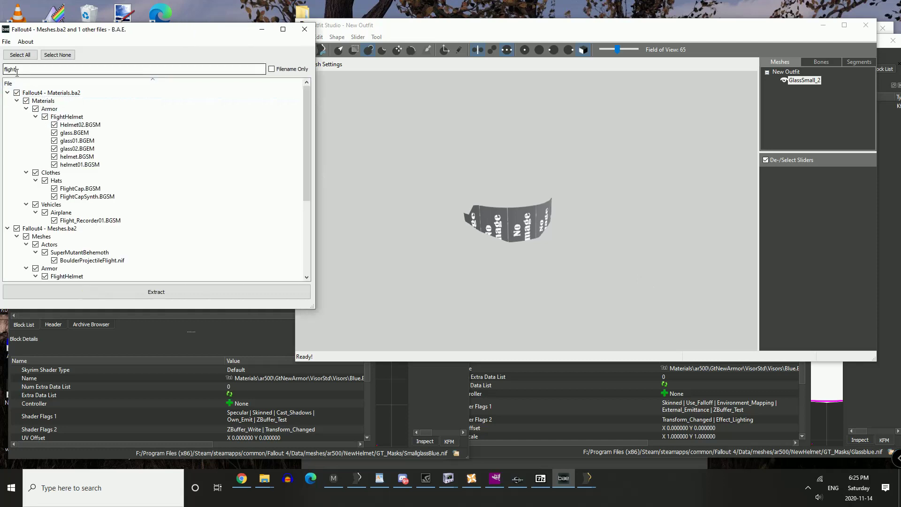
left_click(58, 55)
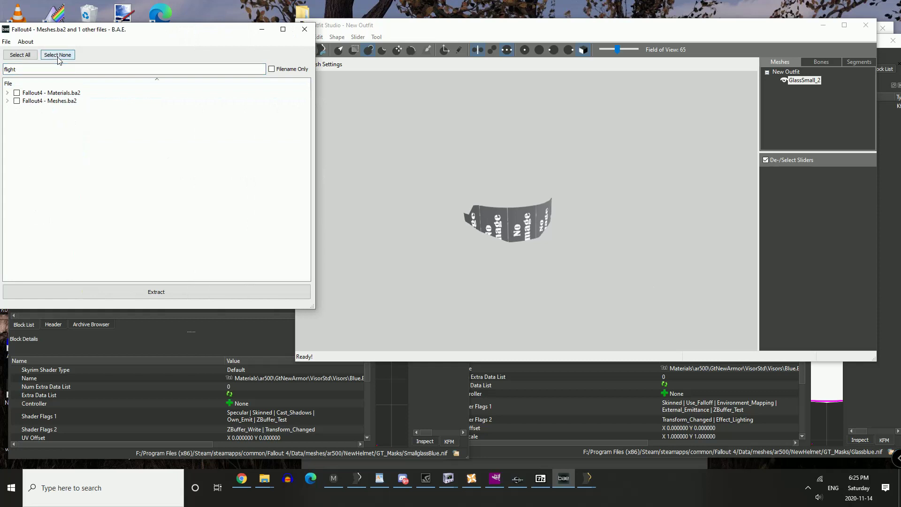
left_click(36, 69)
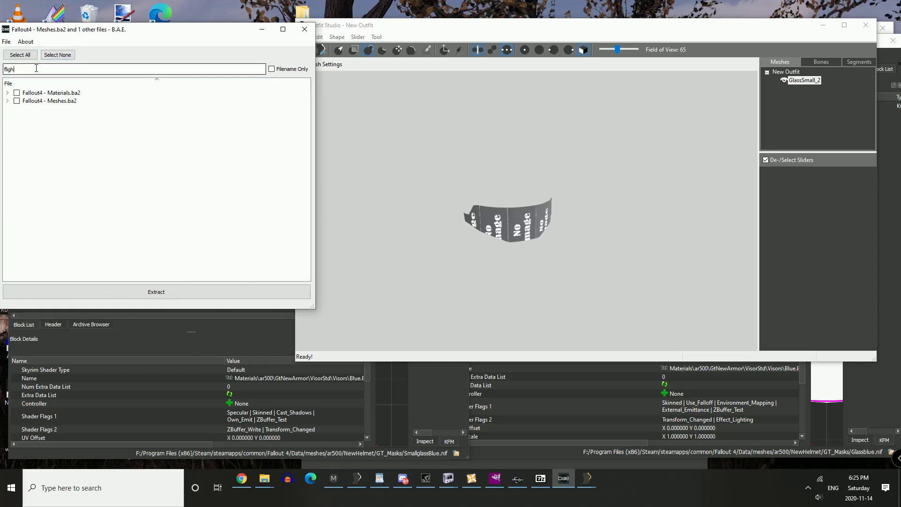
type("t")
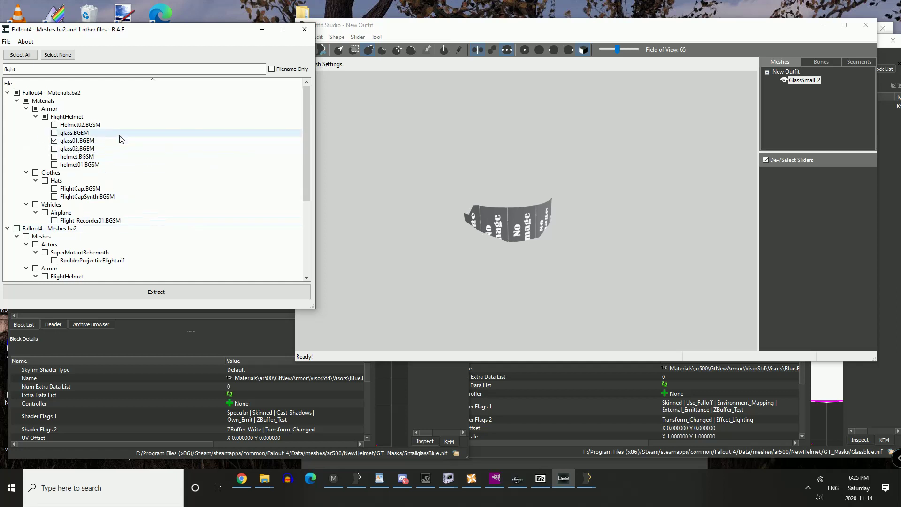
Step: Tick Helmet01.nif alongside glass01.BGEM and extract them into the Fallout 4 Data folder
scroll(168, 182, "down", 3)
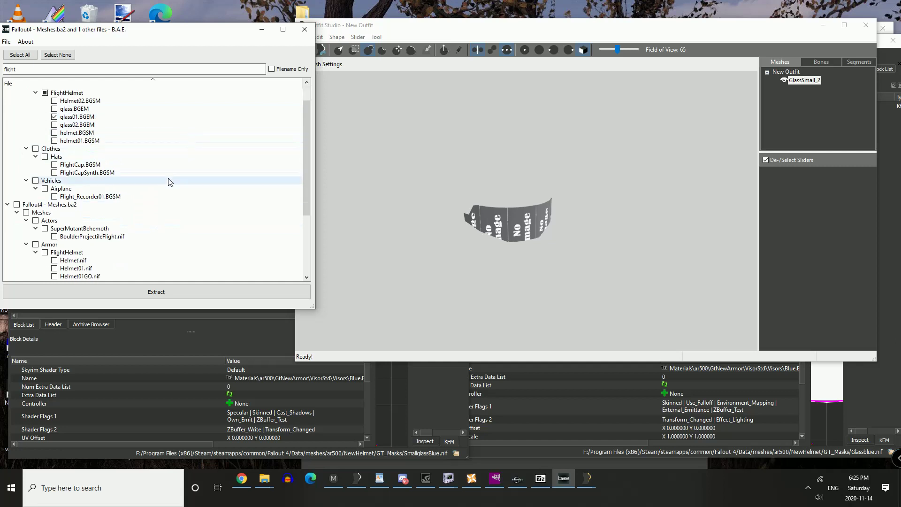
scroll(168, 182, "down", 2)
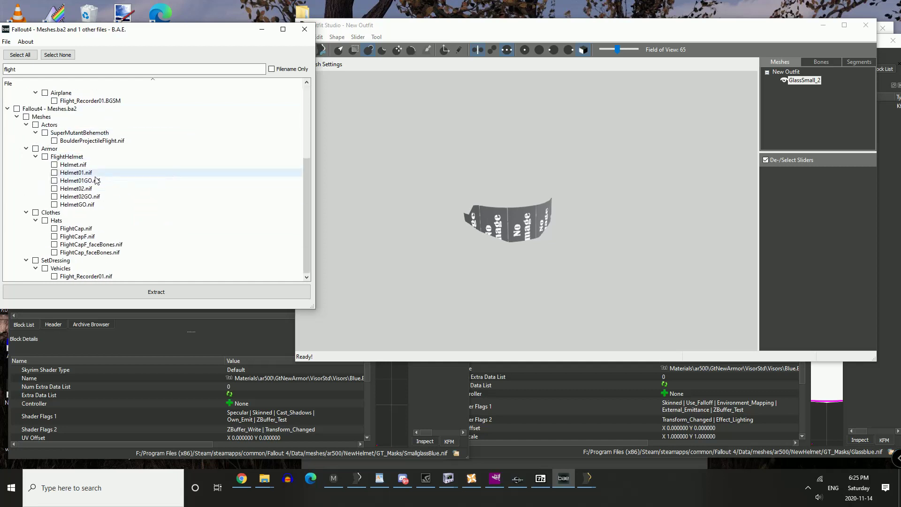
left_click(55, 189)
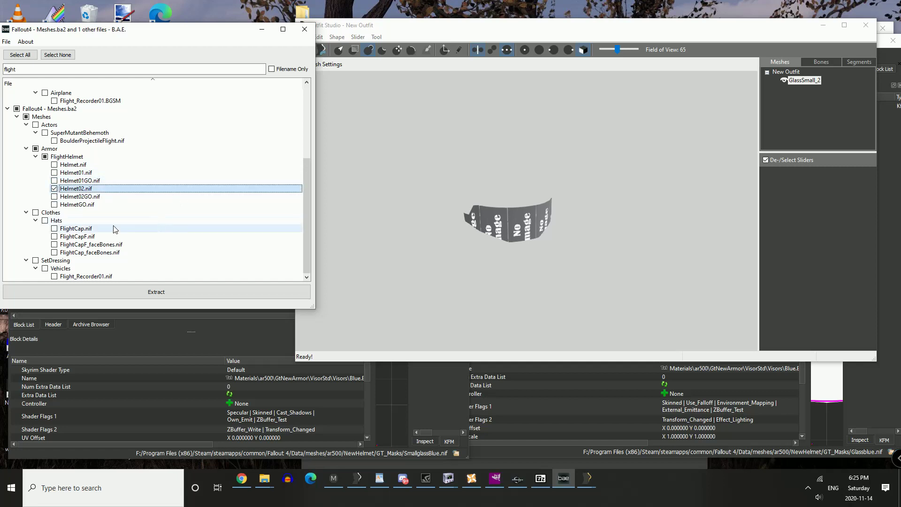
scroll(167, 240, "up", 5)
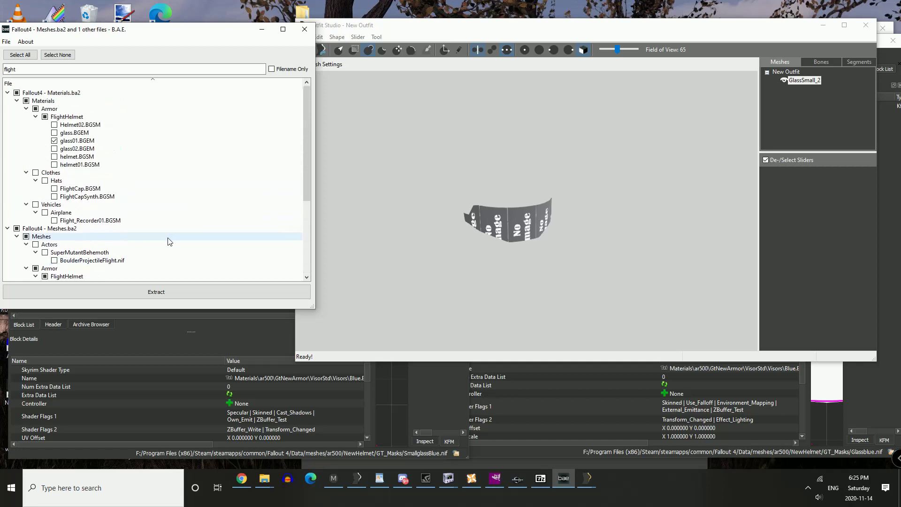
scroll(170, 242, "down", 3)
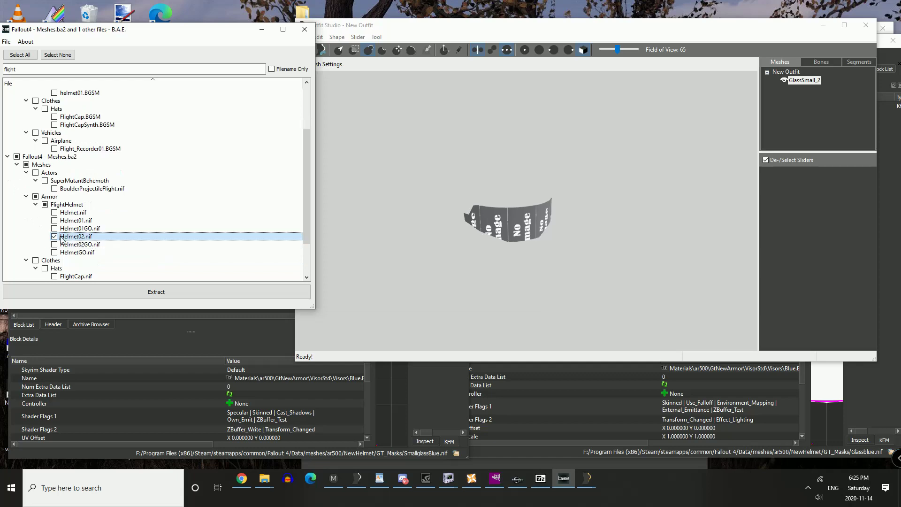
left_click(55, 237)
left_click(55, 220)
left_click(137, 293)
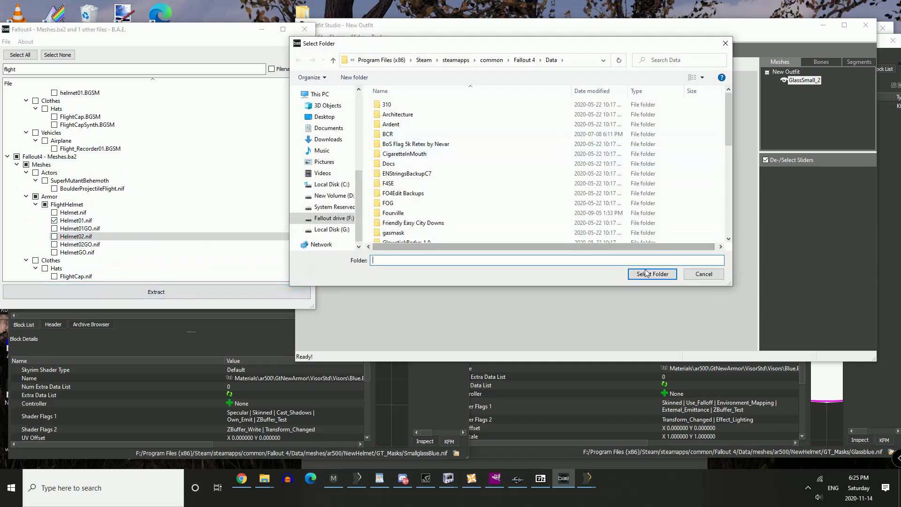
left_click(649, 275)
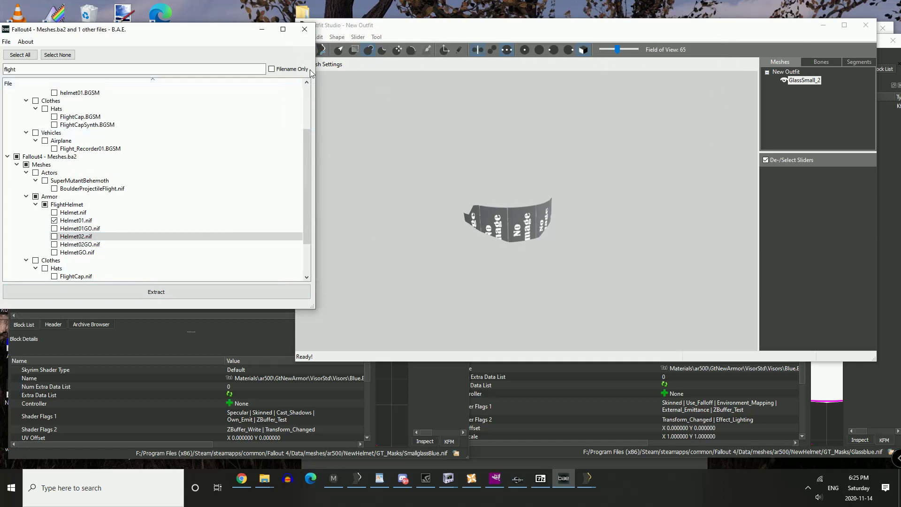
Step: Move Outfit Studio aside and widen the NifSkope window to the screen edge
left_click_drag(409, 29, 443, 76)
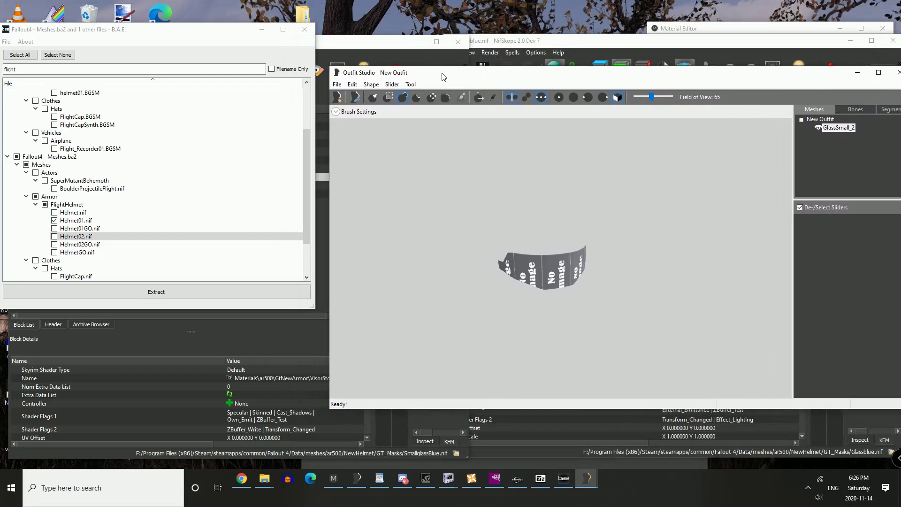
left_click(574, 43)
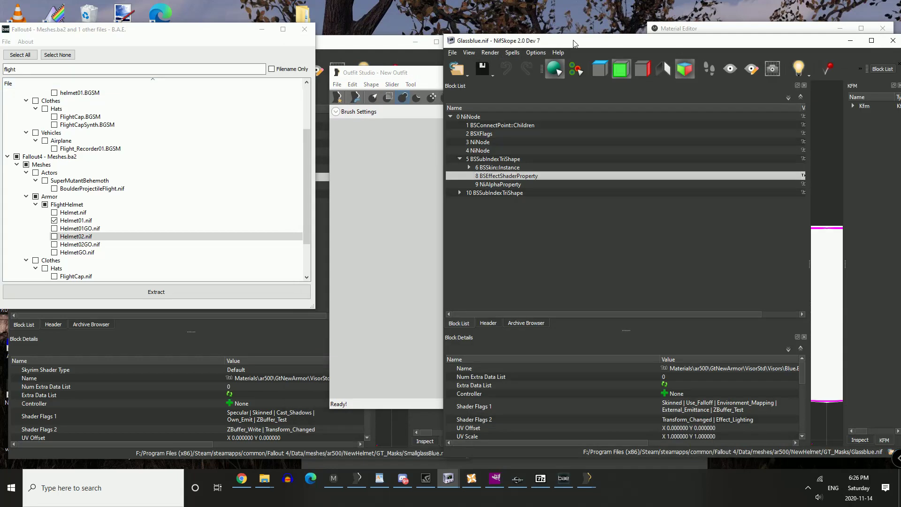
left_click_drag(574, 43, 325, 20)
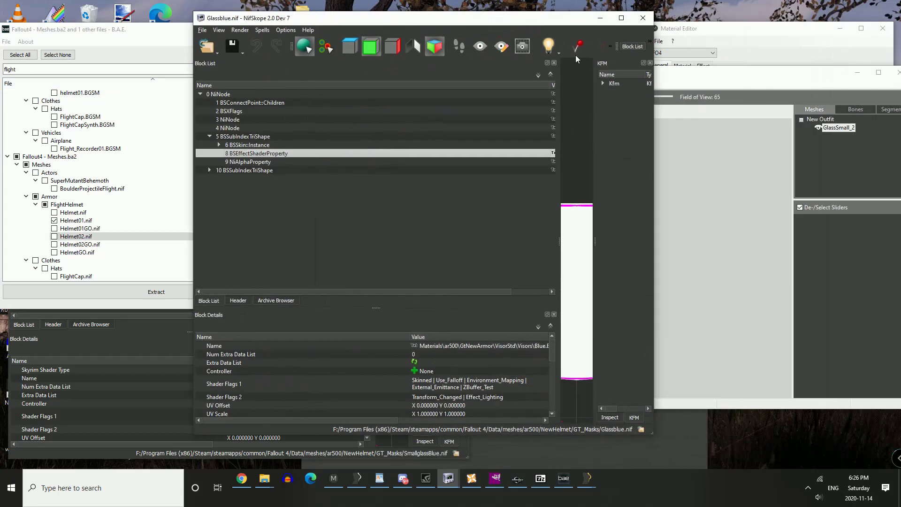
left_click_drag(656, 164, 900, 166)
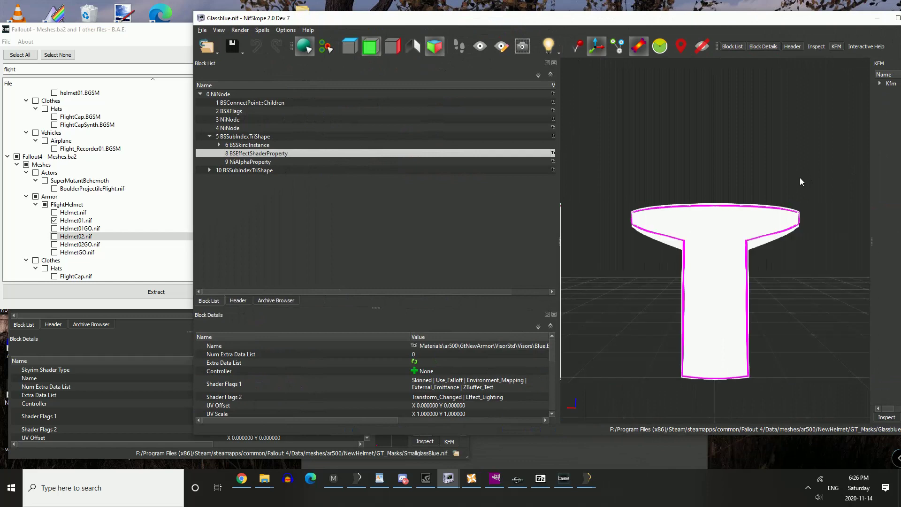
Step: Load Helmet01.nif from meshes\Armor\FlightHelmet and select the helmet's shell mesh
left_click(202, 29)
left_click(205, 41)
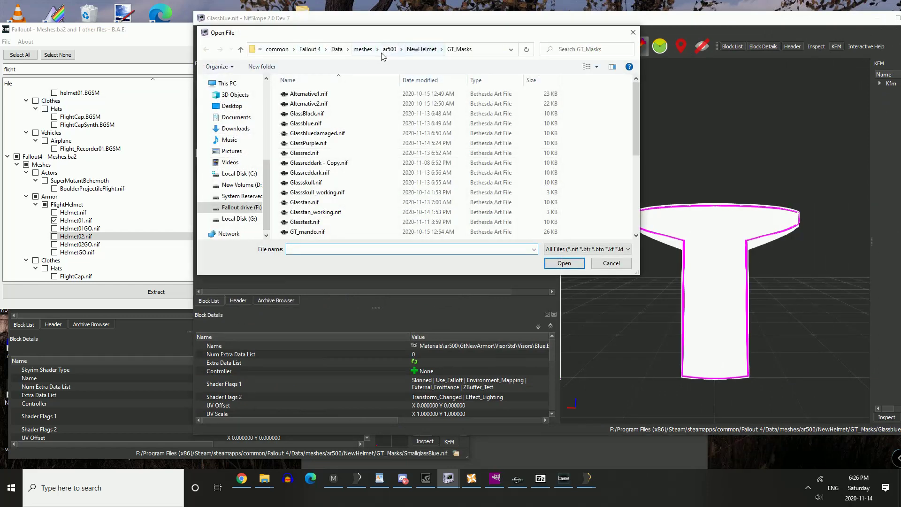
left_click(367, 53)
double_click(328, 202)
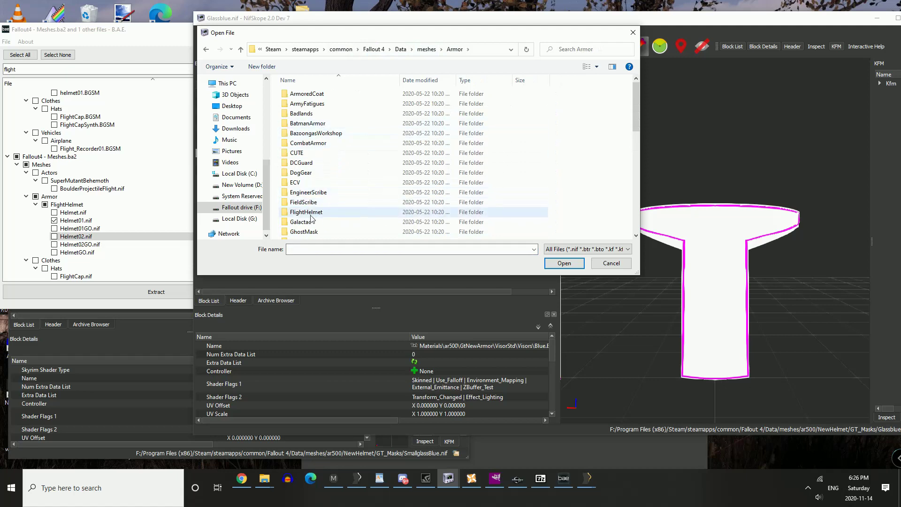
scroll(312, 213, "down", 1)
double_click(309, 185)
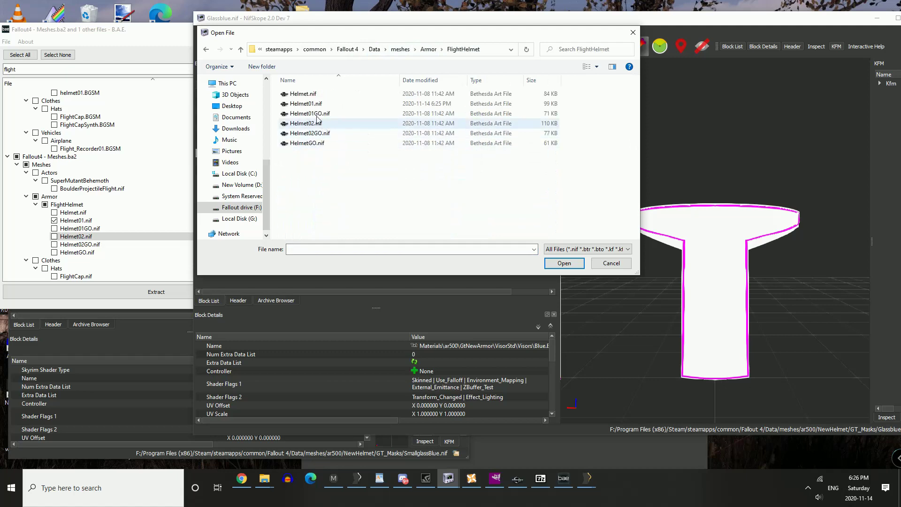
double_click(305, 100)
mouse_move(817, 247)
left_mouse_down()
mouse_move(767, 224)
mouse_move(792, 174)
left_mouse_up()
left_click(767, 225)
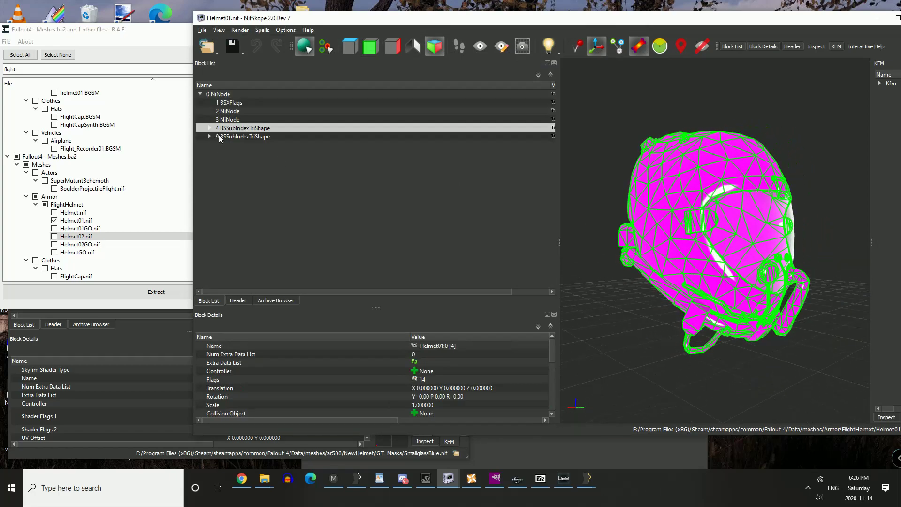
Step: Turn the Helmet01 model to face forward and move its window aside
left_click_drag(619, 140, 775, 229)
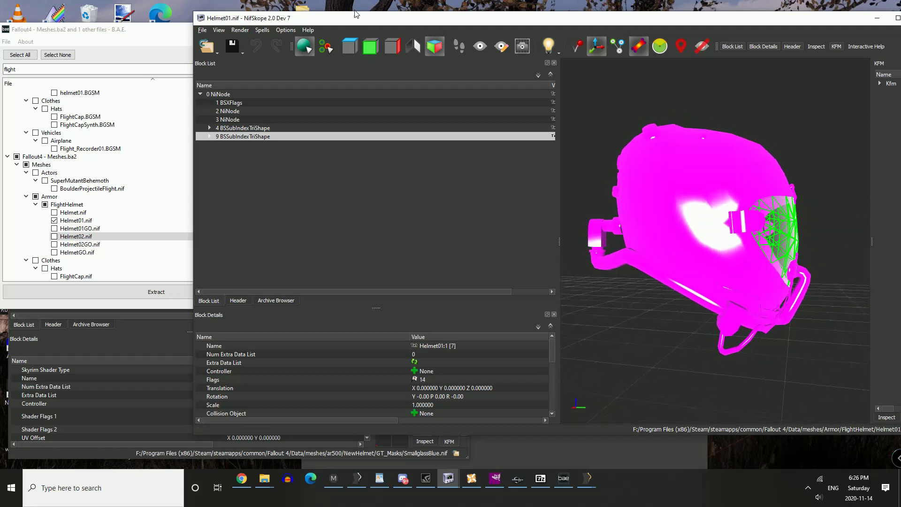
left_click_drag(355, 13, 718, 27)
Step: Raise and widen the SmallglassBlue window, then select and rotate its visor glass shape
left_click(362, 52)
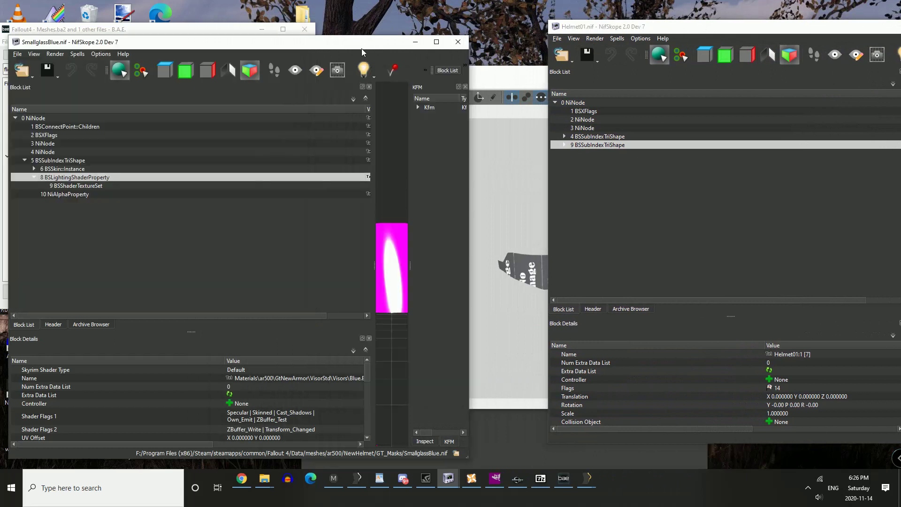
left_click_drag(468, 120, 586, 119)
left_click_drag(416, 193, 464, 261)
left_click(458, 263)
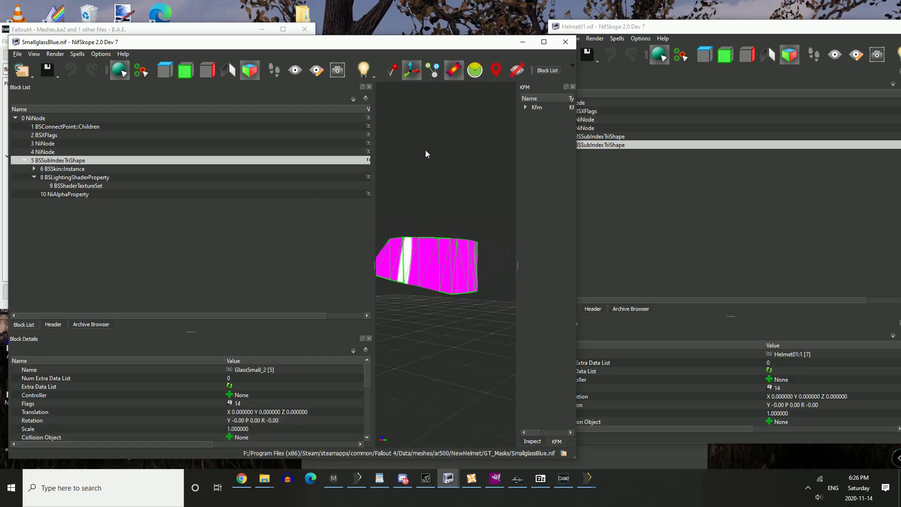
left_click_drag(443, 265, 423, 274)
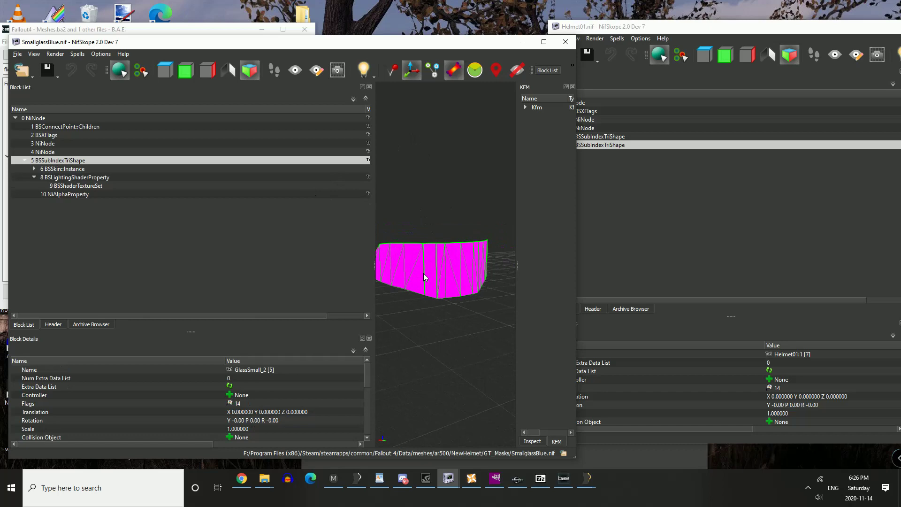
Step: Move the Helmet01 window left, rotate the helmet and select its visor glass shape
left_click_drag(669, 28, 159, 28)
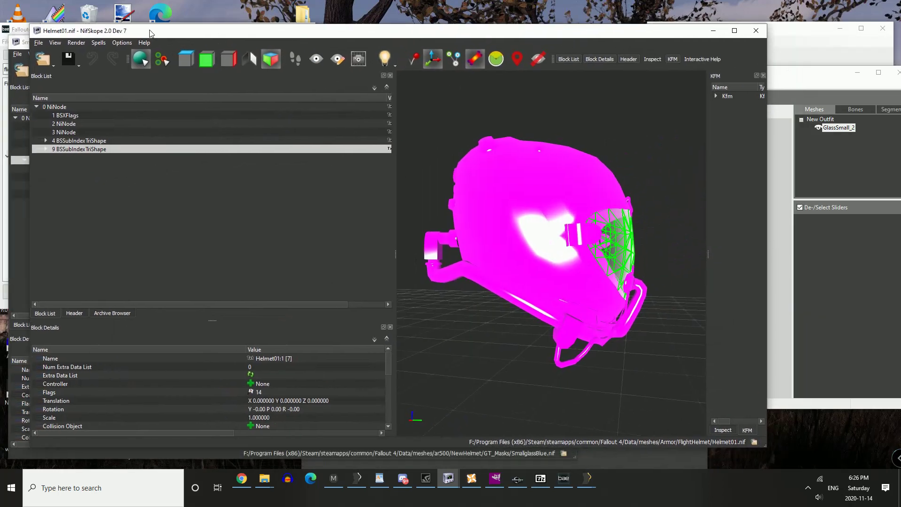
left_click_drag(553, 230, 564, 189)
left_click(564, 189)
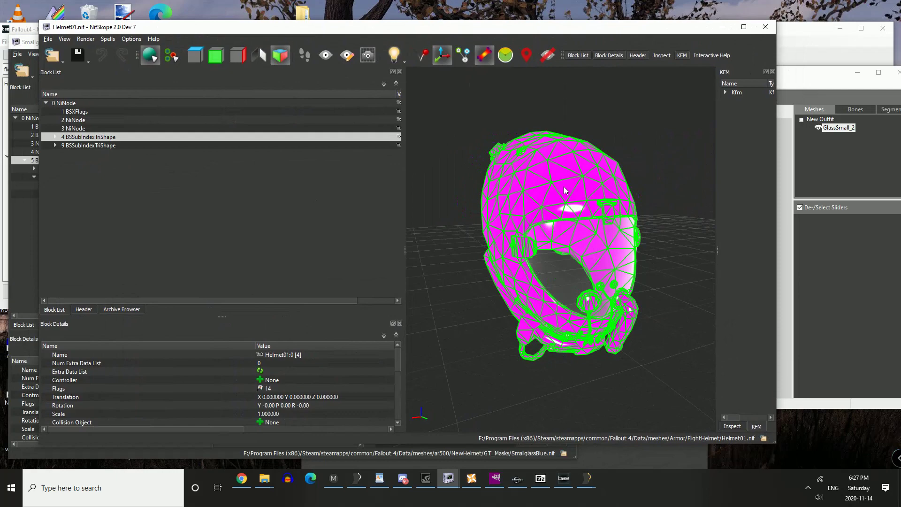
left_click_drag(574, 193, 508, 170)
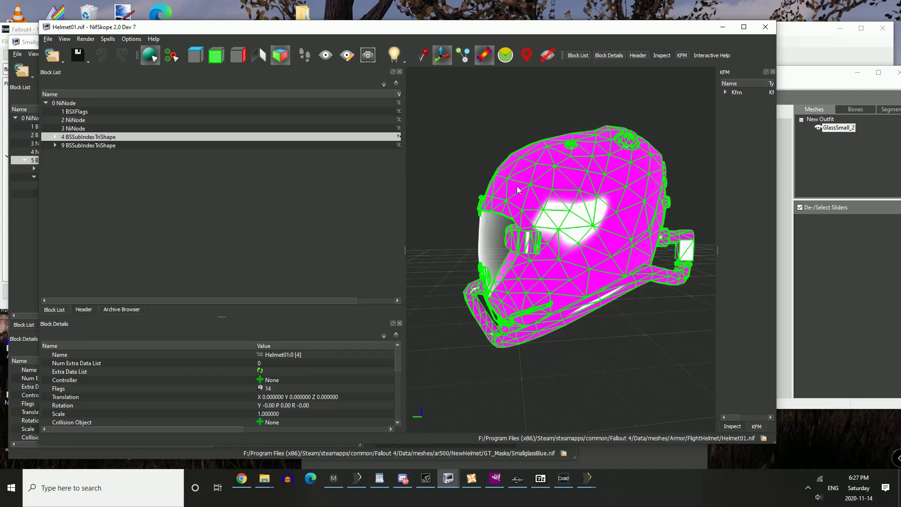
left_click_drag(518, 186, 527, 110)
left_click(538, 236)
Step: Inspect SmallglassBlue's visor texture set and BSLightingShaderProperty blocks
left_click_drag(416, 31, 789, 33)
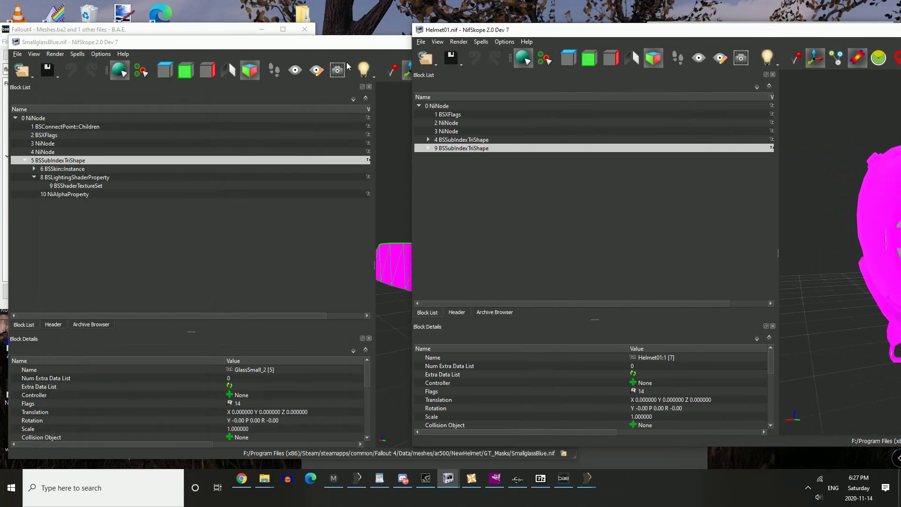
left_click(342, 45)
left_click(96, 185)
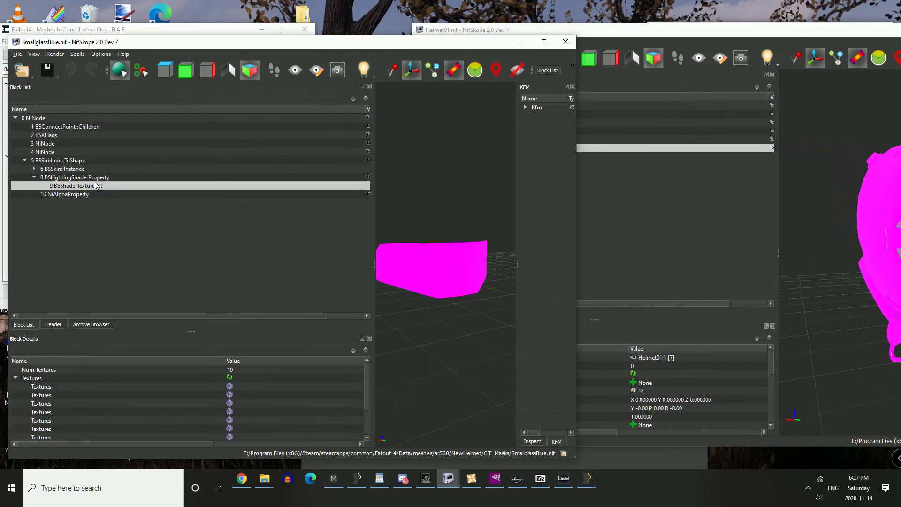
left_click(83, 180)
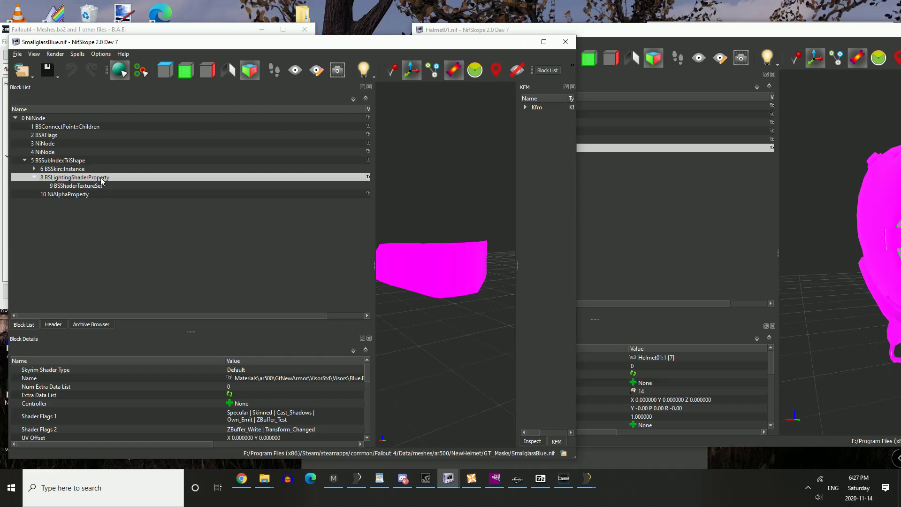
Step: In Helmet01, expand 9 BSSubIndexTriShape and select 12 BSEffectShaderProperty using glass01.BGEM
left_click(755, 34)
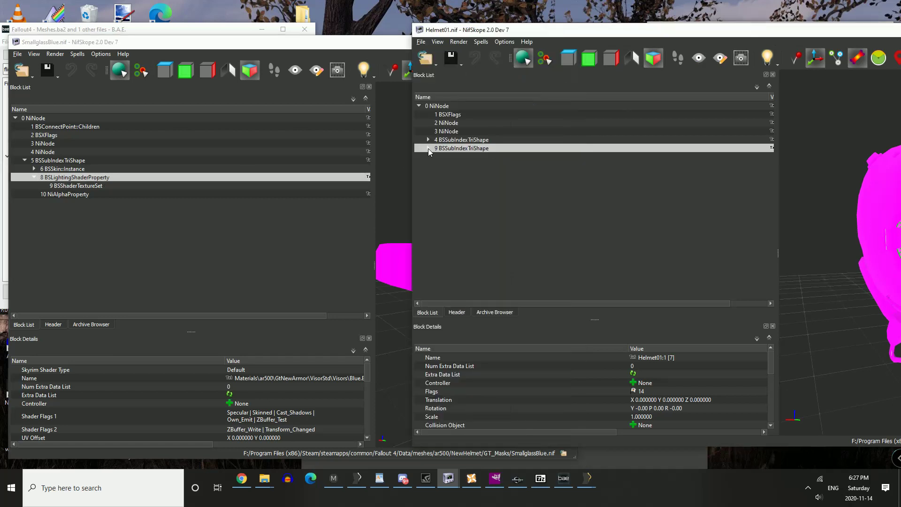
left_click(429, 149)
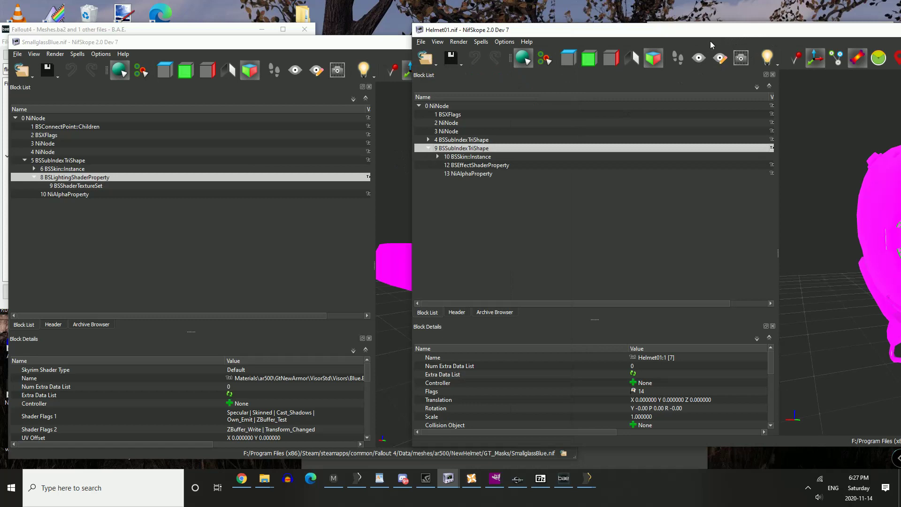
mouse_move(710, 38)
left_mouse_down()
mouse_move(455, 99)
mouse_move(683, 29)
mouse_move(720, 34)
left_mouse_up()
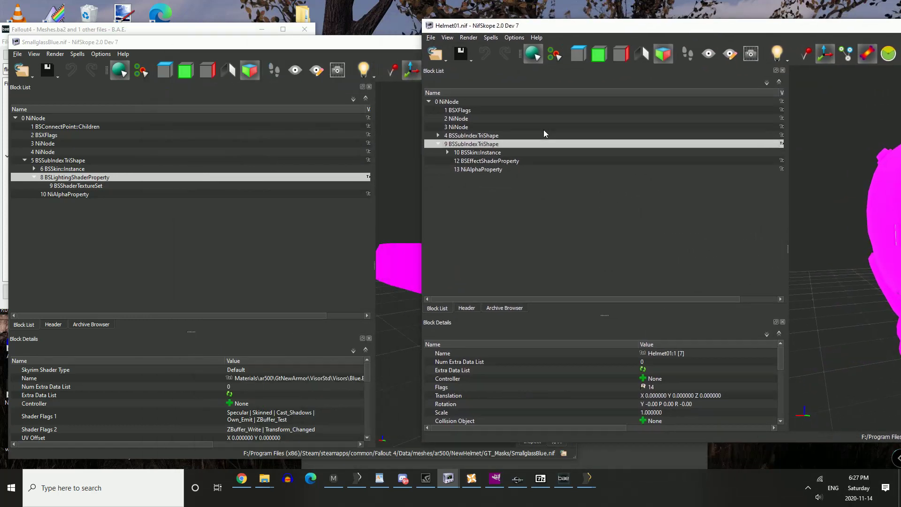
left_click(489, 163)
Step: Remove the 8 BSLightingShaderProperty branch, deleting the shader and its texture set from the visor
right_click(75, 179)
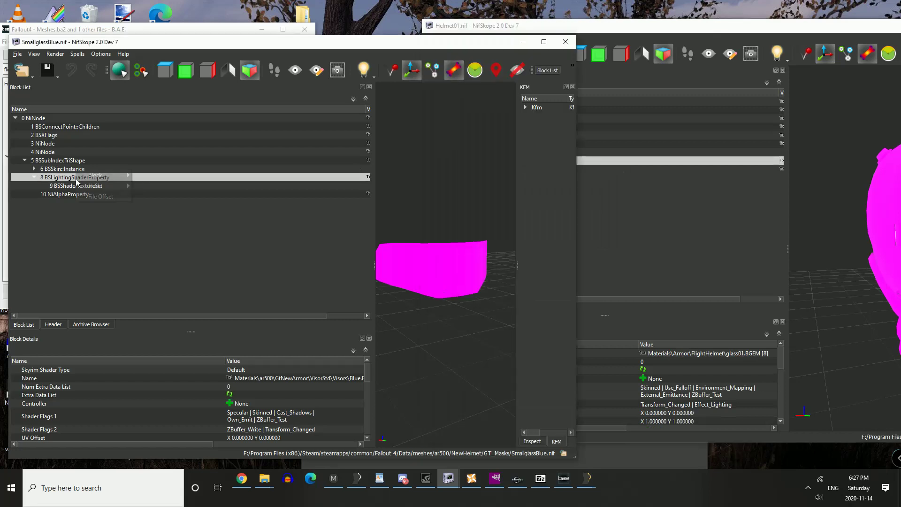
mouse_move(88, 178)
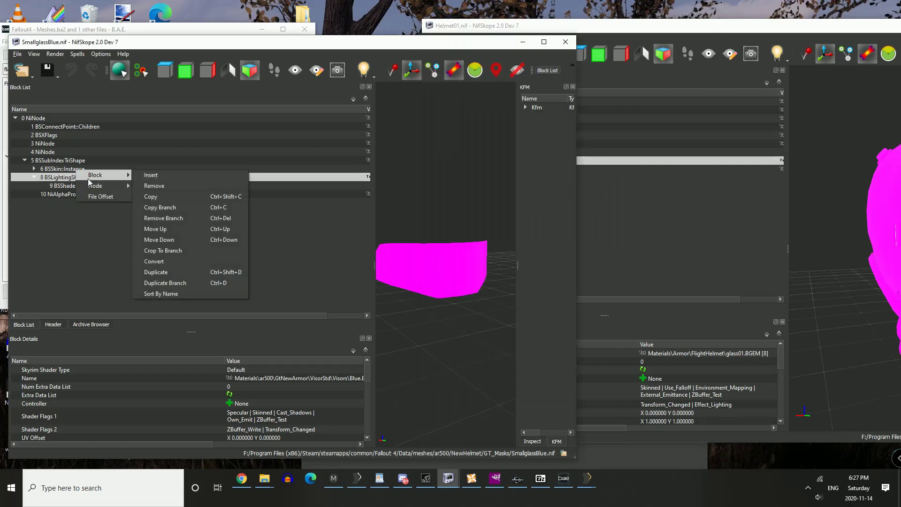
left_click(163, 218)
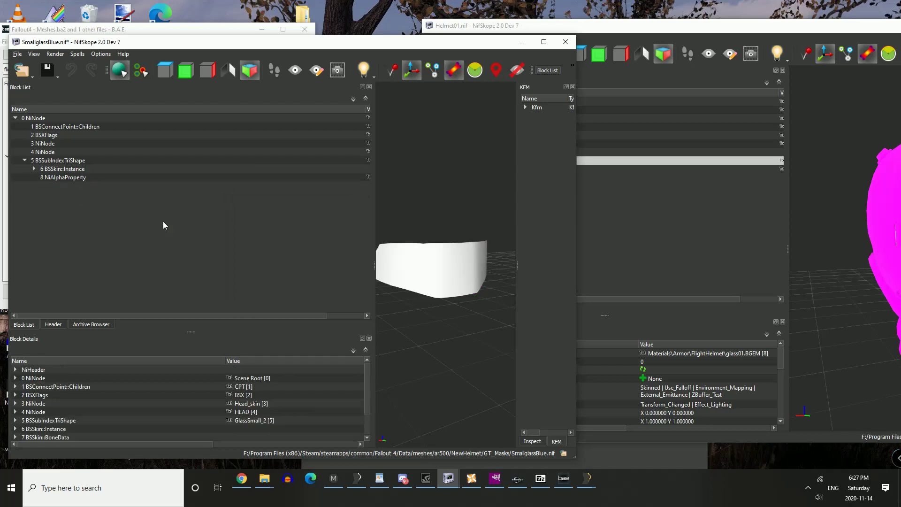
left_click_drag(413, 272, 438, 270)
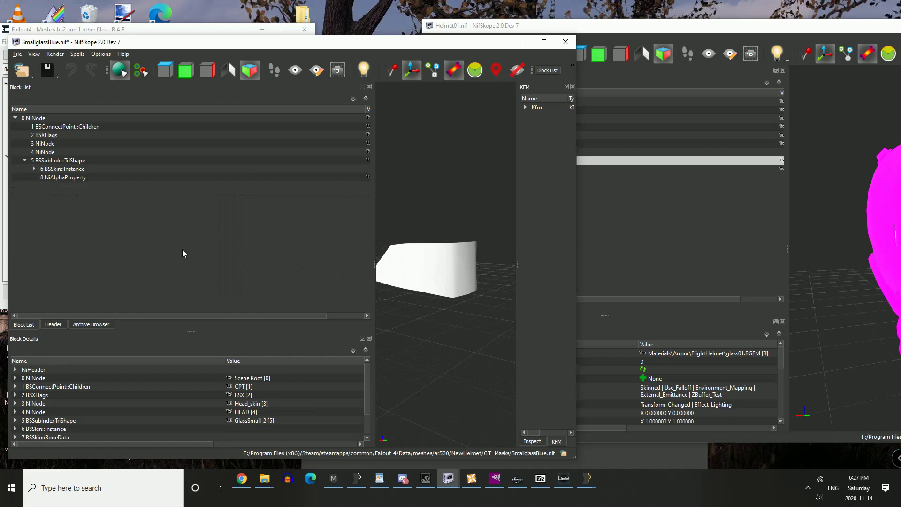
Step: Compare the visor's NiAlphaProperty flags (4844) with Helmet01's glass alpha flags
left_click(59, 178)
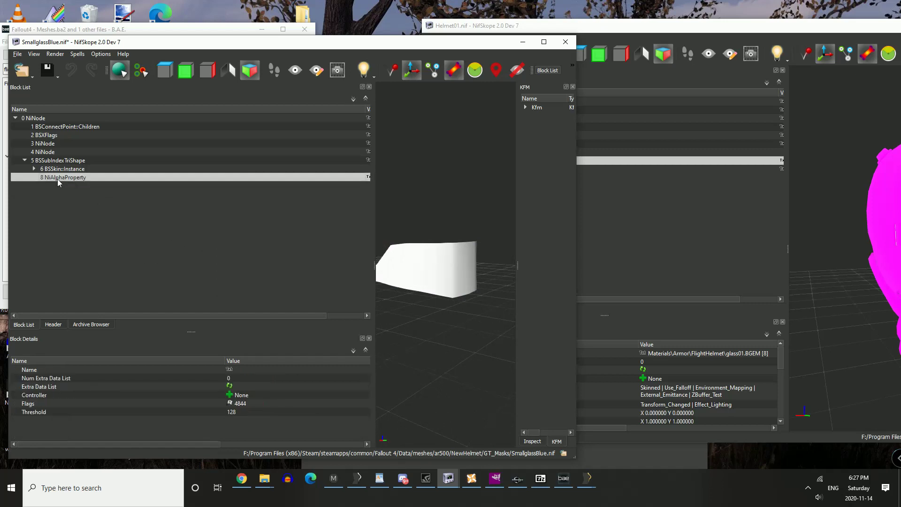
left_click(759, 32)
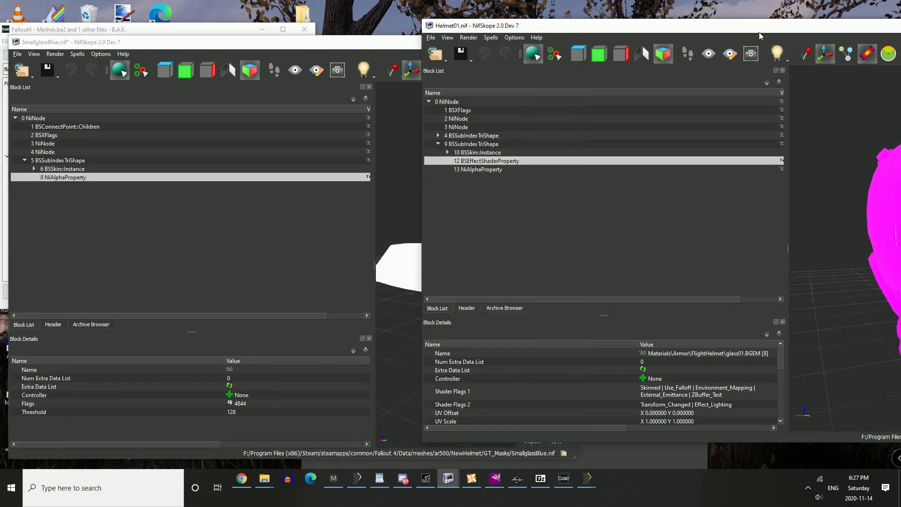
left_click_drag(758, 32, 645, 14)
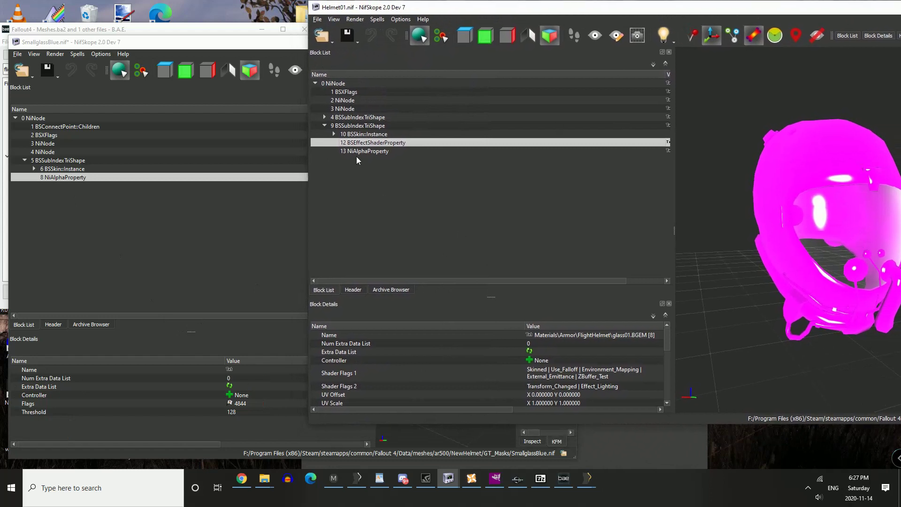
left_click(364, 151)
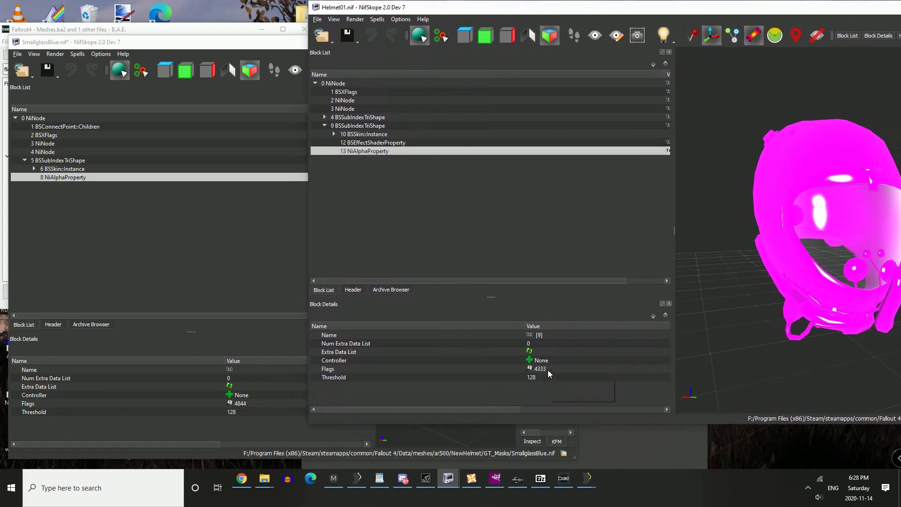
mouse_move(548, 370)
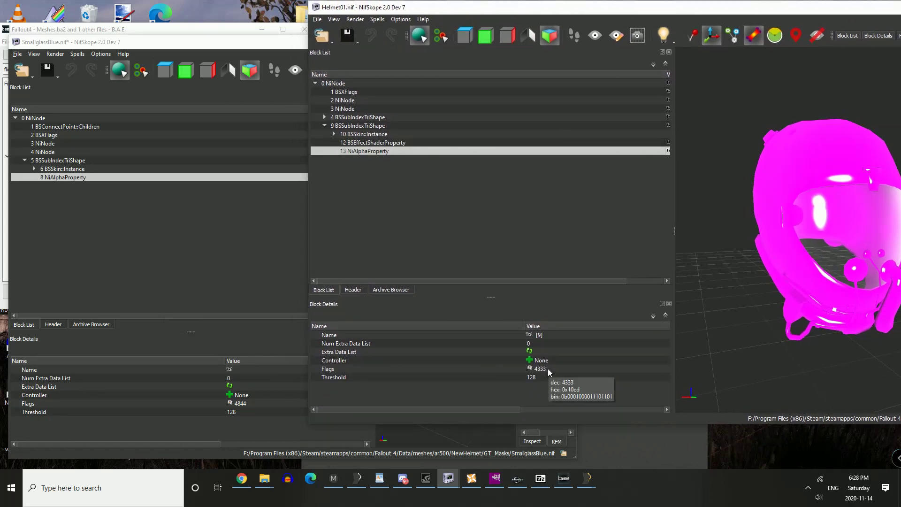
left_click(244, 404)
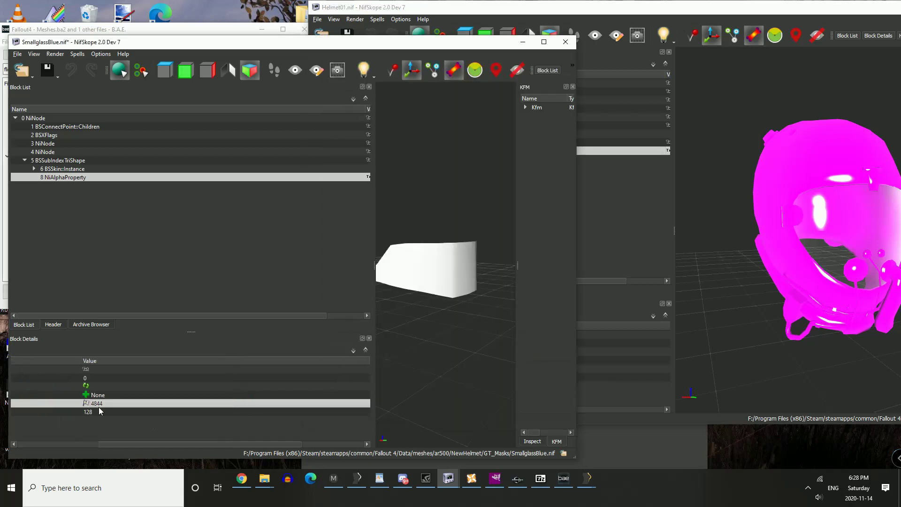
left_click(629, 16)
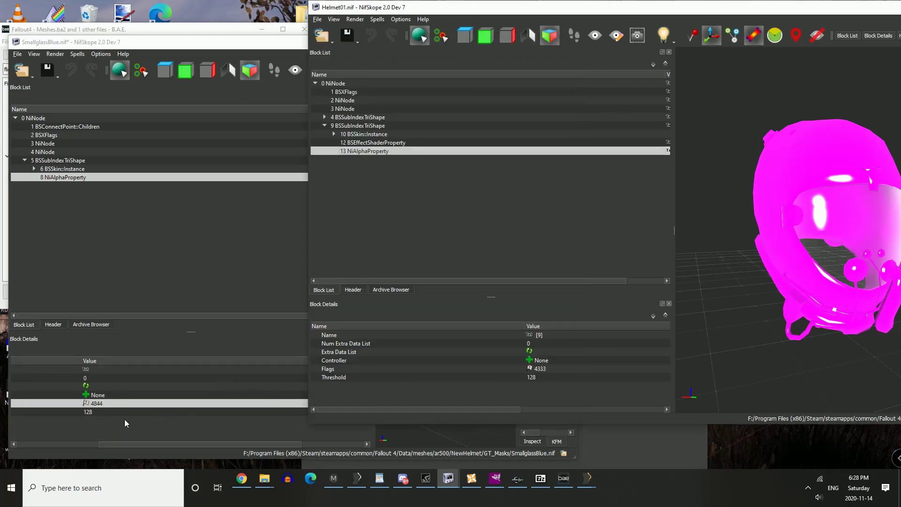
left_click(89, 411)
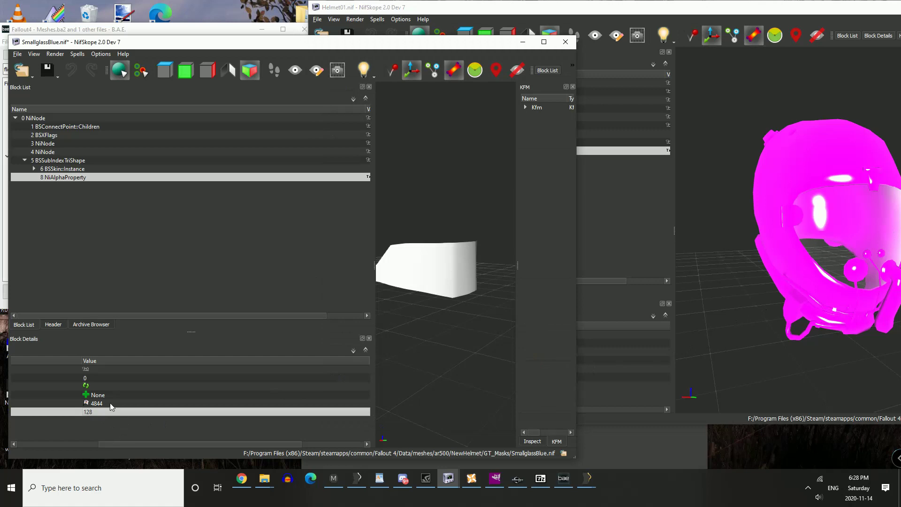
Step: Change the visor's NiAlphaProperty Flags value to 4333
double_click(110, 402)
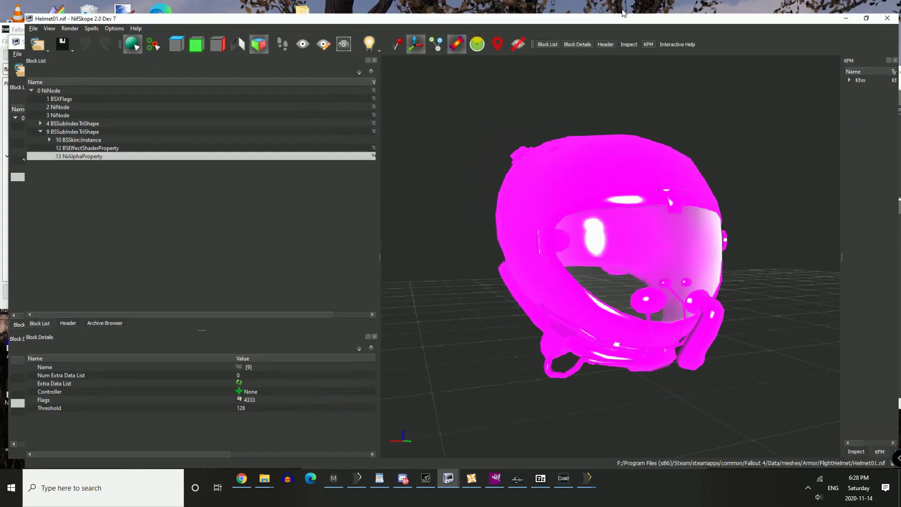
double_click(621, 10)
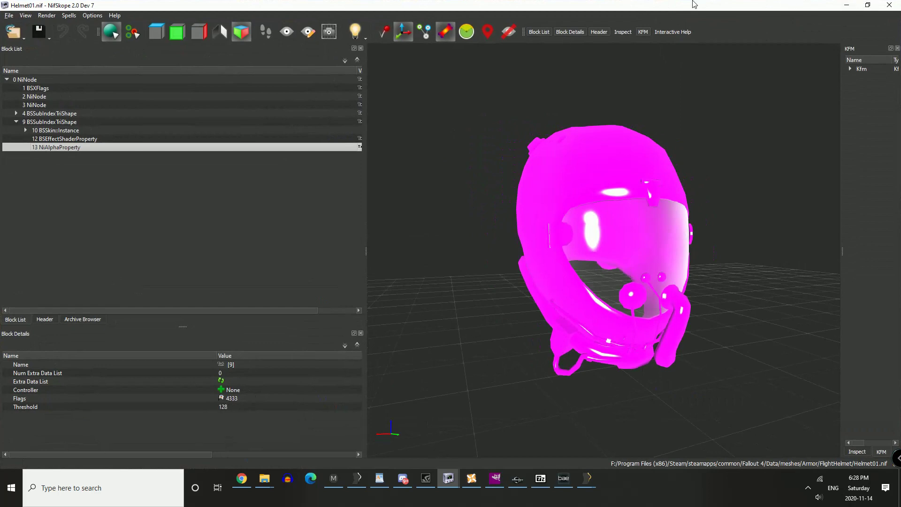
left_click(867, 4)
double_click(90, 402)
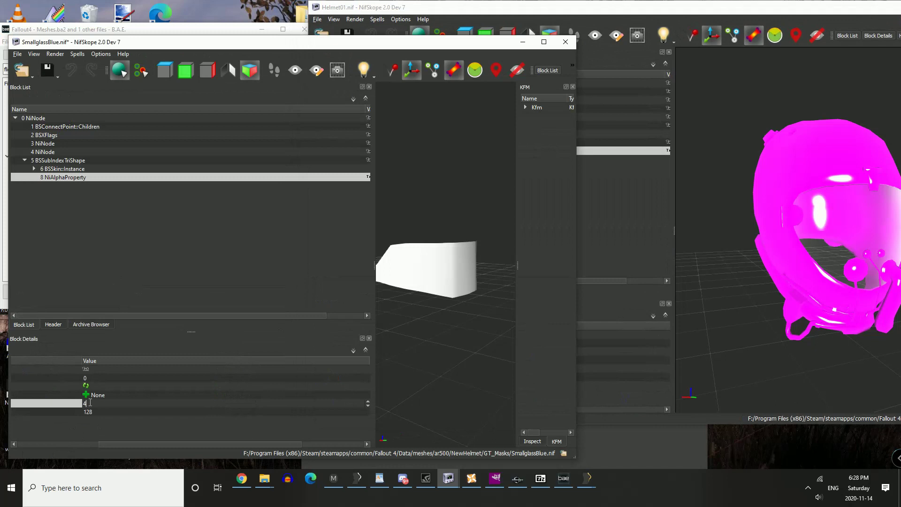
type("4333")
key("Return")
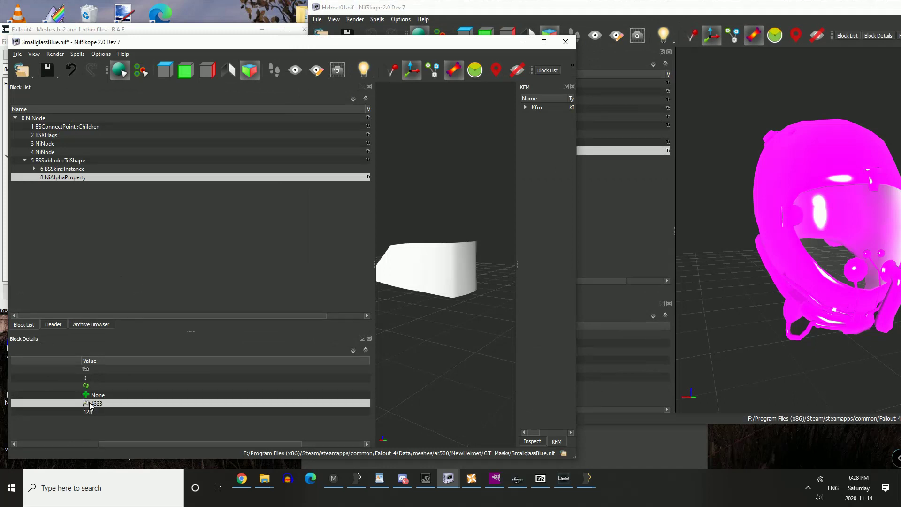
Step: Insert a BSEffectShaderProperty block from the glass shape's Block > Insert > Bethesda menu
left_click(53, 160)
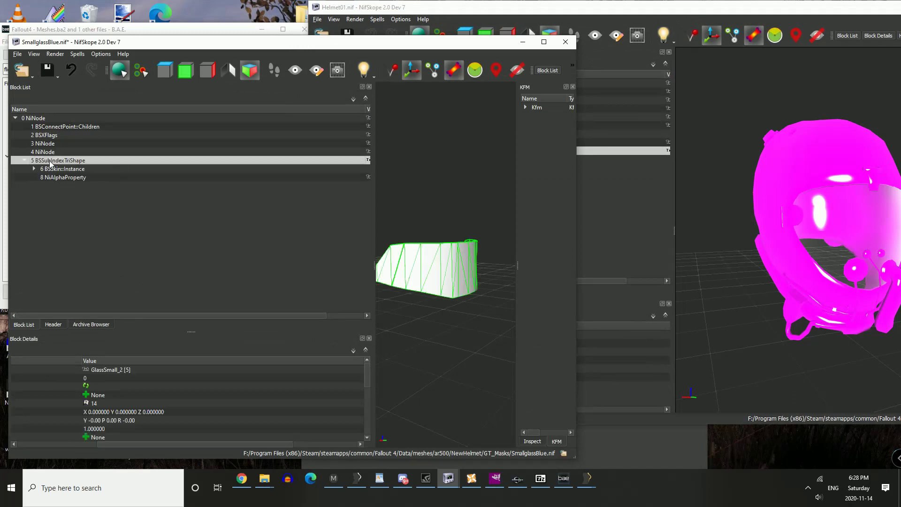
right_click(51, 160)
mouse_move(70, 157)
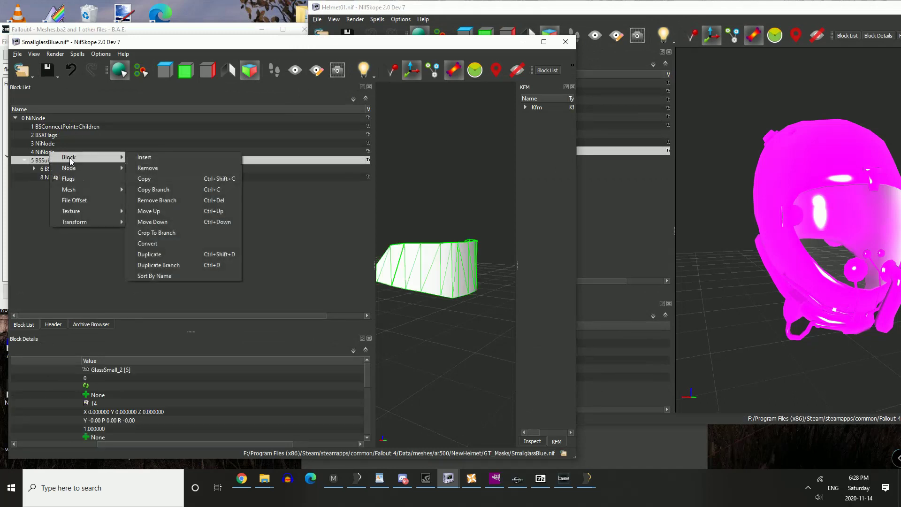
left_click(171, 160)
mouse_move(200, 14)
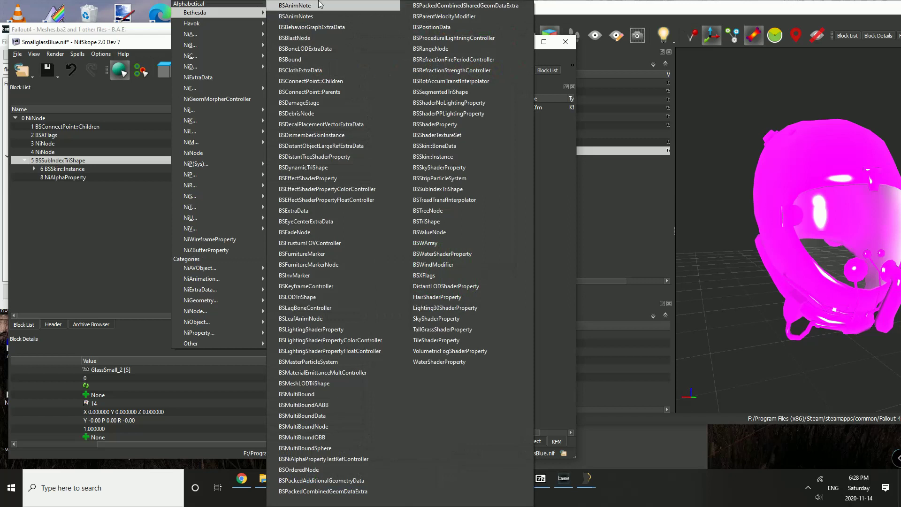
left_click(354, 178)
Step: Check Helmet01's BSEffectShaderProperty settings, then reselect the glass shape and widen the block list
left_click(596, 10)
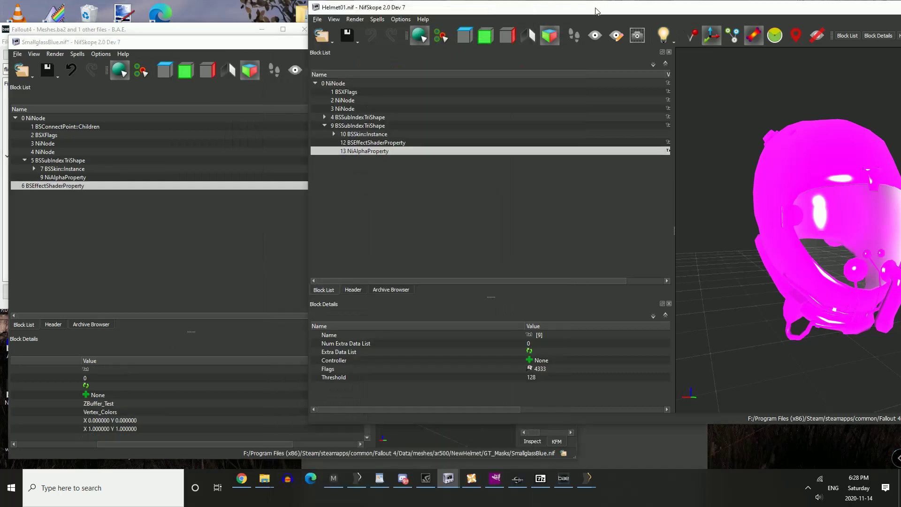
left_click(367, 143)
left_click(61, 189)
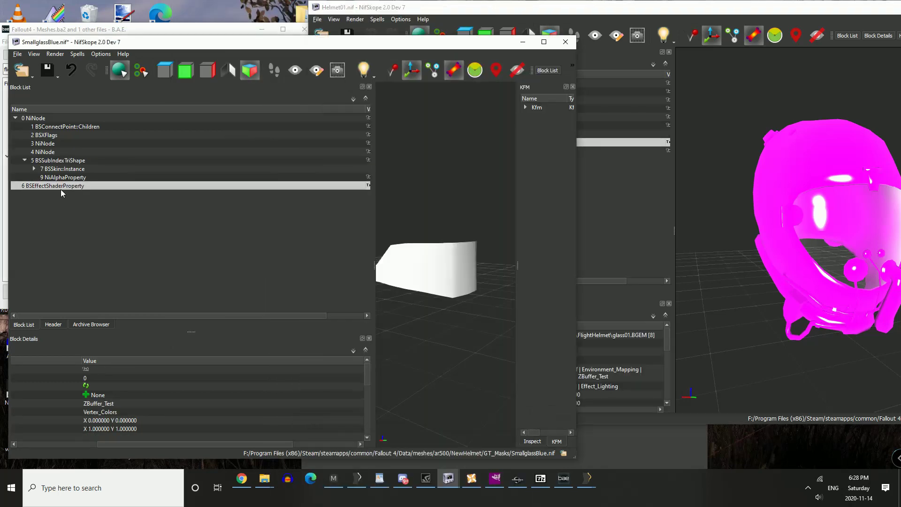
left_click(55, 162)
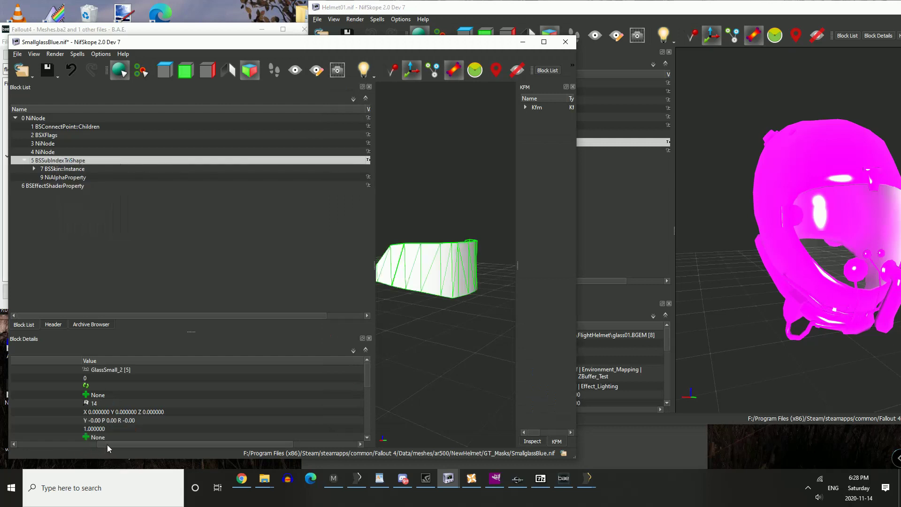
left_click_drag(107, 444, 45, 444)
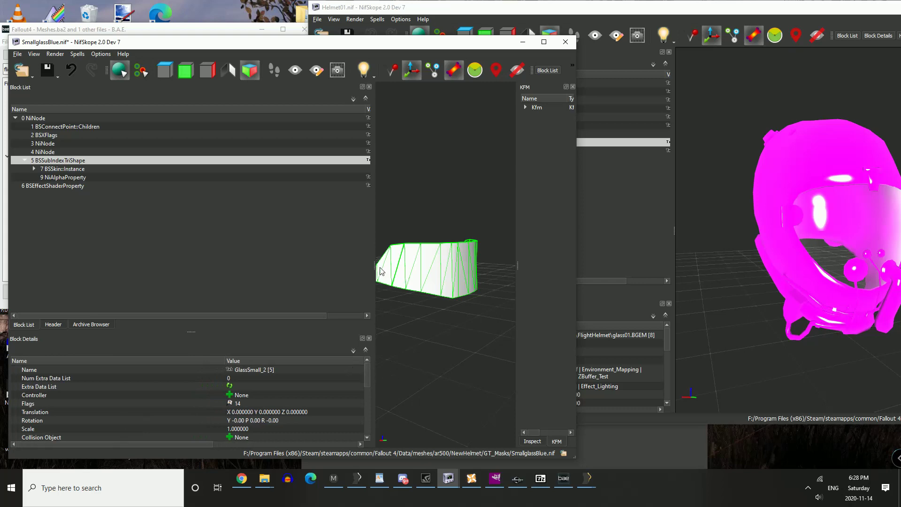
left_click_drag(374, 269, 500, 190)
Step: Set 5 BSSubIndexTriShape's Shader Property link to block 6 and orbit the now-dark mesh
left_click(545, 43)
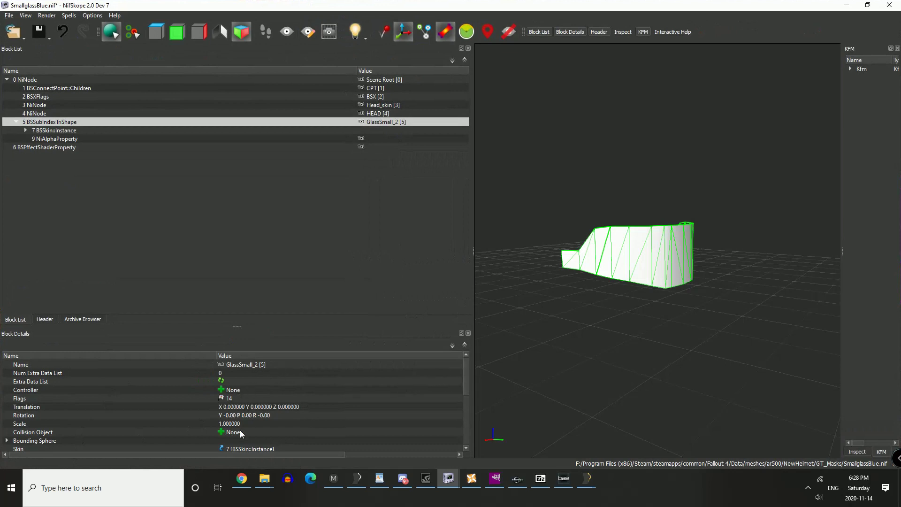
left_click(217, 439)
scroll(317, 413, "down", 1)
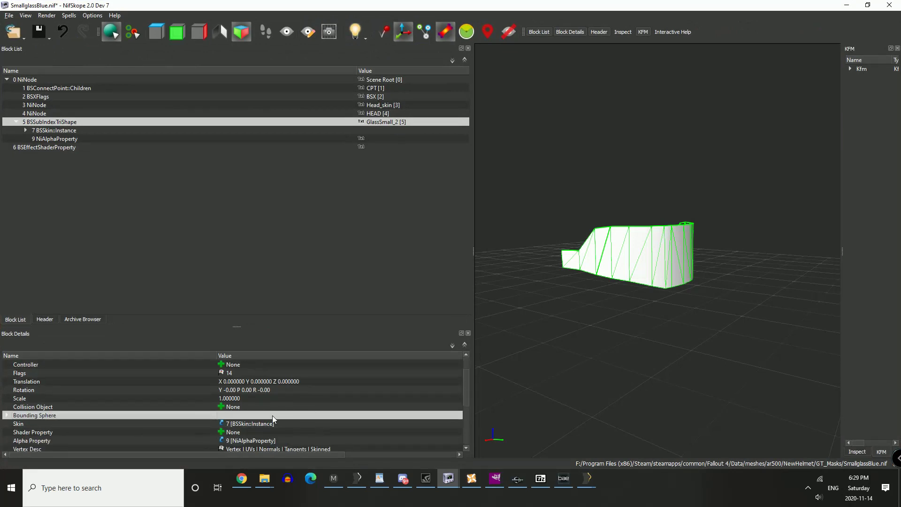
scroll(262, 413, "down", 1)
left_click(49, 398)
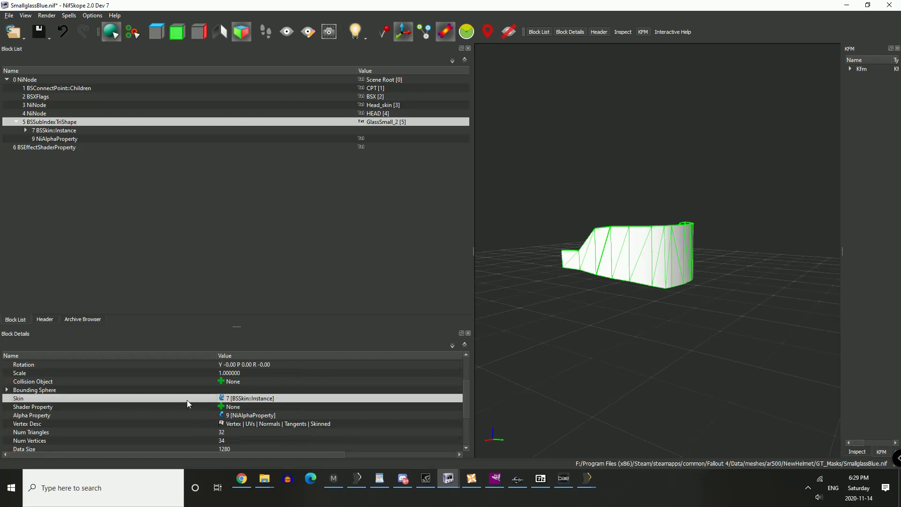
left_click(230, 406)
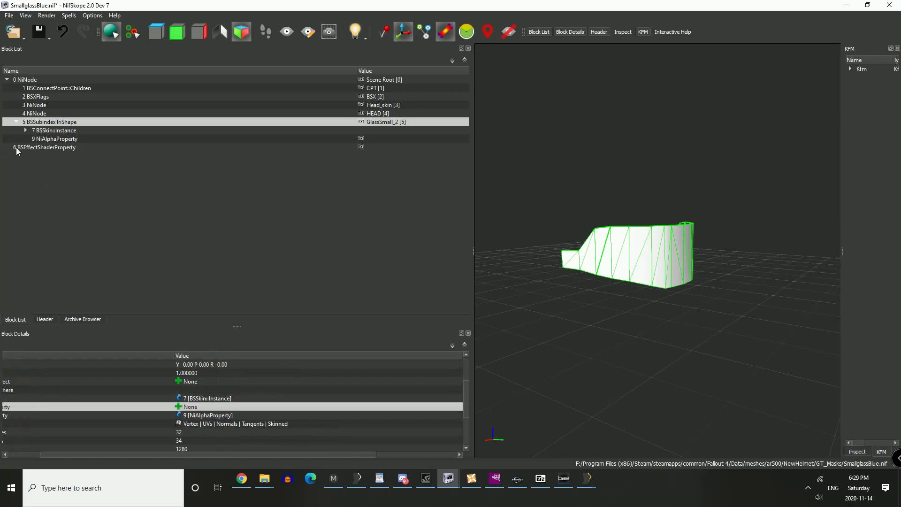
double_click(187, 406)
type("6")
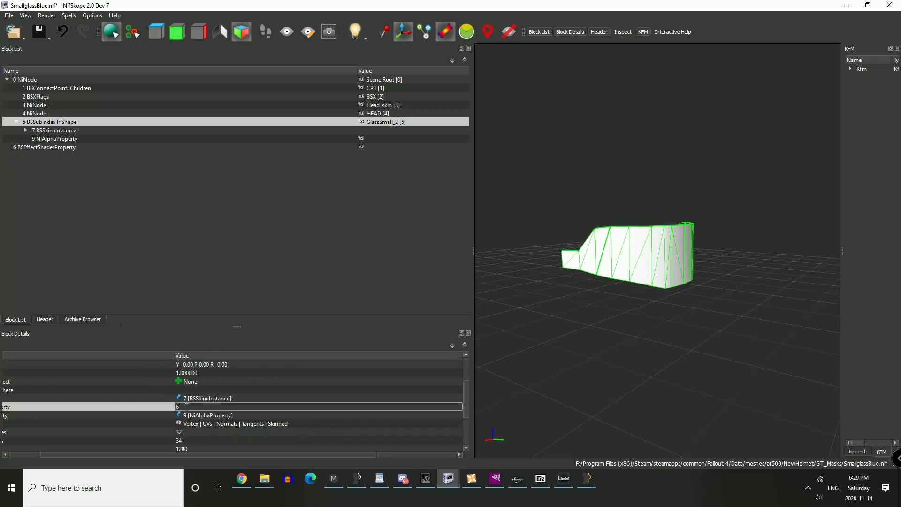
key("Return")
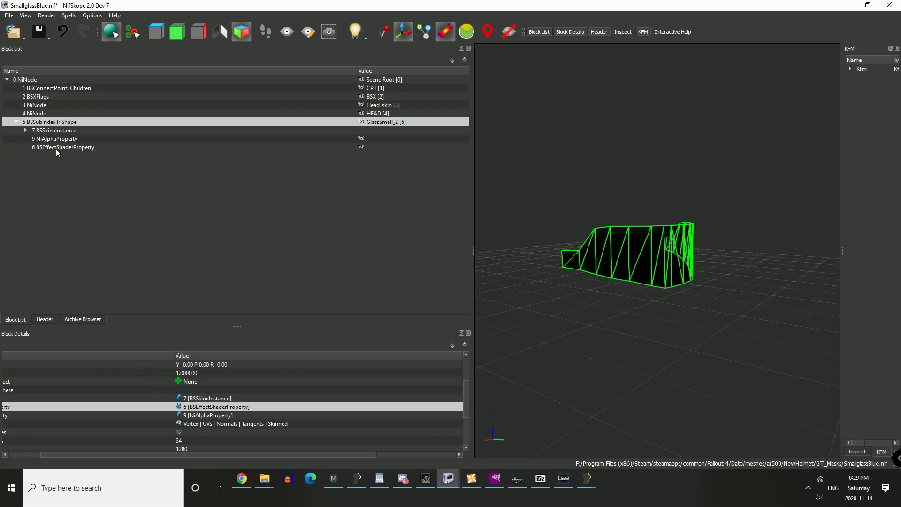
left_click_drag(656, 277, 379, 326)
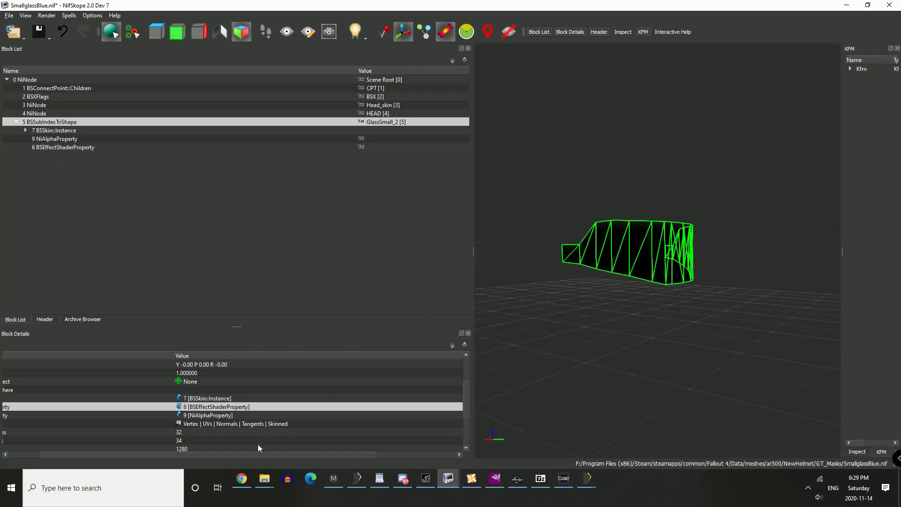
left_click_drag(156, 454, 45, 447)
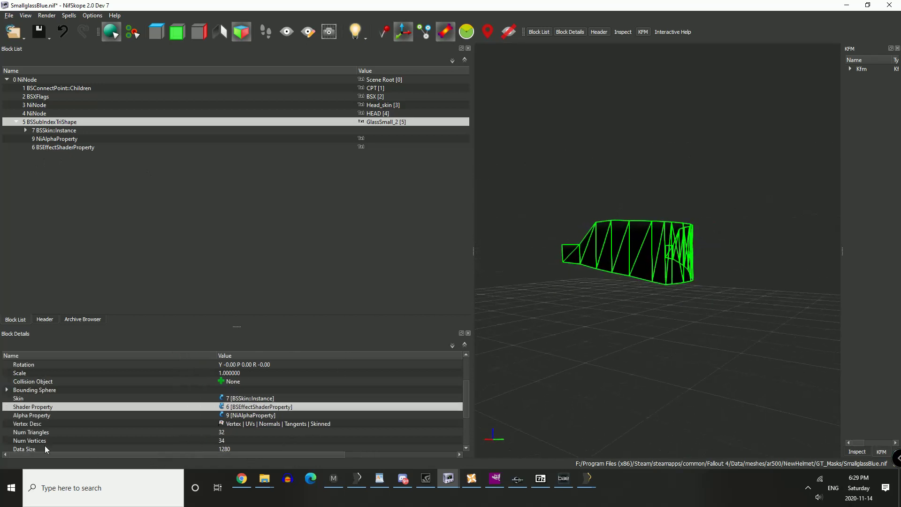
Step: Select 6 BSEffectShaderProperty and review its empty source texture, white emissive colour and shader flags
left_click(48, 148)
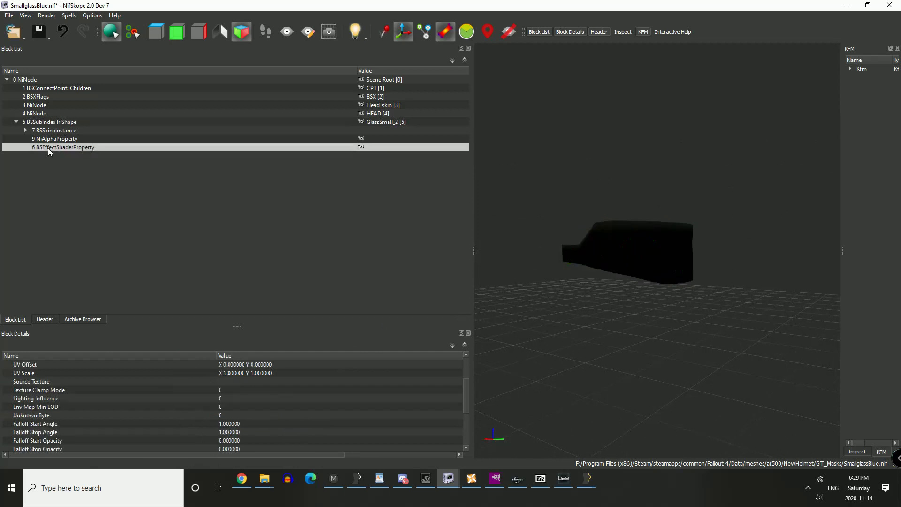
left_click_drag(648, 229, 581, 266)
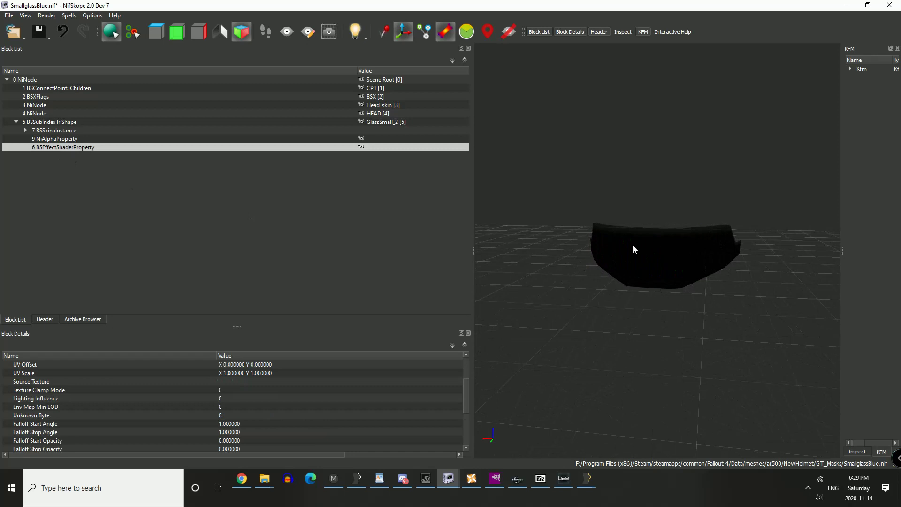
mouse_move(633, 249)
left_mouse_down()
mouse_move(754, 242)
mouse_move(506, 255)
mouse_move(623, 257)
left_mouse_up()
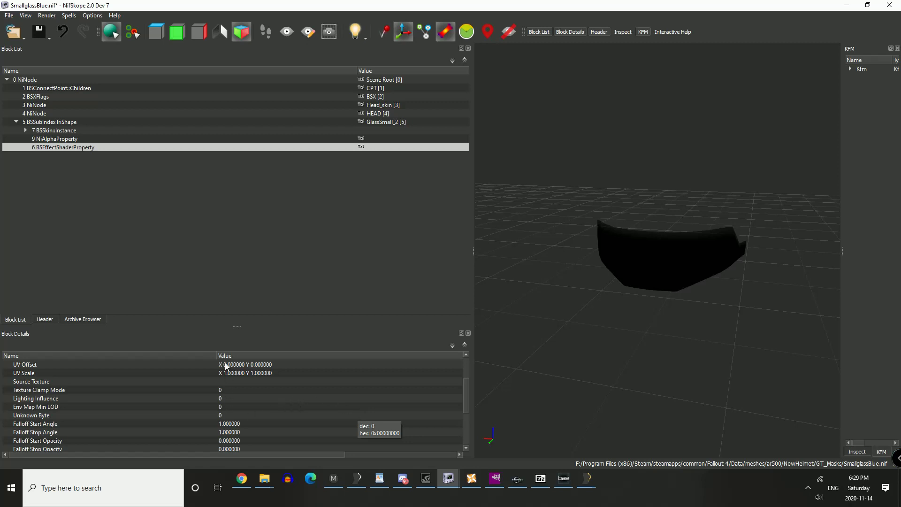
left_click(220, 380)
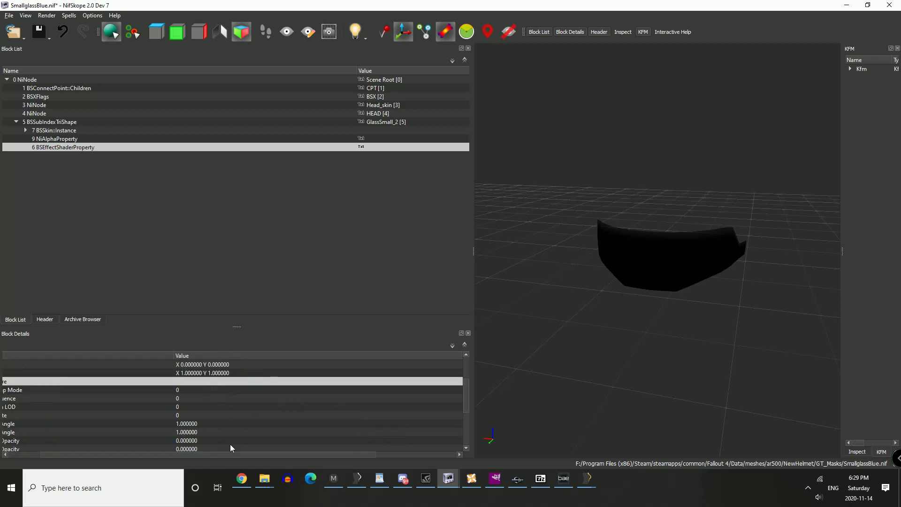
scroll(230, 444, "down", 2)
left_click(195, 407)
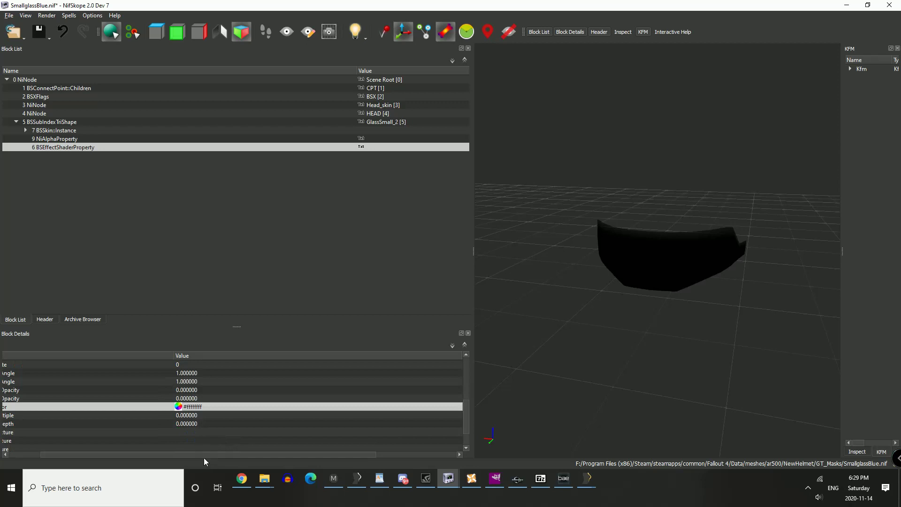
left_click_drag(203, 457, 168, 454)
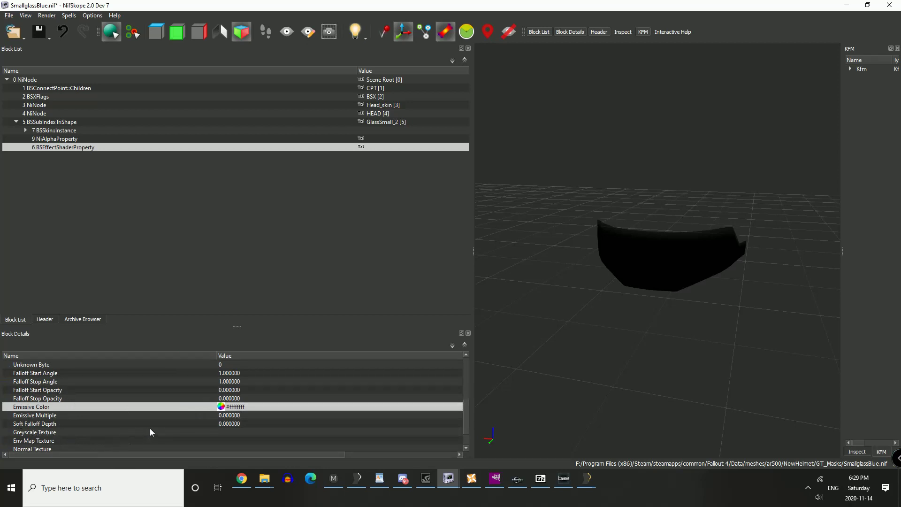
scroll(150, 429, "down", 1)
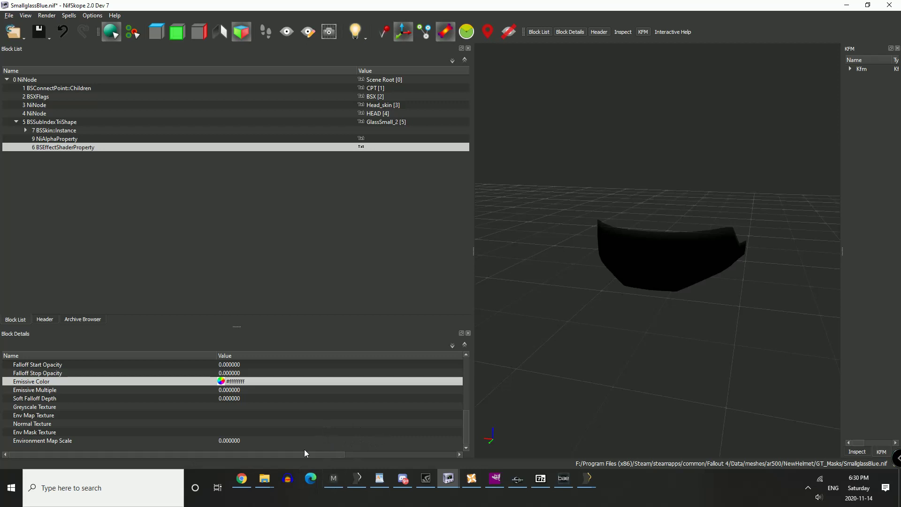
scroll(302, 425, "up", 6)
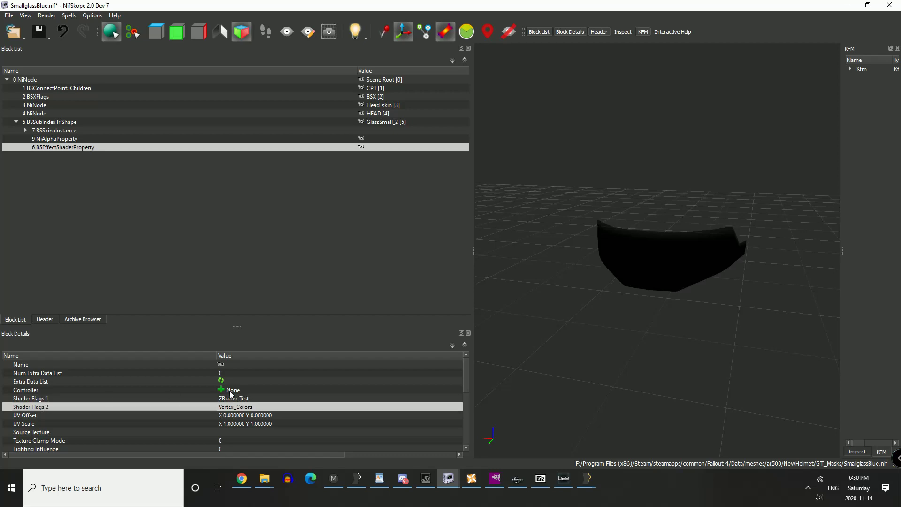
Step: Compare the glass shader's flags with the helmet file's shader flags, including its Shader Flags 2
left_click(241, 399)
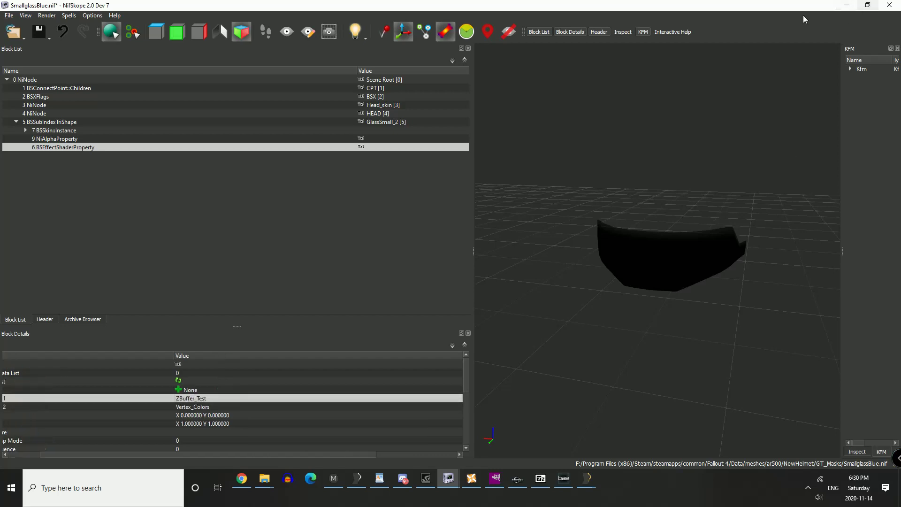
left_click(867, 5)
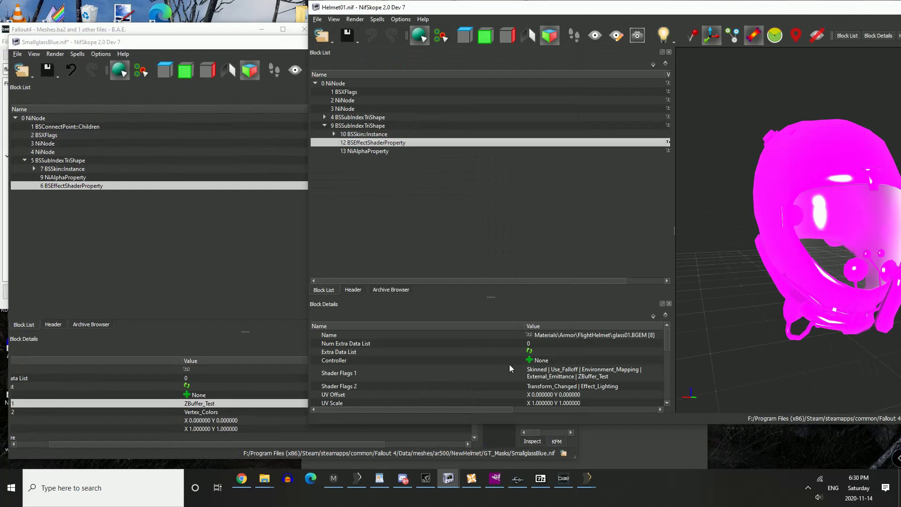
scroll(508, 364, "down", 1)
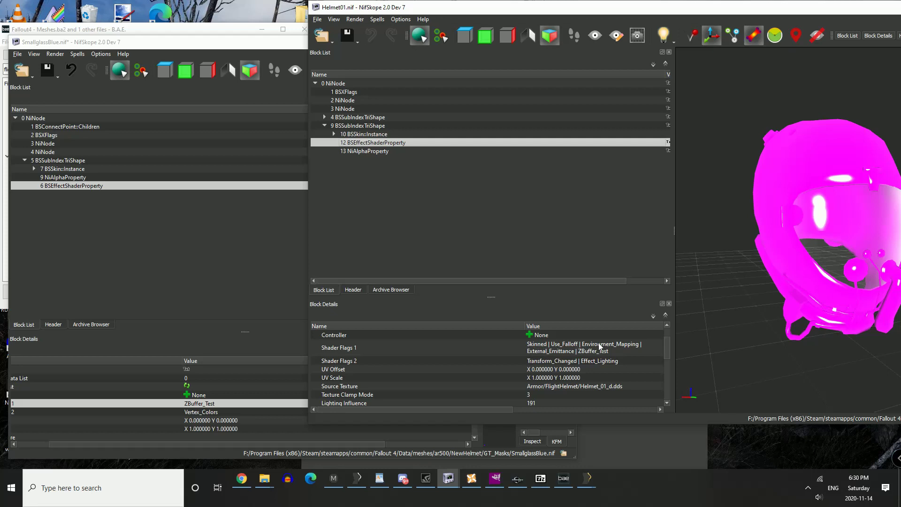
mouse_move(575, 347)
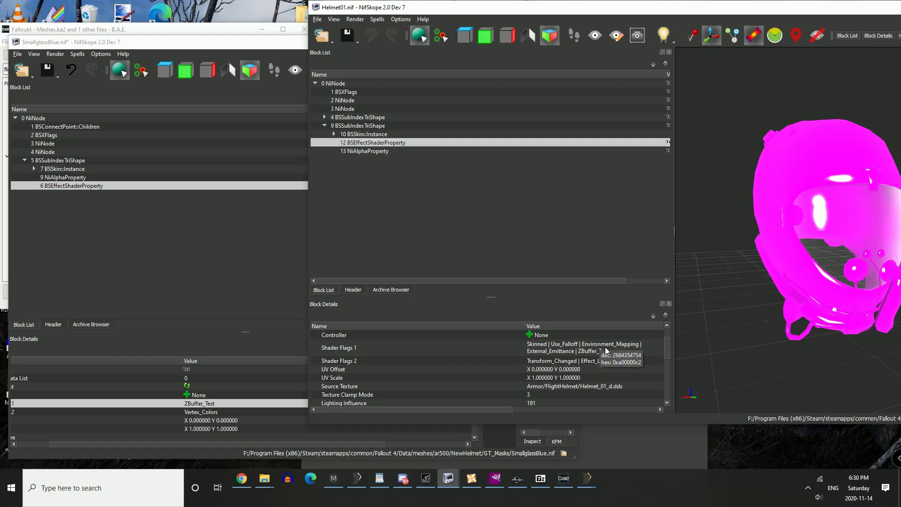
mouse_move(592, 362)
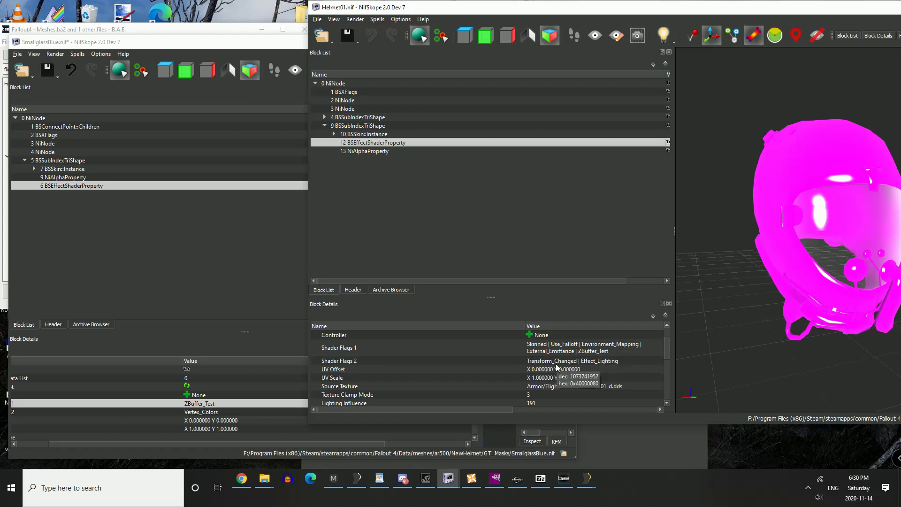
left_click(597, 360)
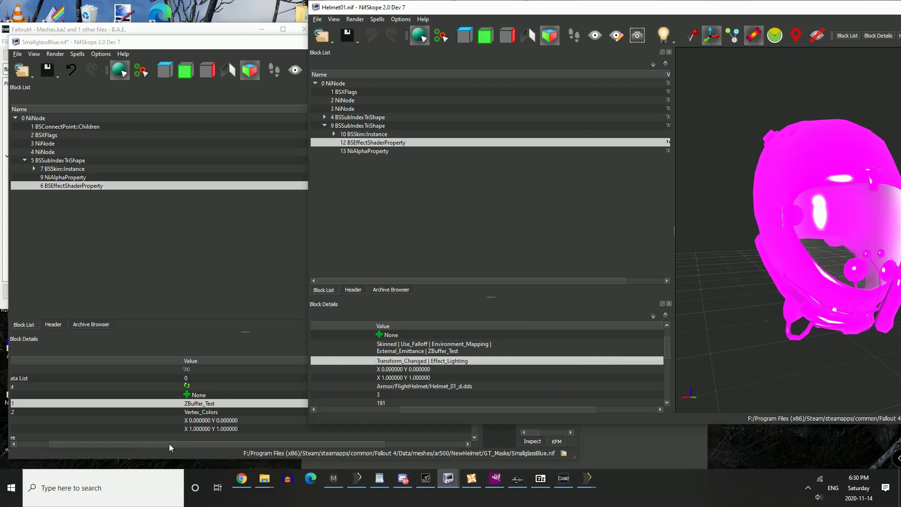
left_click_drag(169, 443, 102, 444)
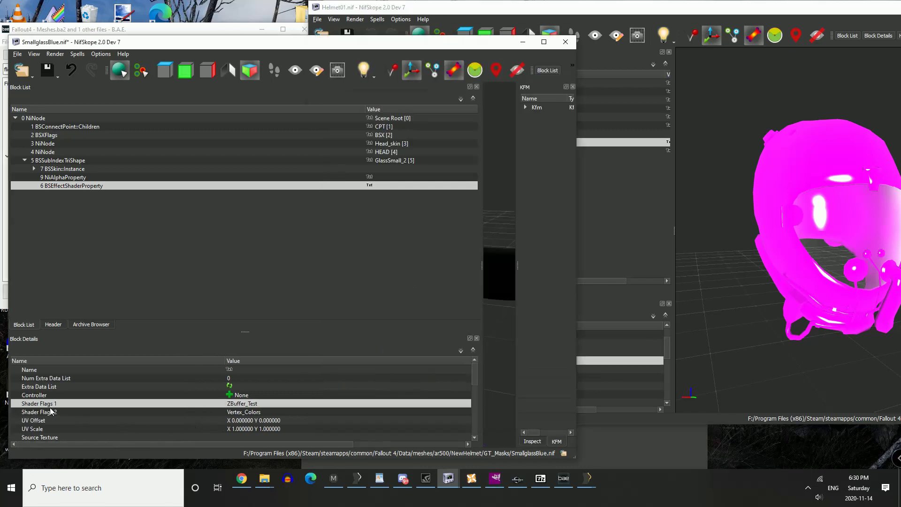
Step: Add Skinned to the glass shader's Shader Flags 1, making it Skinned | ZBuffer_Test
double_click(267, 403)
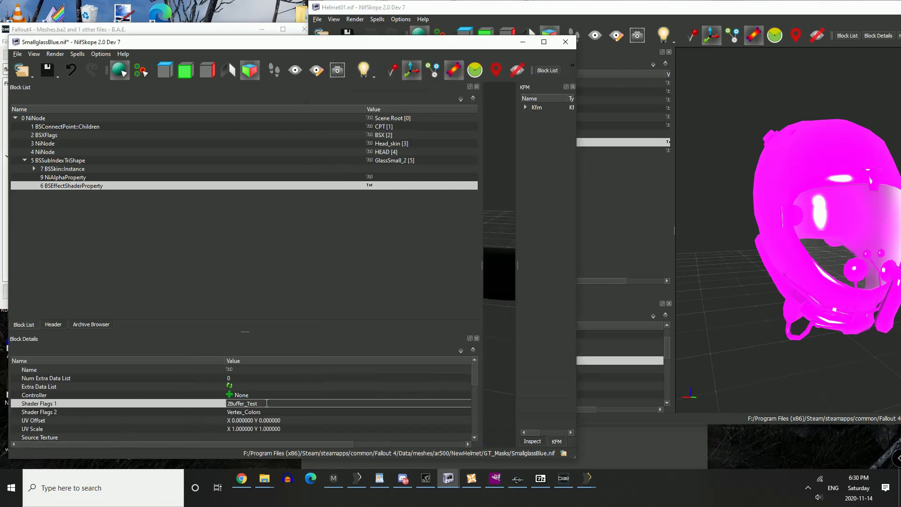
left_click_drag(292, 443, 391, 442)
double_click(362, 402)
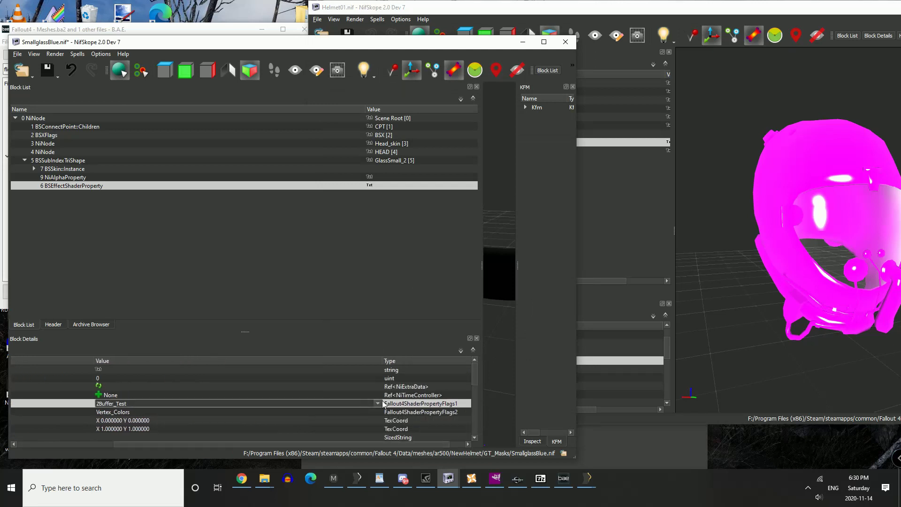
left_click(378, 403)
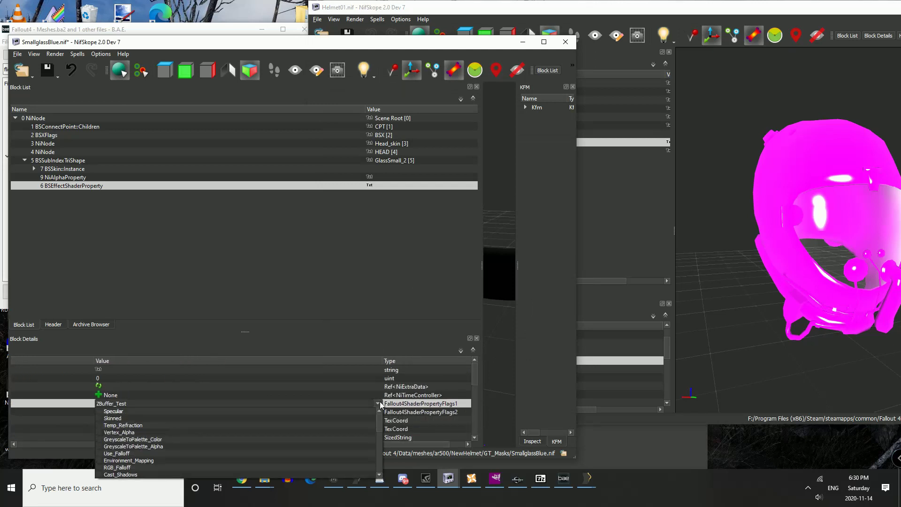
left_click(111, 418)
left_click(678, 5)
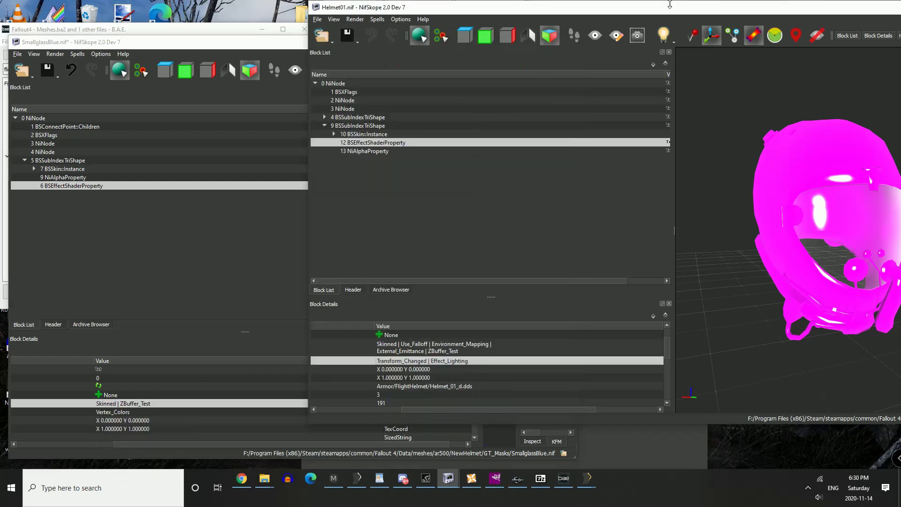
left_click_drag(671, 7, 805, 15)
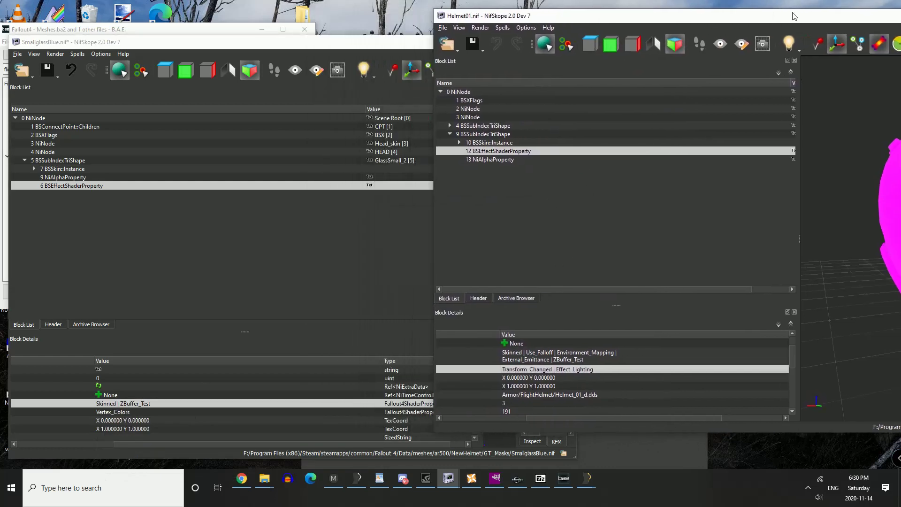
Step: Place the SmallglassBlue and Helmet01 windows side by side for comparison
key("super+Left")
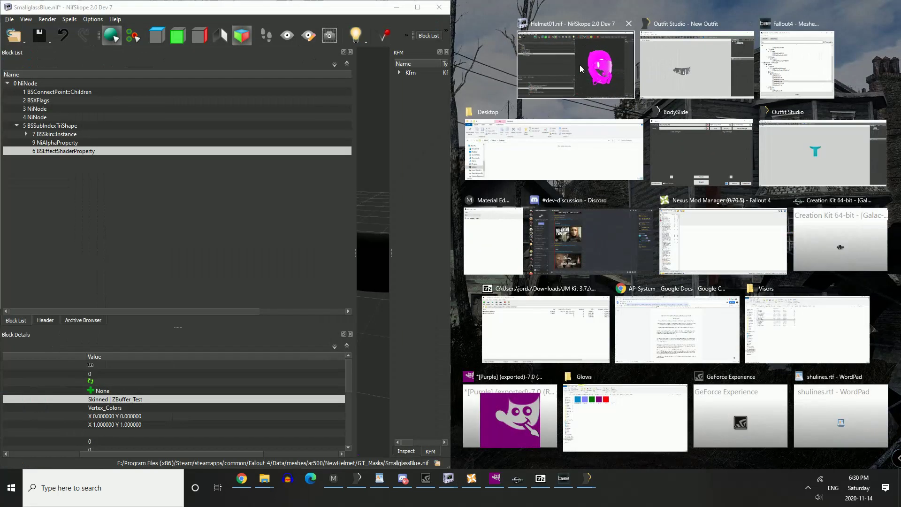
left_click(580, 68)
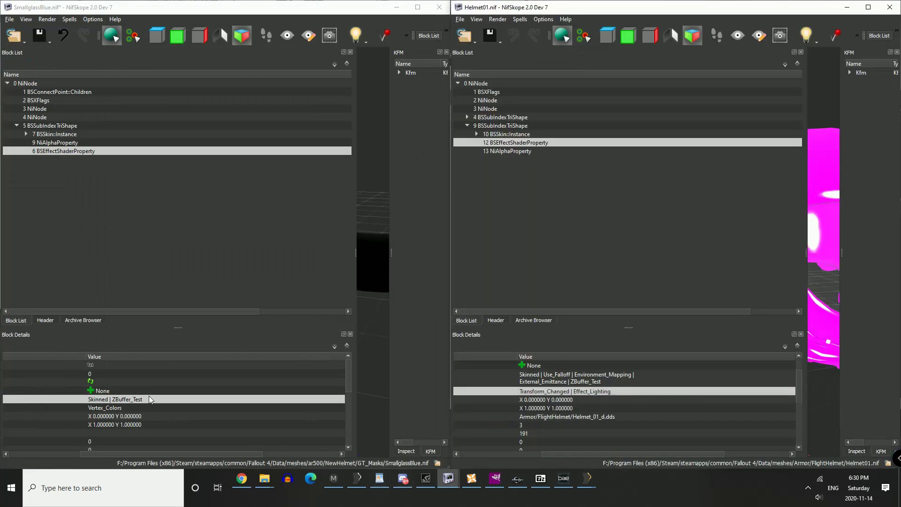
double_click(162, 400)
left_click_drag(217, 451, 297, 403)
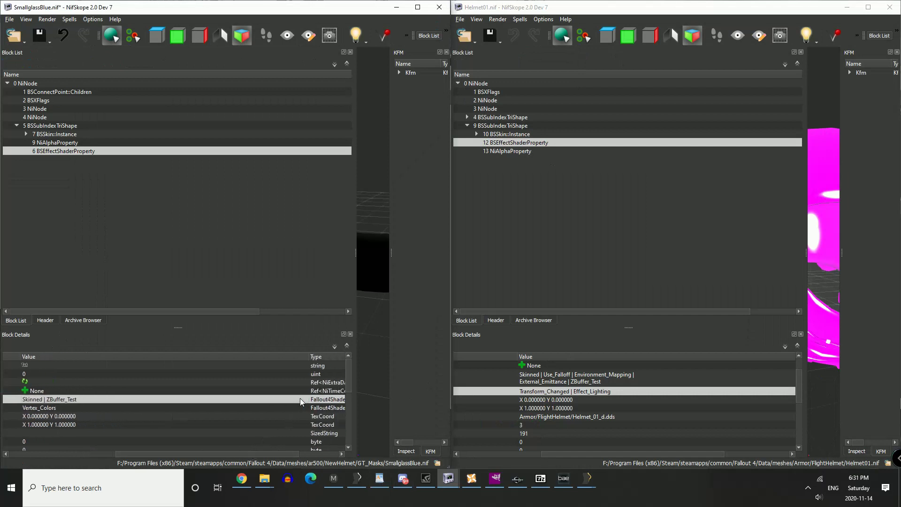
Step: Add Use_Falloff, Environment_Mapping and External_Emittance to the glass's Shader Flags 1
double_click(300, 399)
left_click(303, 400)
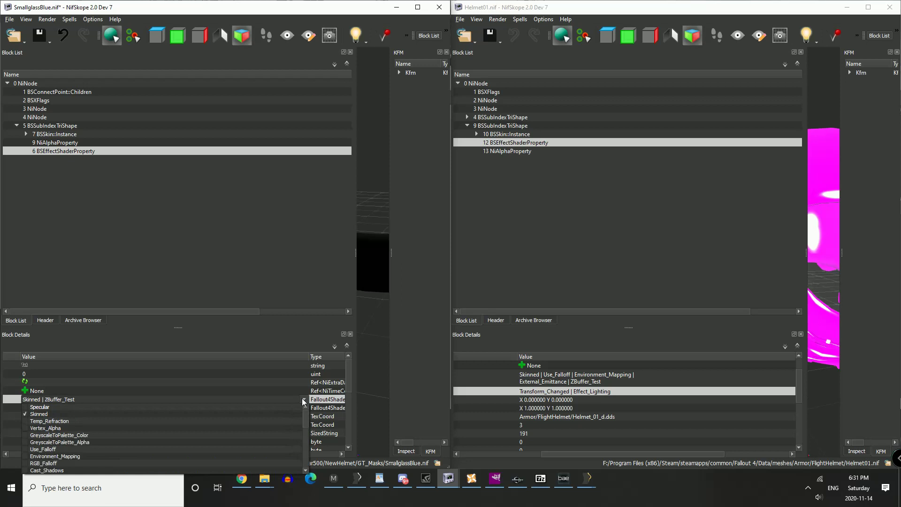
scroll(122, 421, "down", 7)
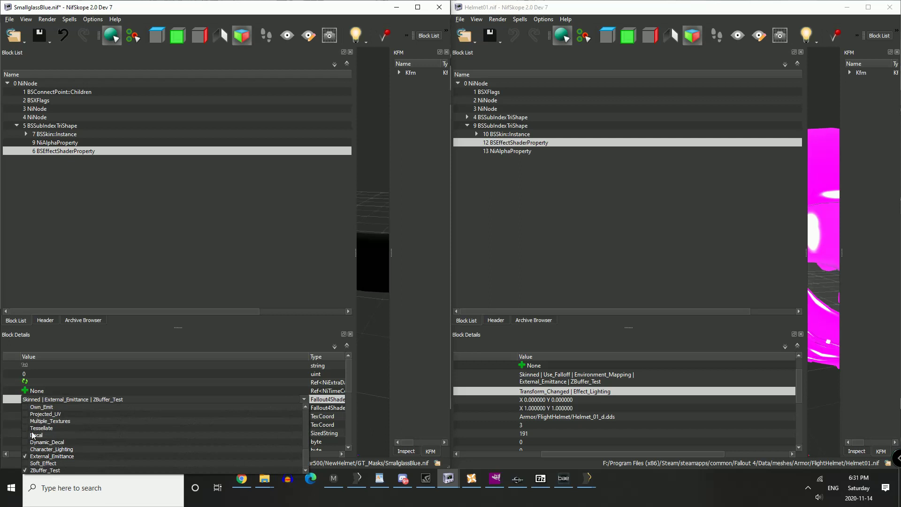
scroll(28, 427, "up", 1)
scroll(27, 427, "up", 4)
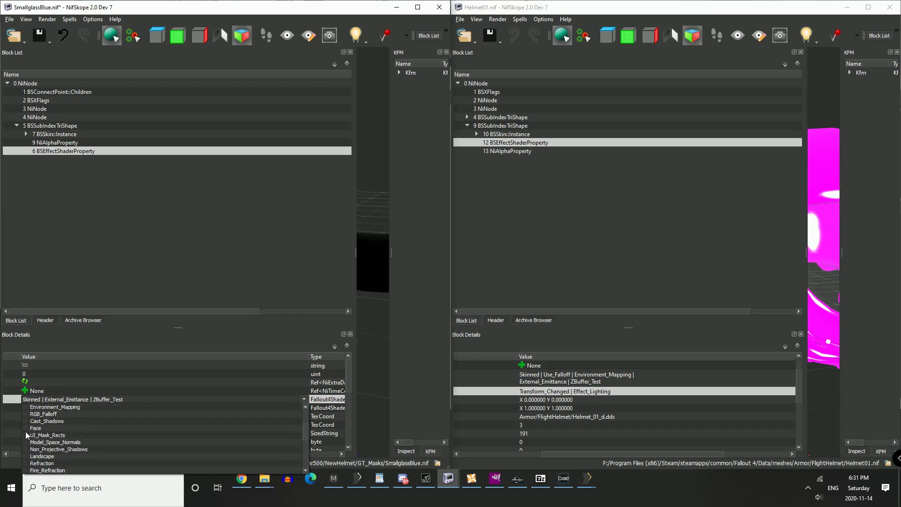
left_click(25, 407)
scroll(26, 413, "up", 2)
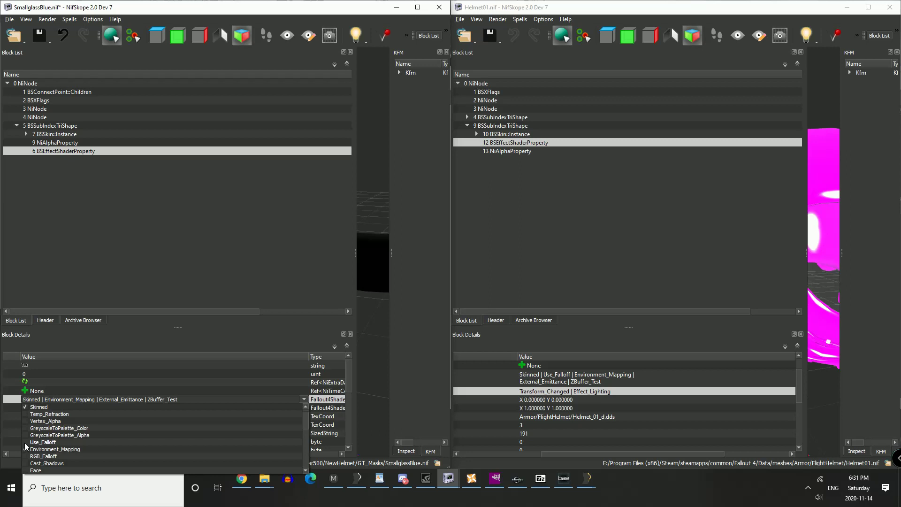
scroll(26, 441, "down", 7)
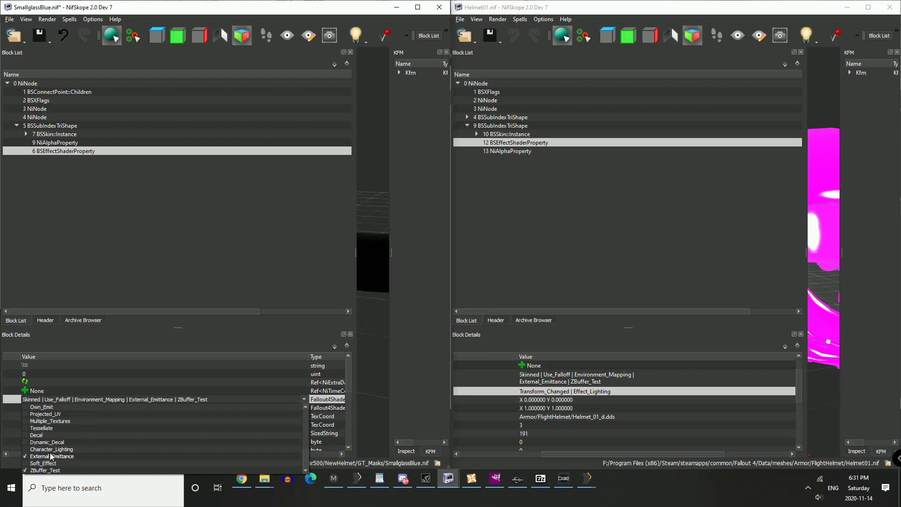
left_click(126, 384)
left_click(126, 384)
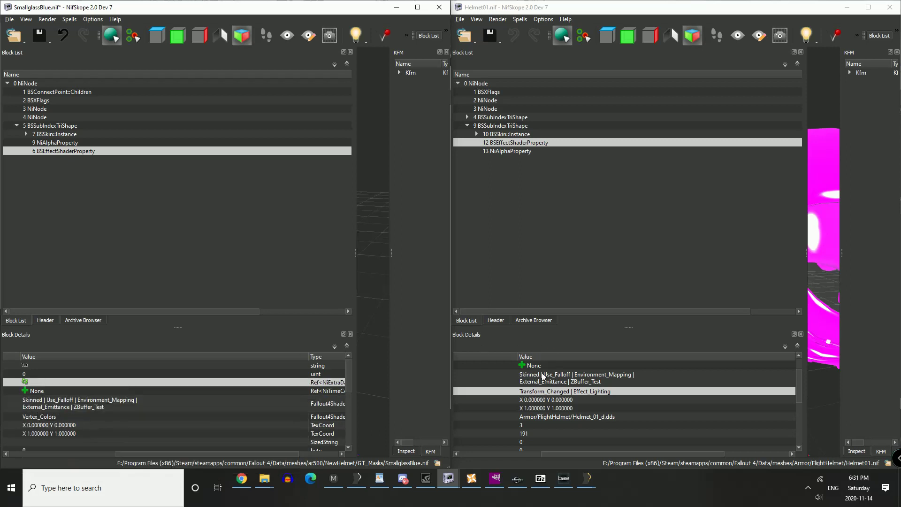
Step: Replace Vertex_Colors in Shader Flags 2 with Transform_Changed and Effect_Lighting
double_click(75, 417)
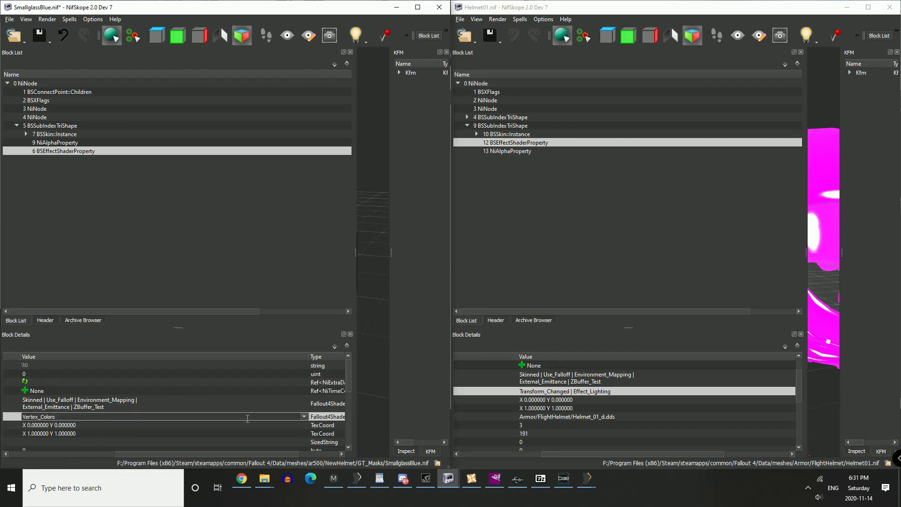
left_click(303, 416)
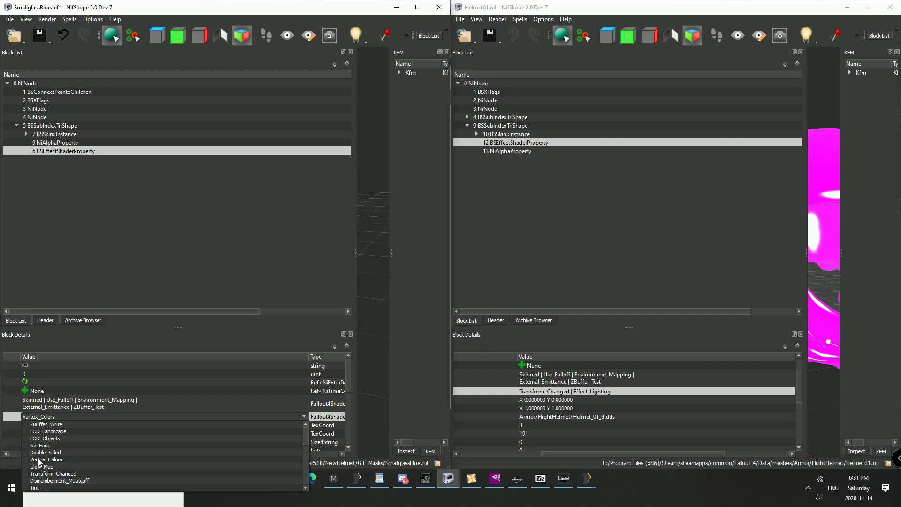
left_click(39, 459)
left_click(26, 473)
scroll(55, 454, "down", 3)
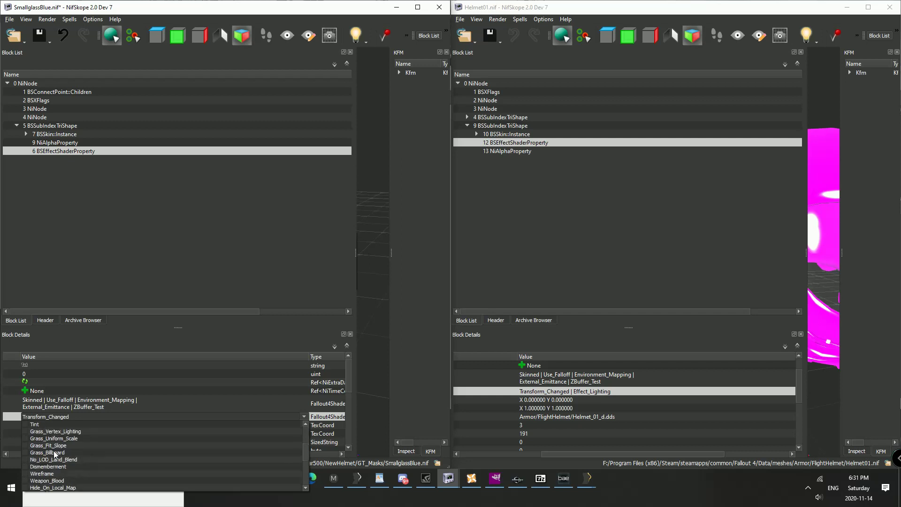
scroll(91, 443, "down", 5)
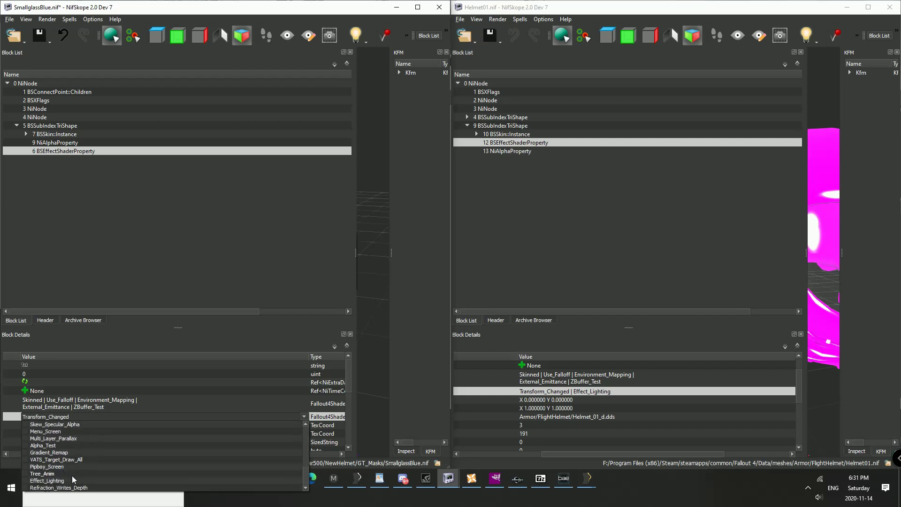
left_click(25, 481)
left_click(222, 277)
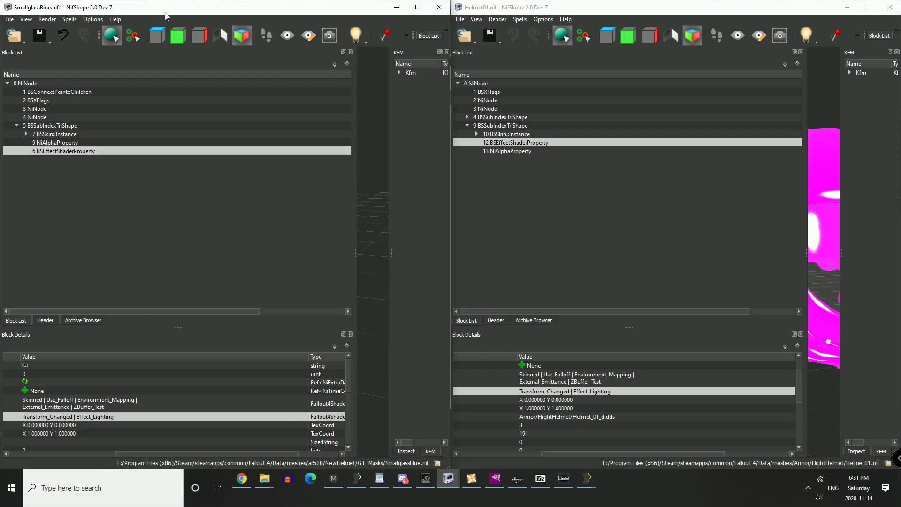
mouse_move(169, 13)
left_mouse_down()
mouse_move(281, 15)
mouse_move(176, 14)
left_mouse_up()
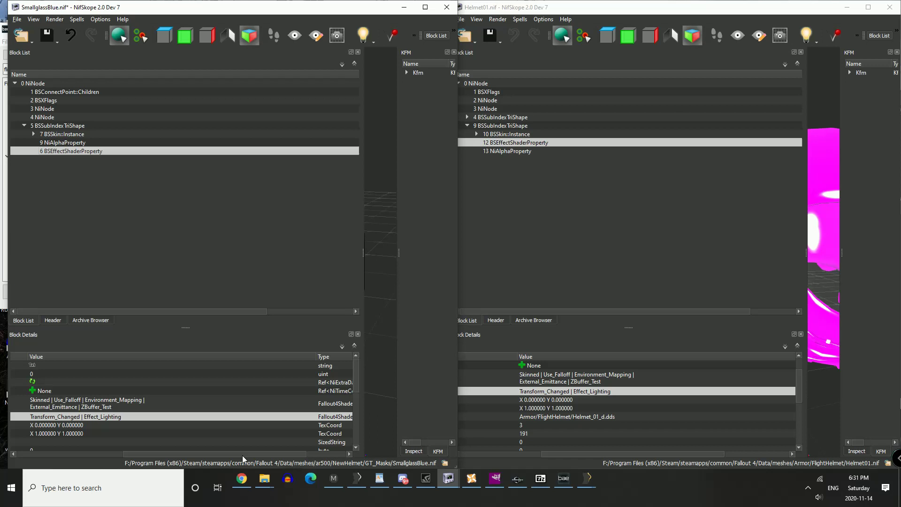
Step: Select Helmet01's source texture Armor/FlightHelmet/Helmet_01_d.dds and maximize the Helmet01 window
left_click_drag(242, 455, 161, 454)
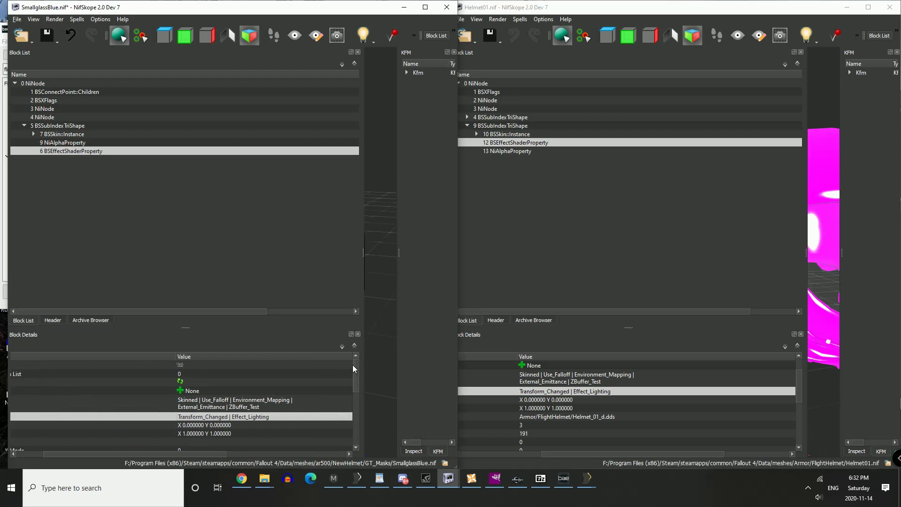
left_click_drag(357, 369, 356, 393)
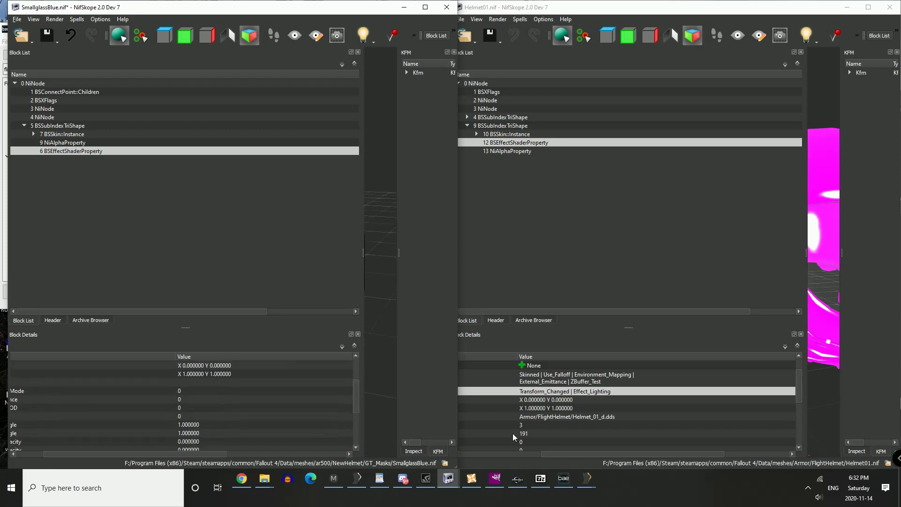
left_click(533, 419)
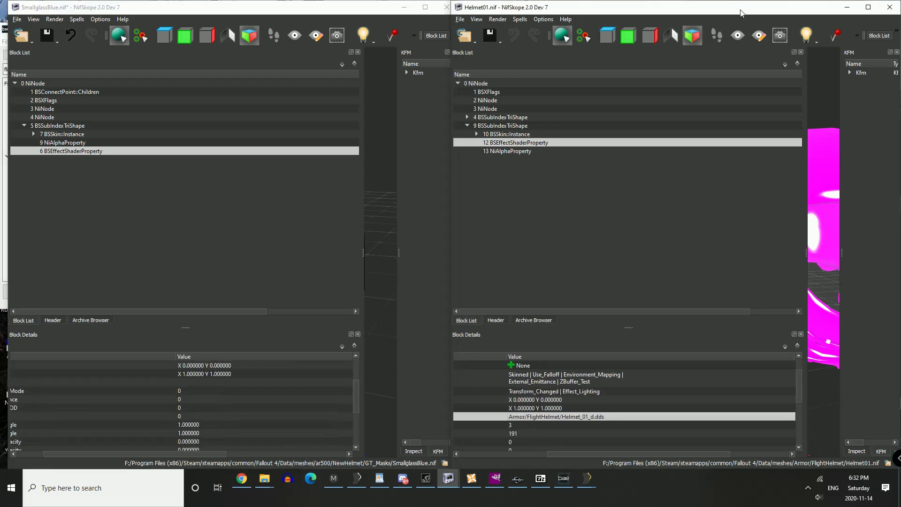
left_click_drag(743, 12, 652, 16)
left_click(766, 7)
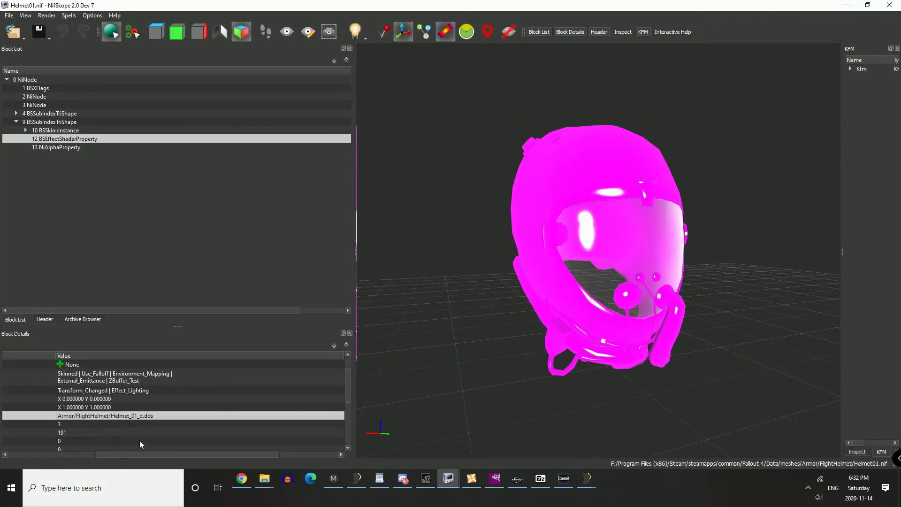
Step: Select the visor glass (BSSubIndexTriShape 9) and show its 12 BSEffectShaderProperty details
left_click_drag(139, 453, 38, 455)
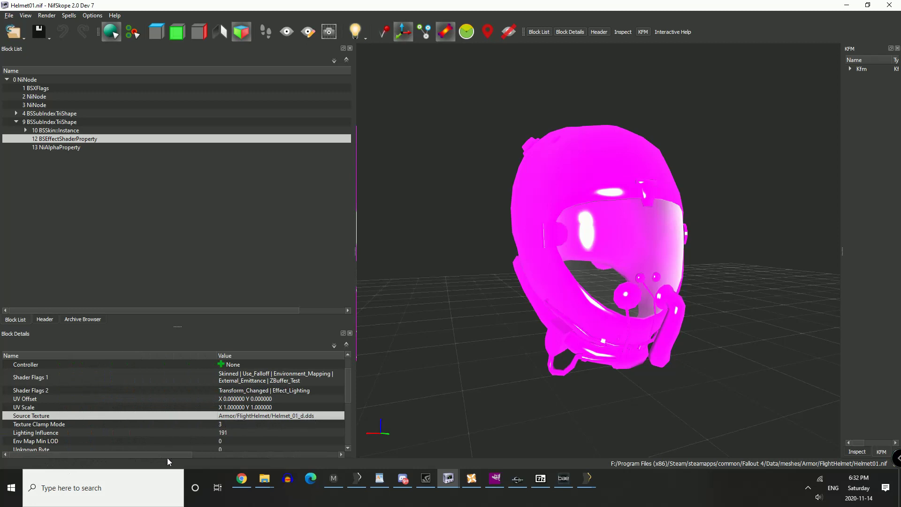
left_click(573, 300)
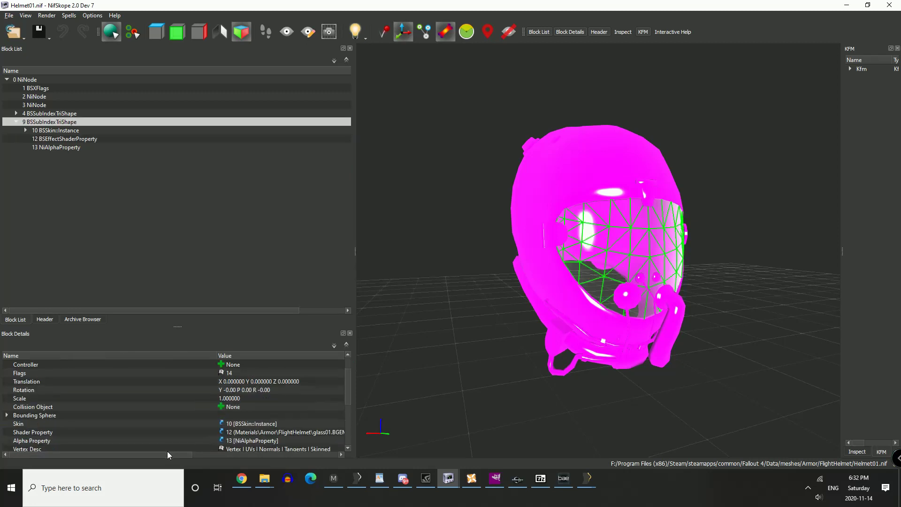
mouse_move(167, 453)
left_mouse_down()
mouse_move(249, 455)
mouse_move(175, 457)
left_mouse_up()
scroll(247, 392, "down", 3)
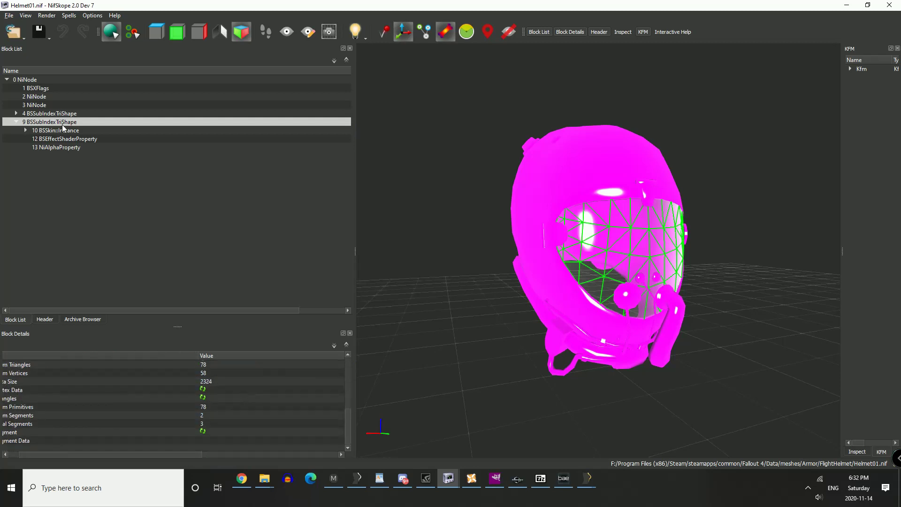
left_click(58, 138)
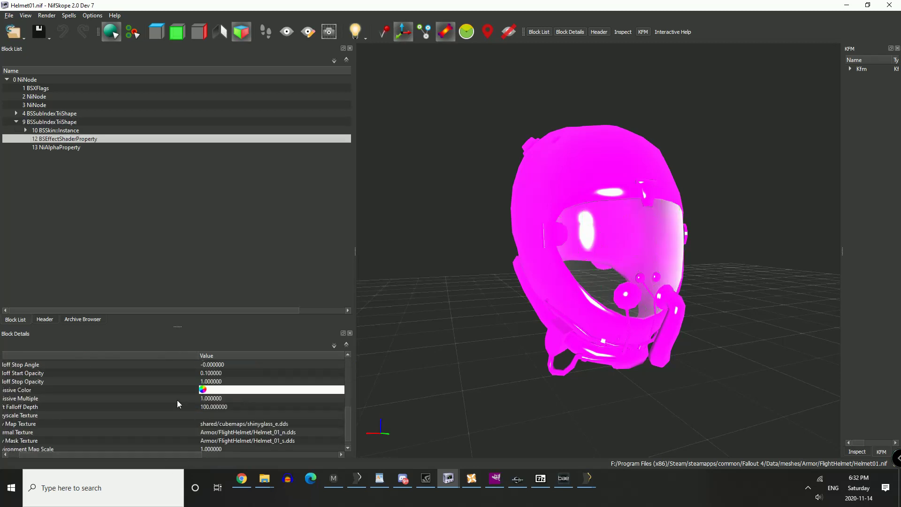
left_click_drag(112, 455, 60, 449)
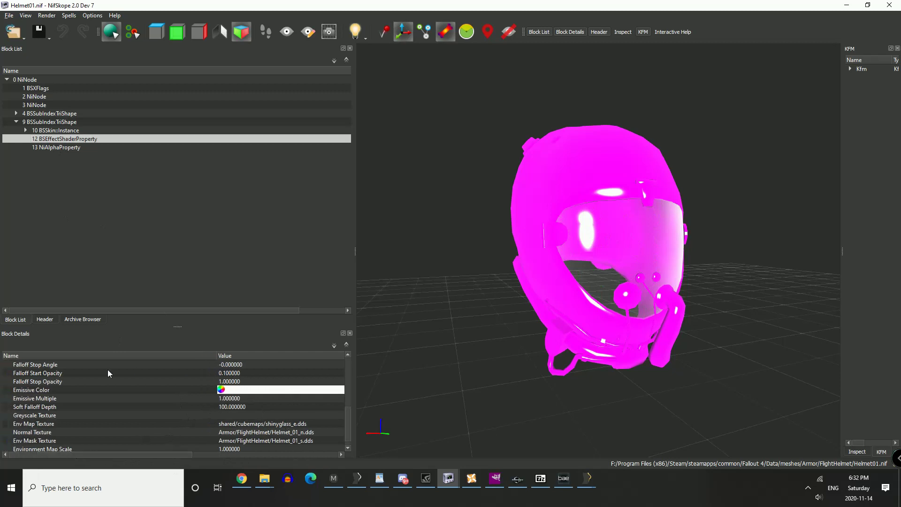
left_click(230, 364)
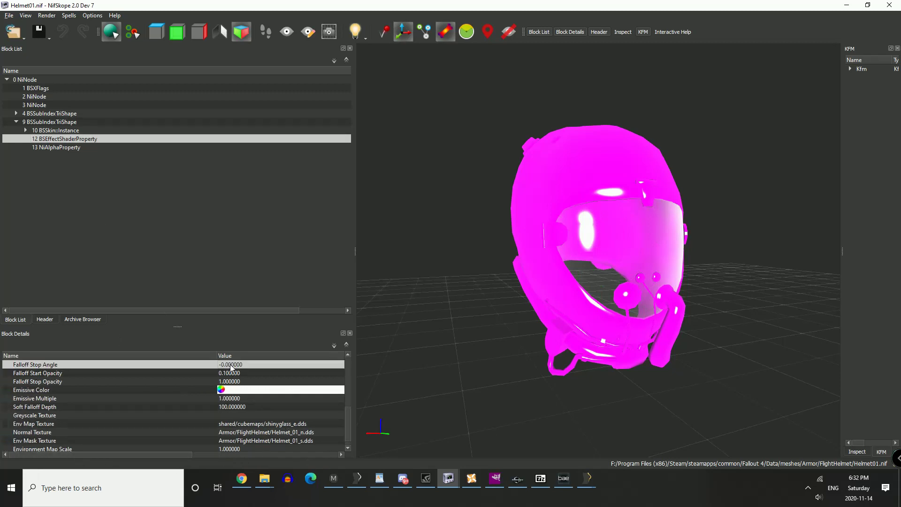
left_click(230, 375)
left_click(57, 379)
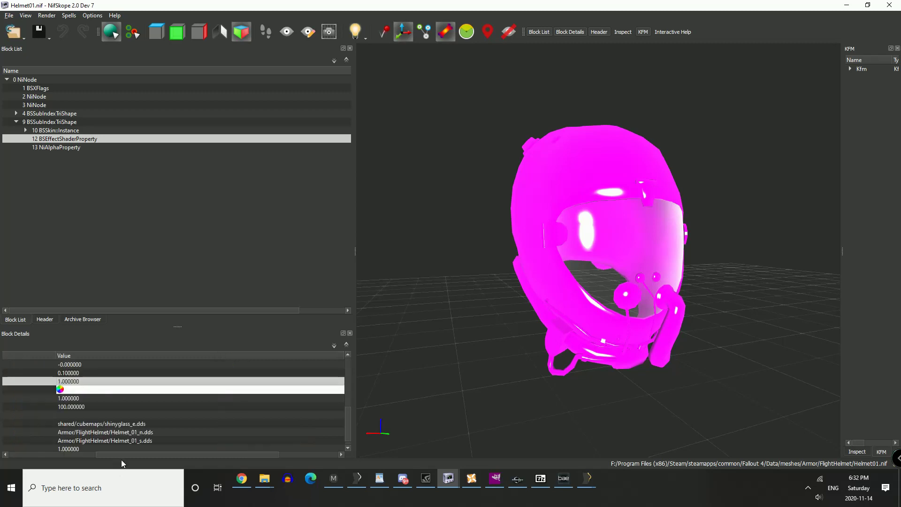
left_click_drag(104, 454, 12, 453)
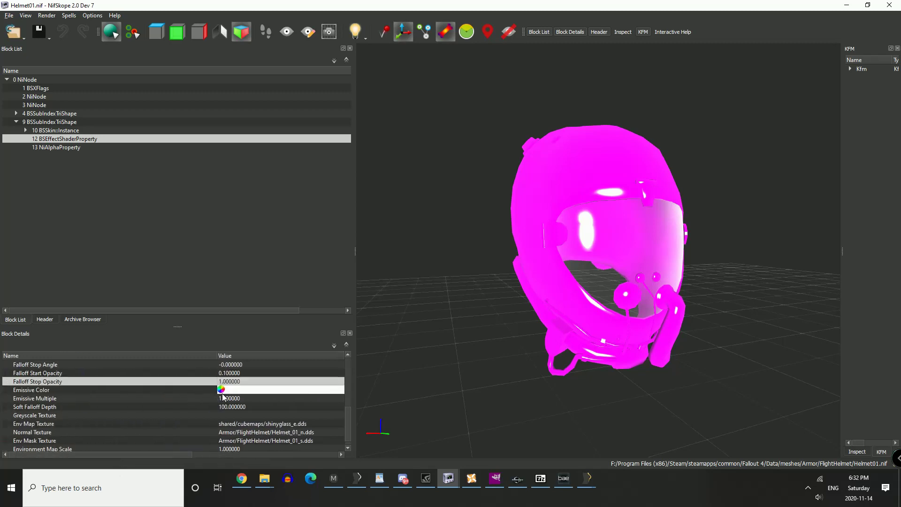
left_click(24, 391)
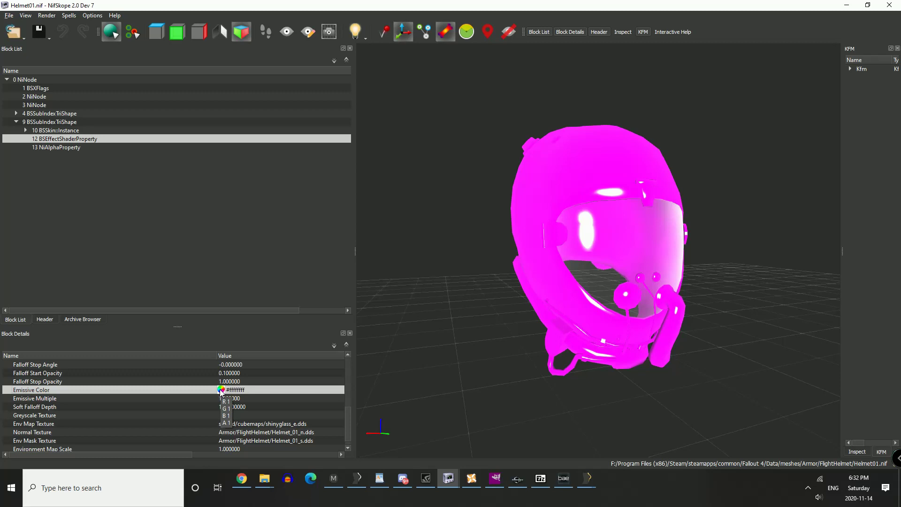
left_click(21, 404)
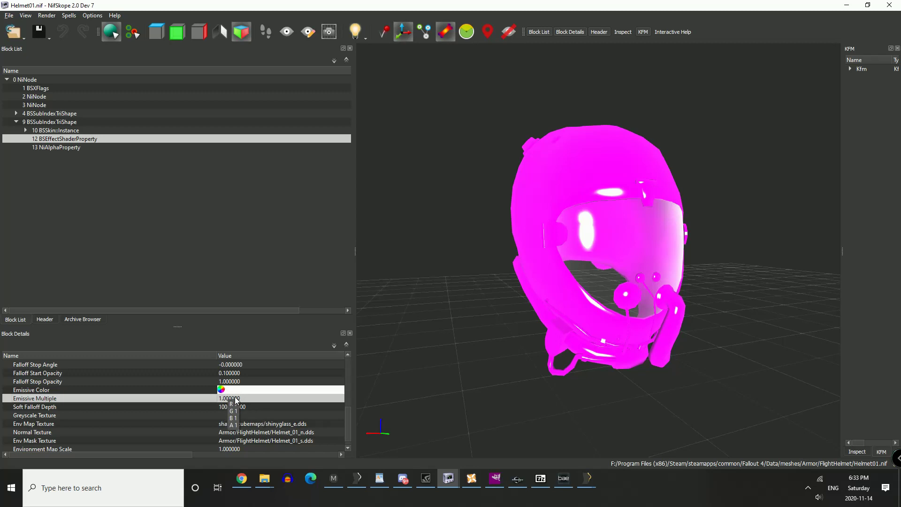
mouse_move(221, 400)
left_click(231, 373)
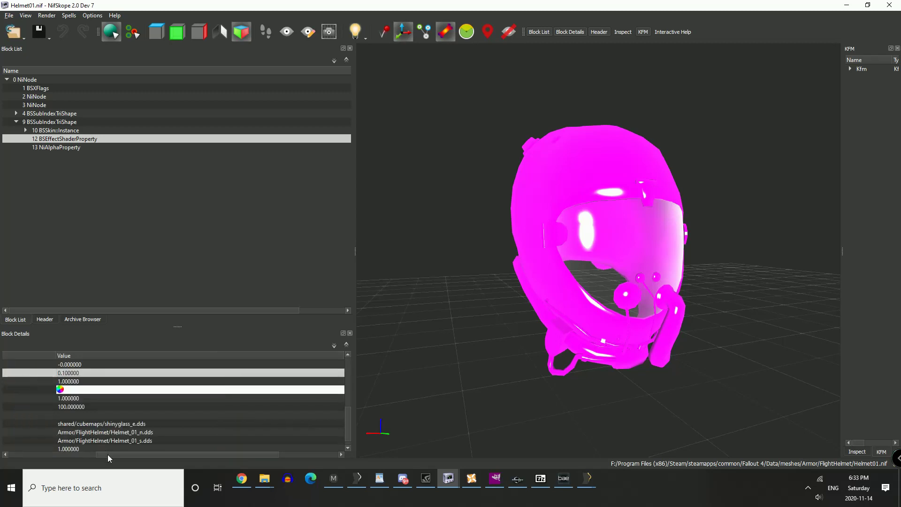
left_click_drag(108, 454, 2, 458)
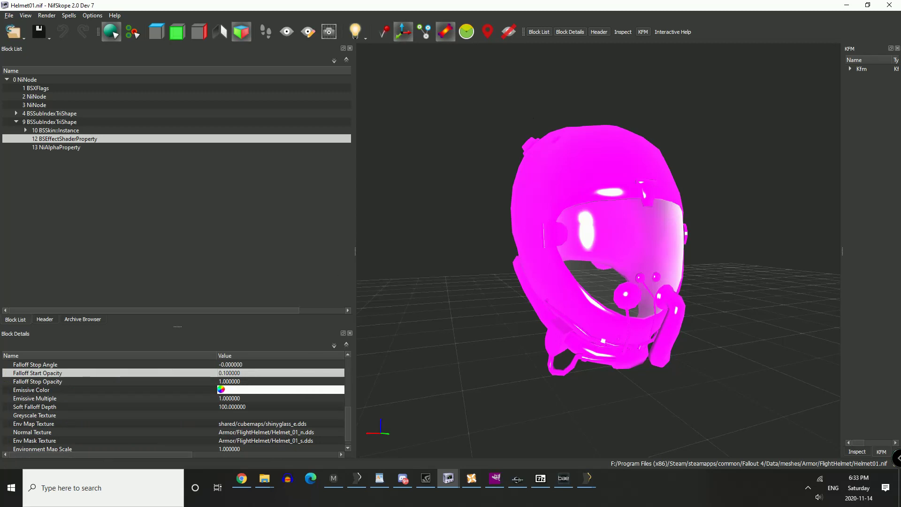
Step: Set the SmallglassBlue shader's Falloff Stop Angle to 0
left_click_drag(601, 11, 817, 17)
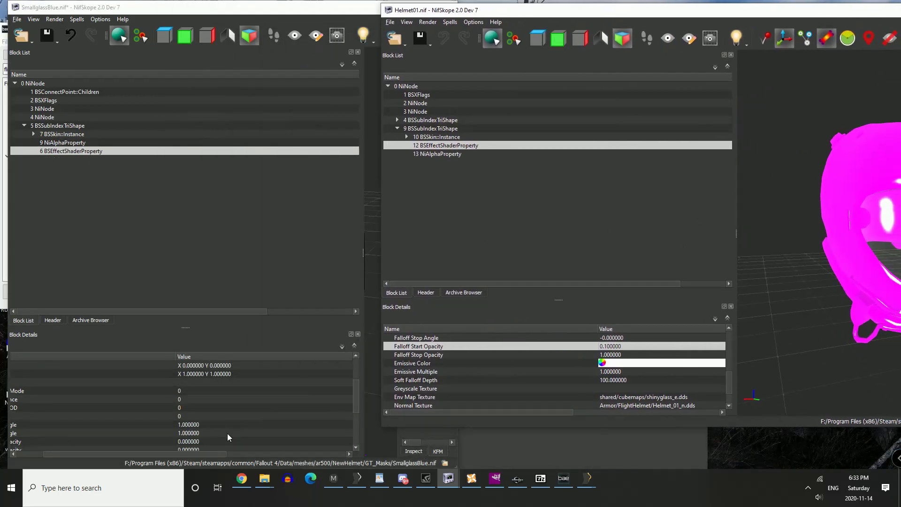
left_click(216, 449)
left_click_drag(196, 455, 169, 455)
scroll(294, 393, "up", 2)
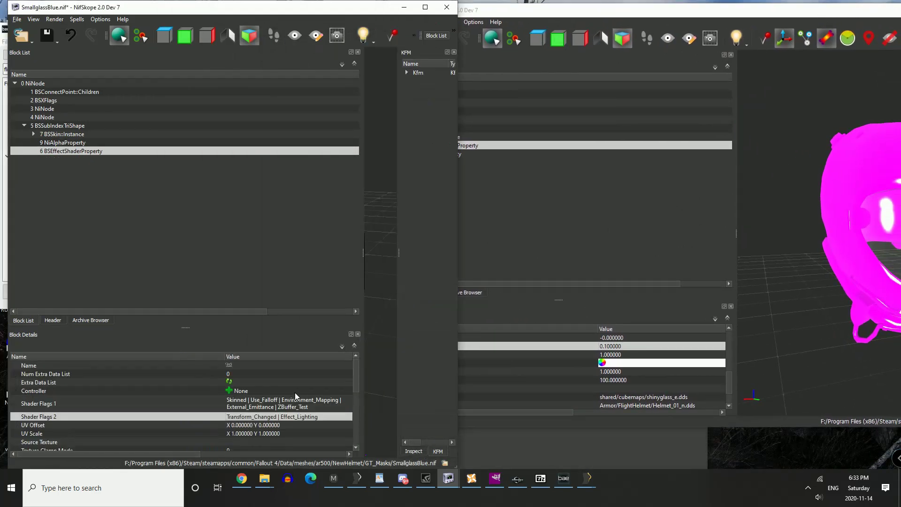
scroll(294, 392, "down", 5)
scroll(295, 394, "up", 1)
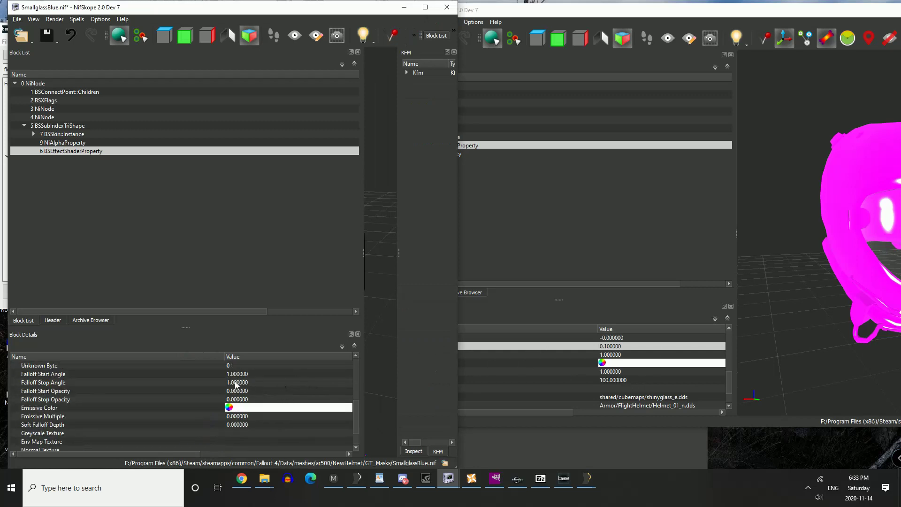
double_click(236, 382)
type("0")
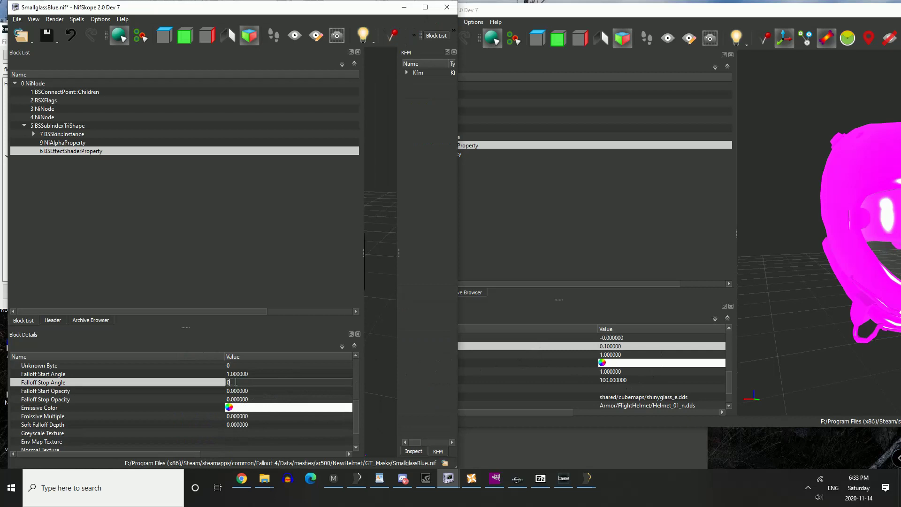
key("Return")
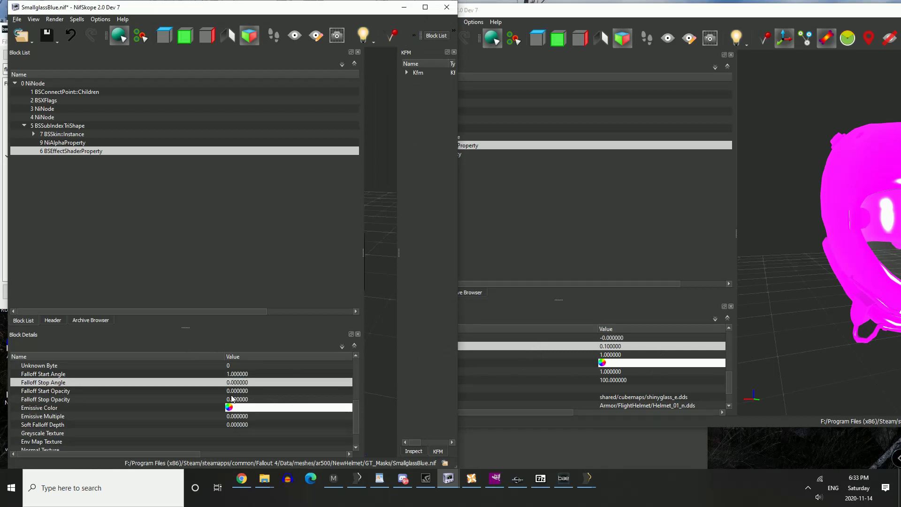
Step: Set Falloff Stop Opacity to 1 and Falloff Start Opacity to 0.6
left_click(230, 399)
double_click(230, 399)
type("1")
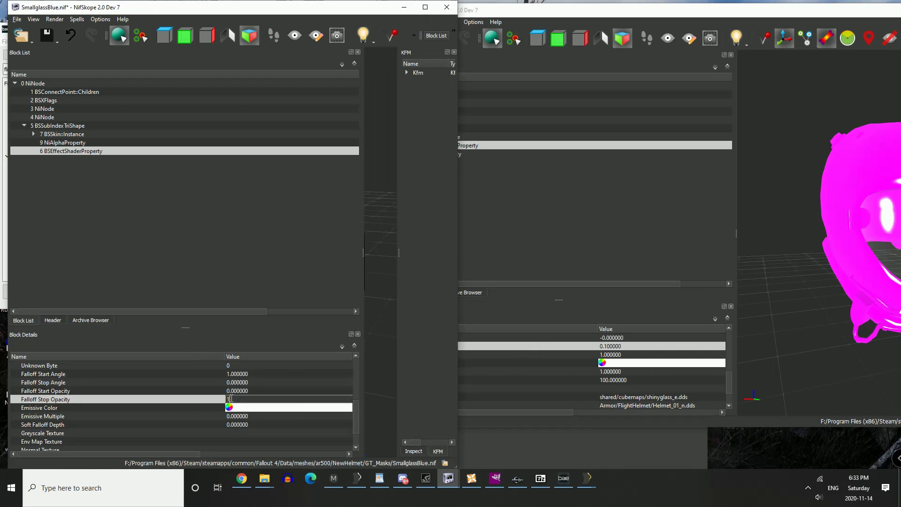
key("Return")
left_click(237, 391)
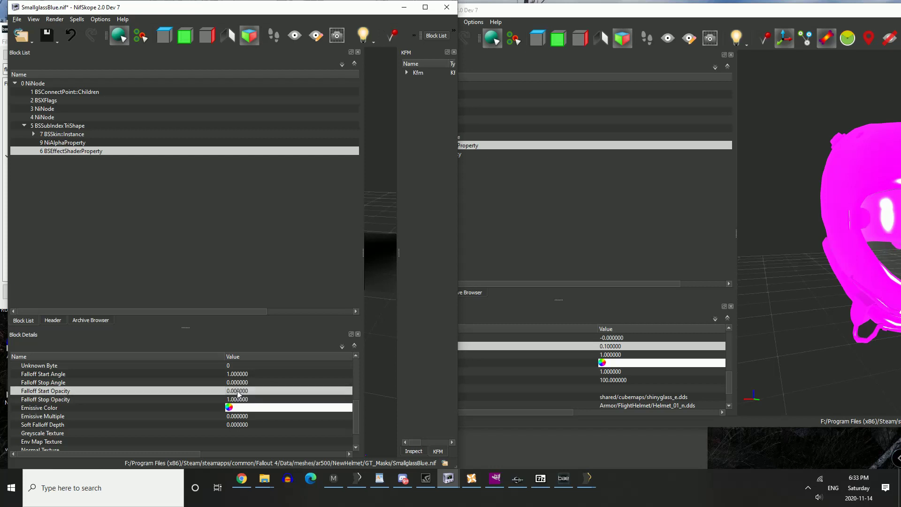
double_click(238, 390)
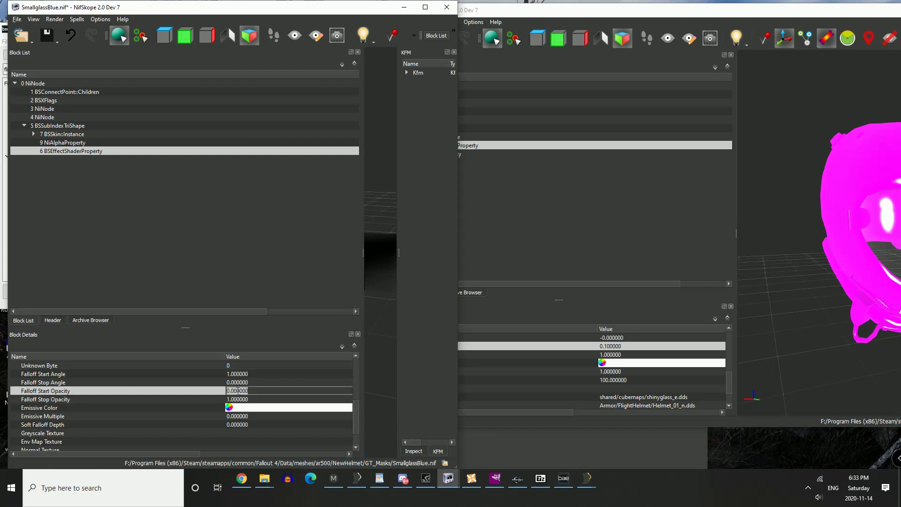
left_click(238, 391)
left_click_drag(253, 393, 229, 391)
key("BackSpace")
key("Return")
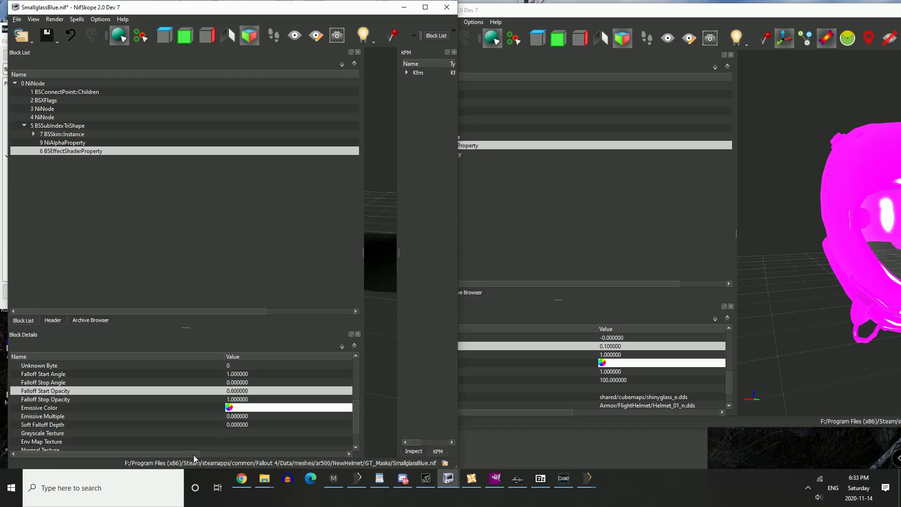
left_click_drag(193, 454, 205, 455)
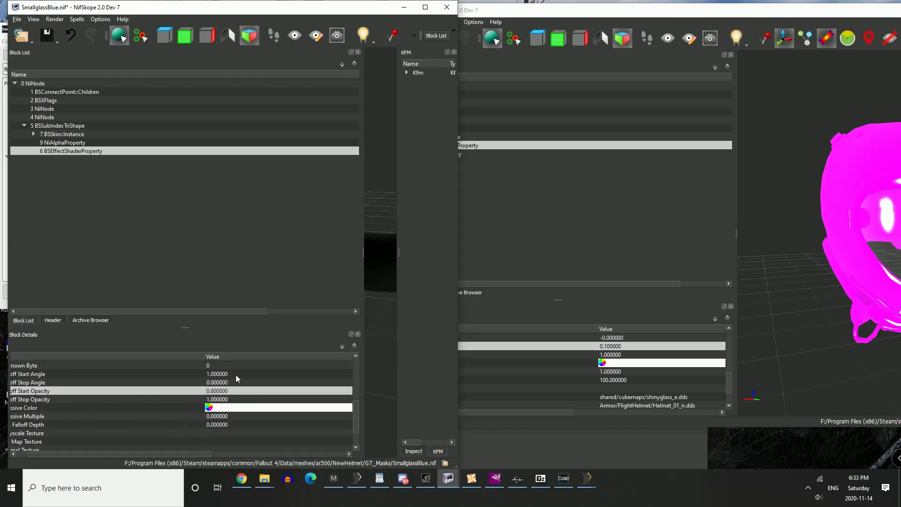
left_click_drag(125, 456, 83, 456)
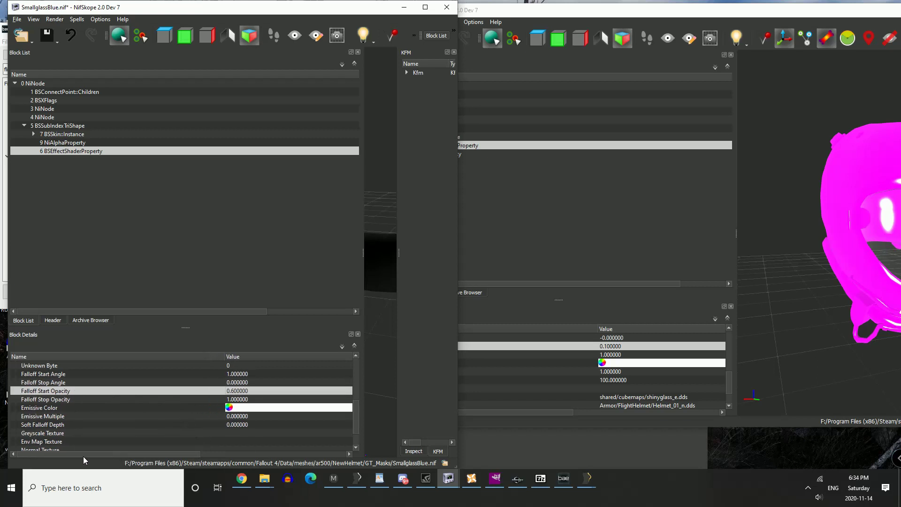
Step: Save SmallglassBlue.nif and launch Material Editor, placing it on the left
left_click(46, 37)
left_click(333, 478)
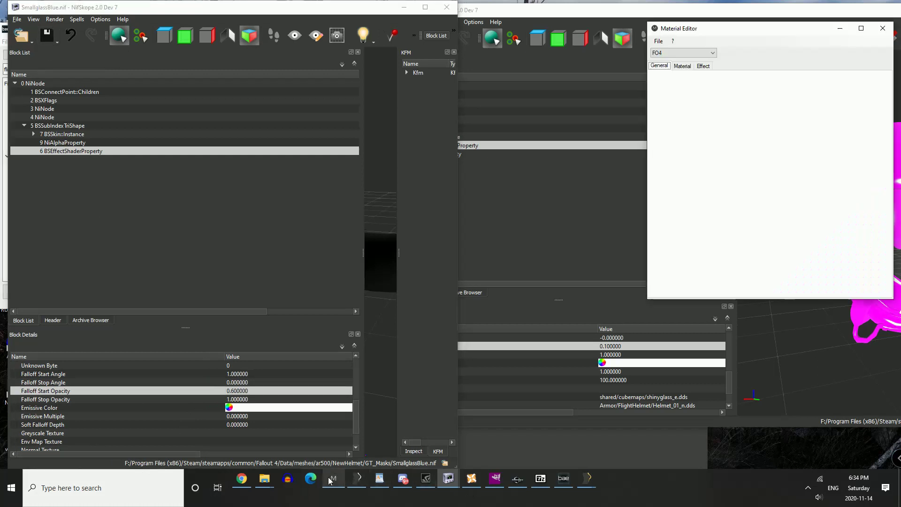
left_click_drag(690, 34, 57, 91)
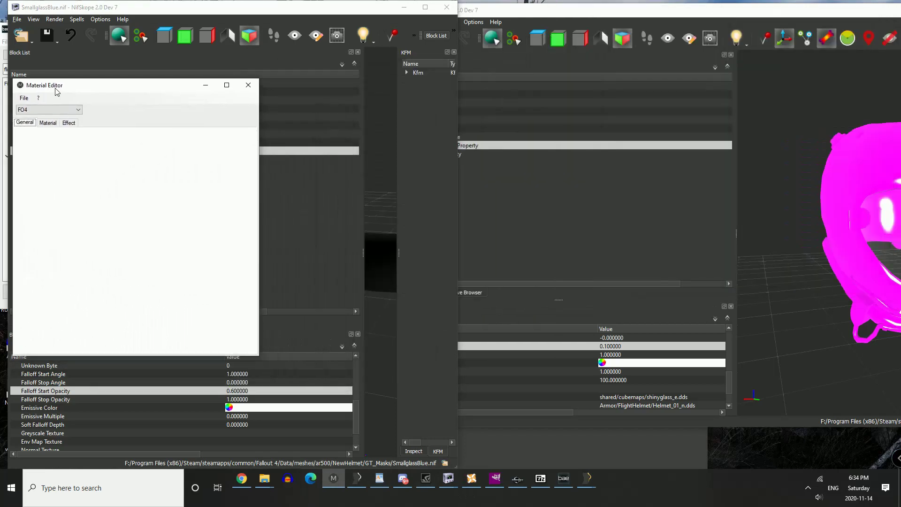
mouse_move(264, 478)
mouse_move(178, 444)
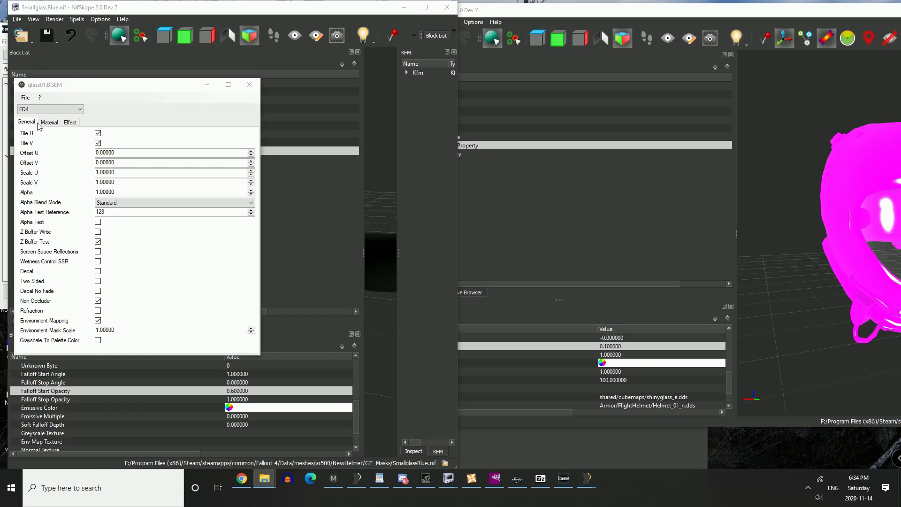
Step: Show glass01.BGEM's Effect settings and select the shinyglass_e.dds Envmap Texture path
left_click(71, 123)
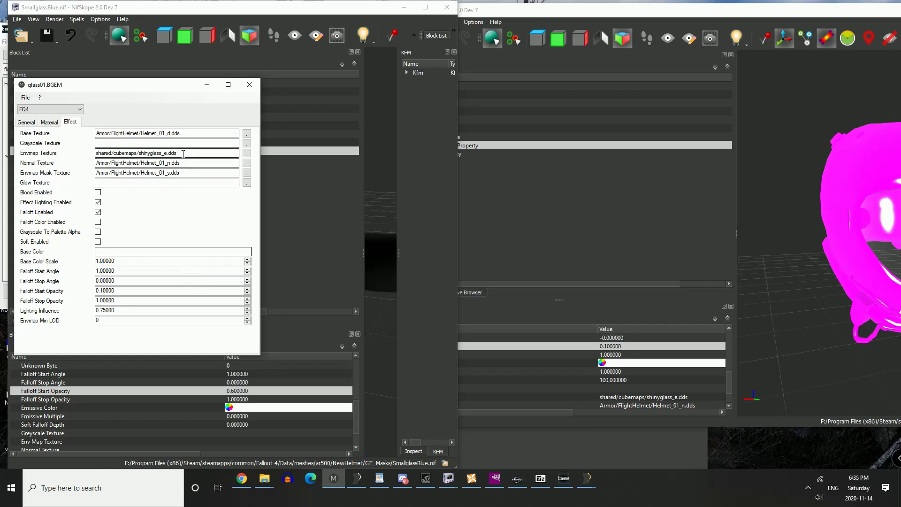
left_click_drag(183, 153, 77, 155)
mouse_move(84, 153)
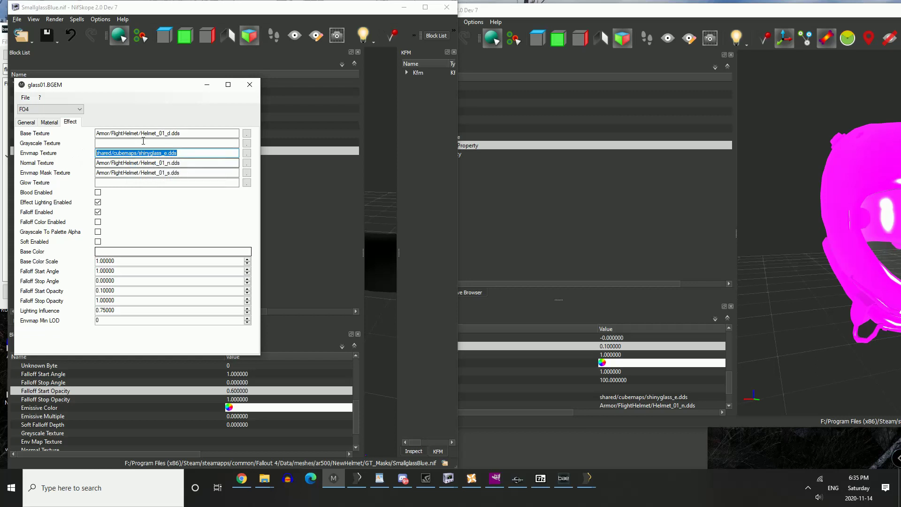
Step: Set the Base Texture to Mask_Jumpman_D.dds from VisorStd\Devs\Jumpman
left_click(130, 134)
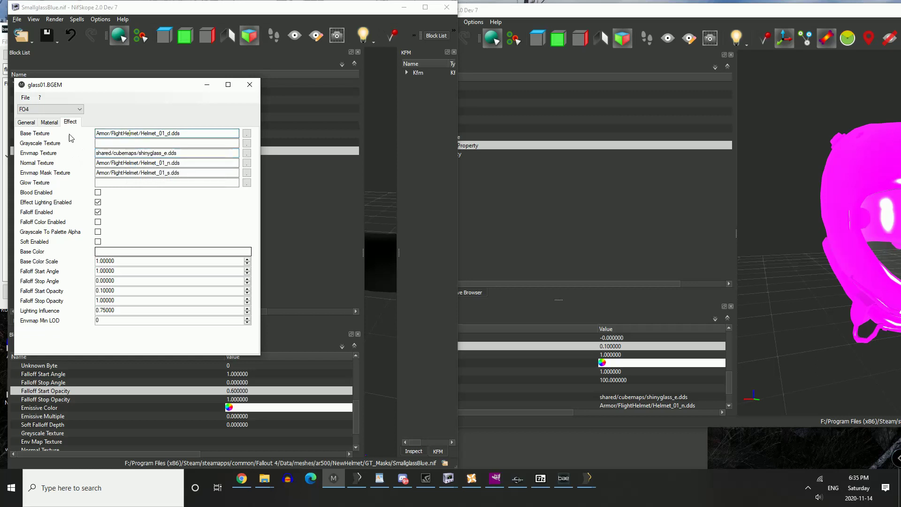
left_click(246, 133)
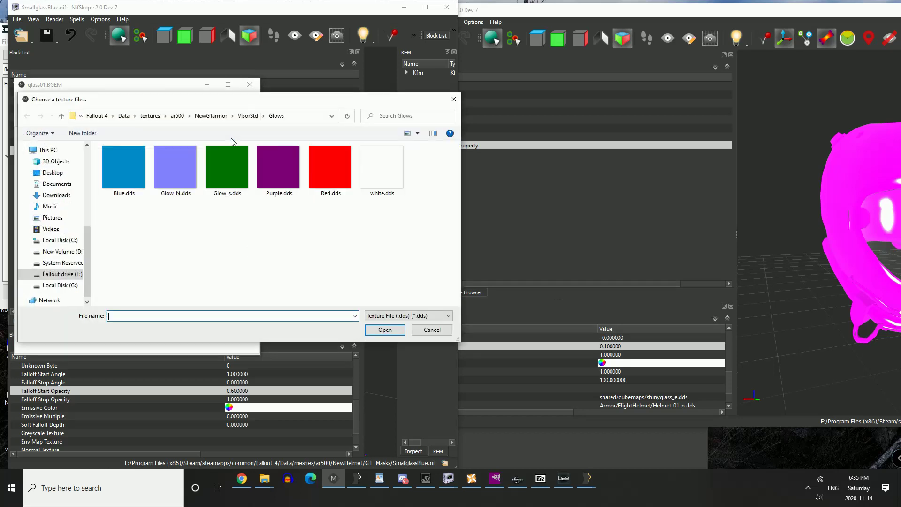
left_click(247, 116)
left_click_drag(231, 104, 508, 98)
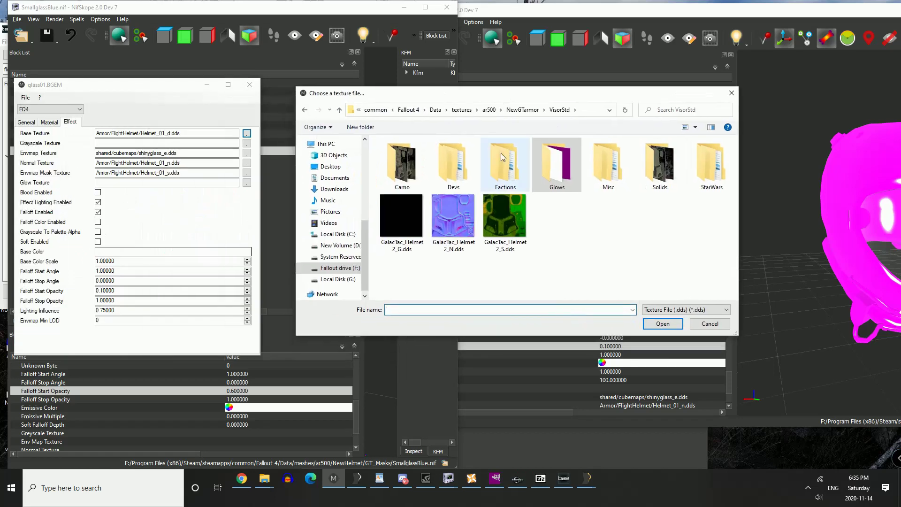
double_click(451, 170)
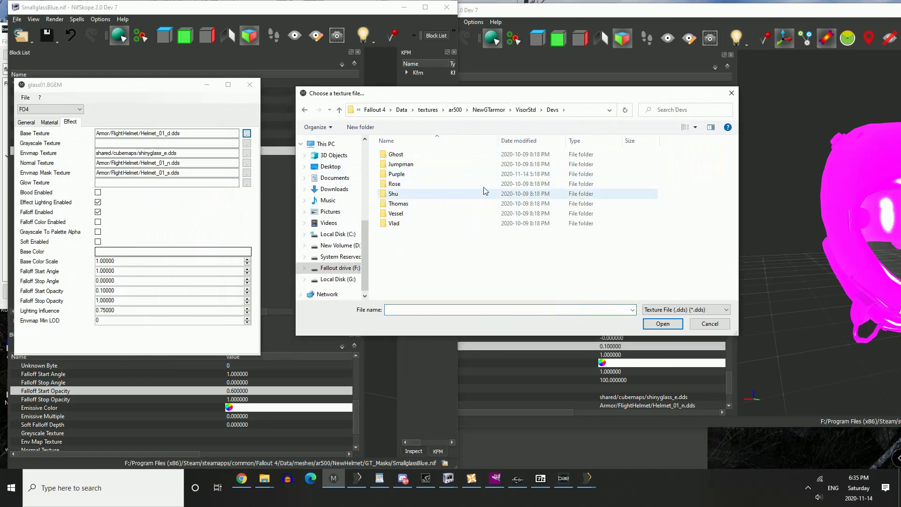
double_click(401, 164)
double_click(402, 164)
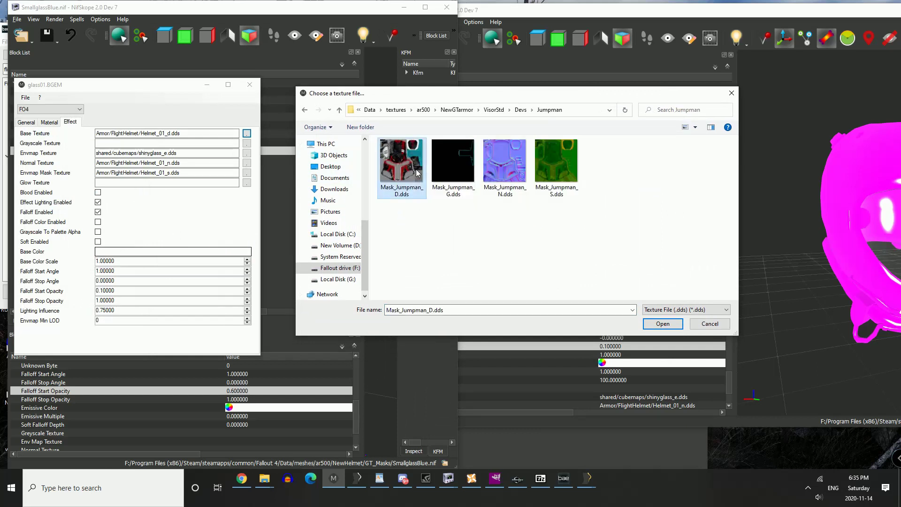
Step: Set the Normal and Envmap Mask textures to Mask_Jumpman_N.dds and Mask_Jumpman_S.dds
left_click(246, 162)
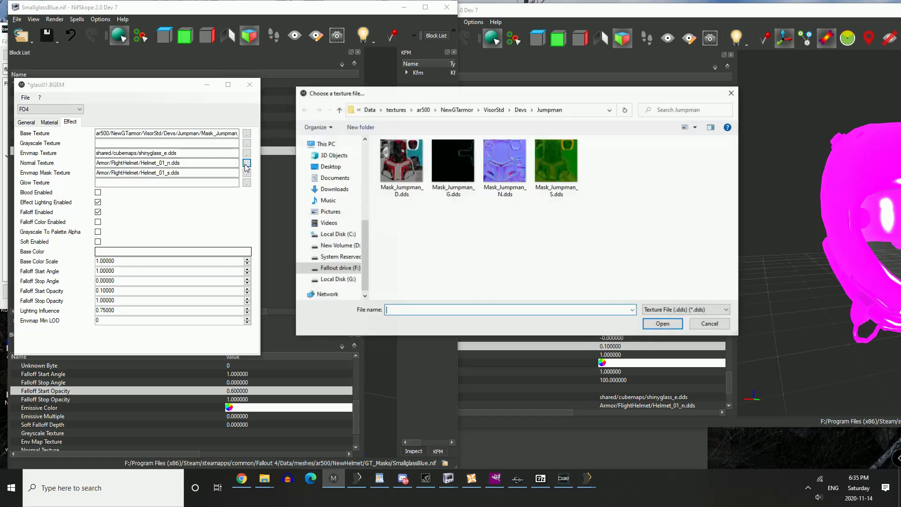
double_click(510, 170)
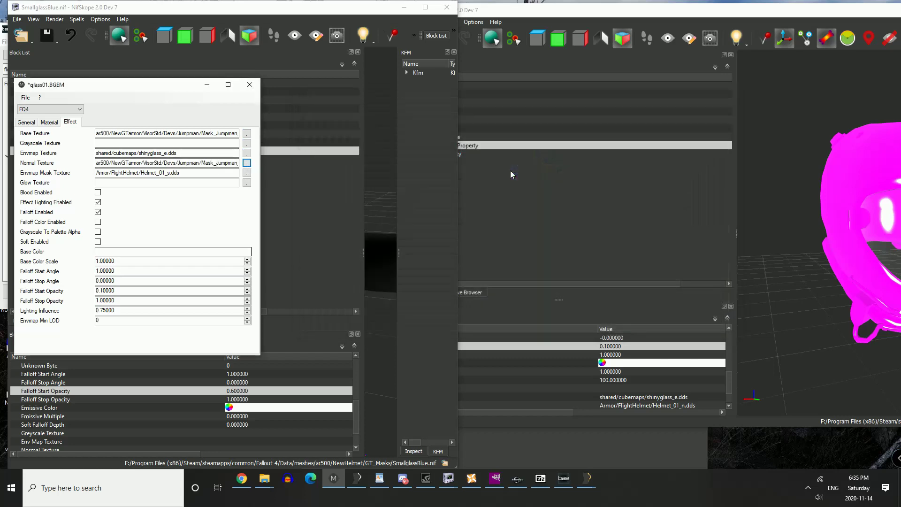
left_click(247, 173)
double_click(557, 164)
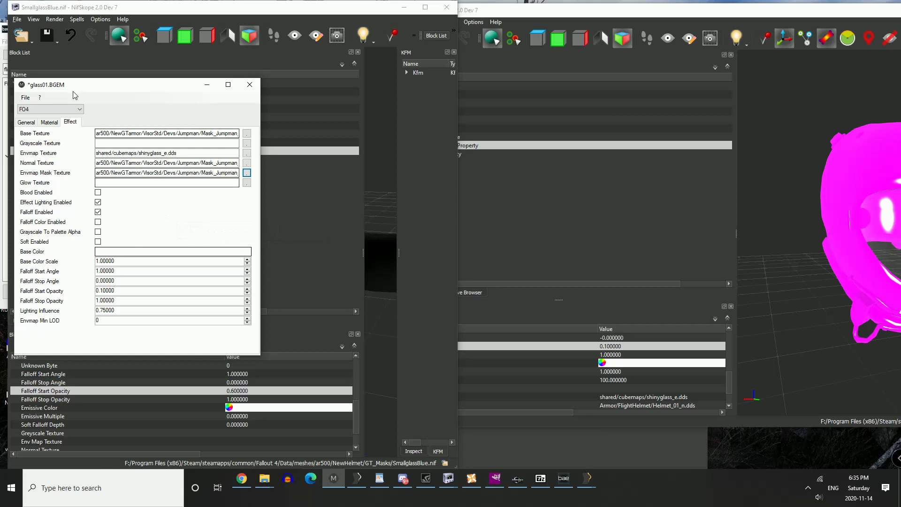
Step: Change glass01.BGEM's Falloff Start Opacity to 0.6 on the Effect tab
left_click_drag(92, 87, 193, 86)
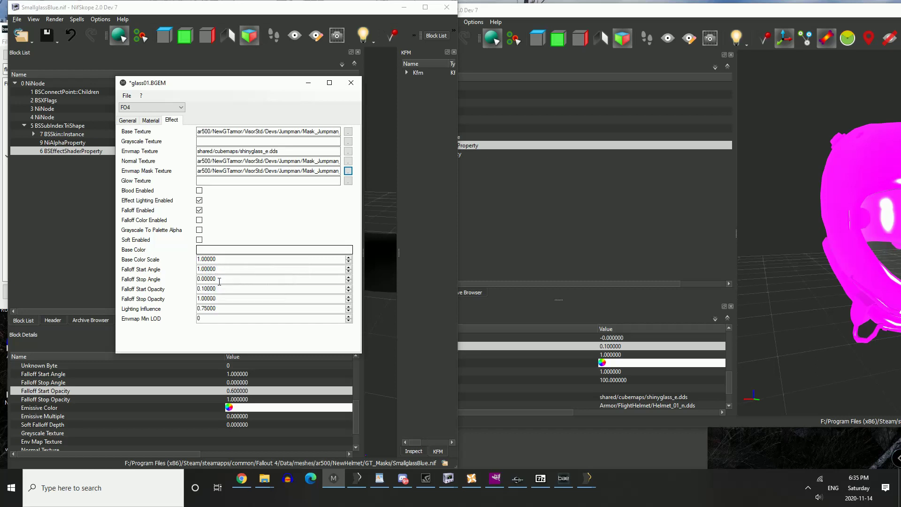
left_click_drag(218, 289, 203, 290)
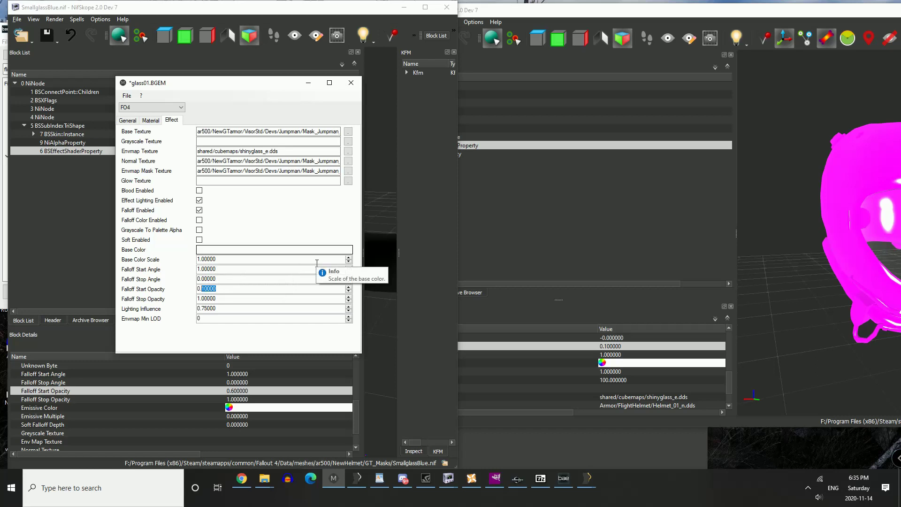
type("6")
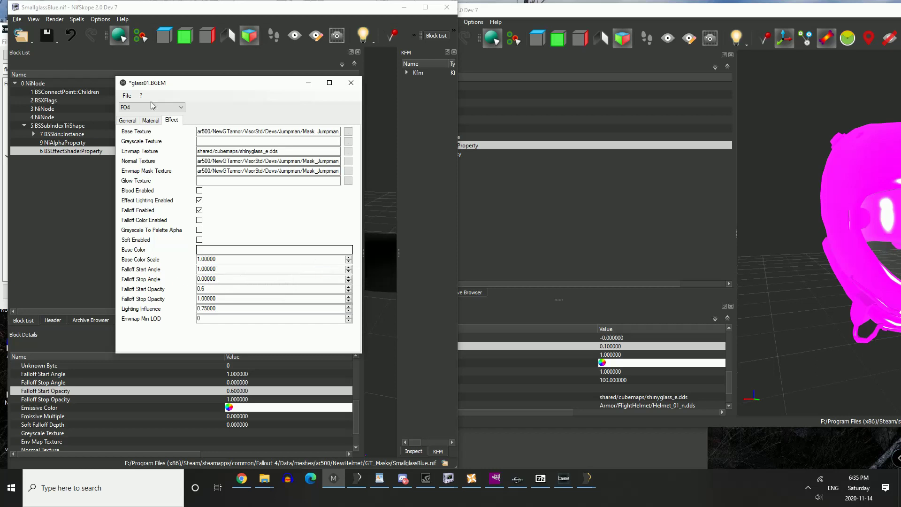
left_click(126, 96)
Step: Start Save As for the glass material and browse to Data\Materials\ar500\GtNewArmor\VisorStd\Visors
left_click(133, 139)
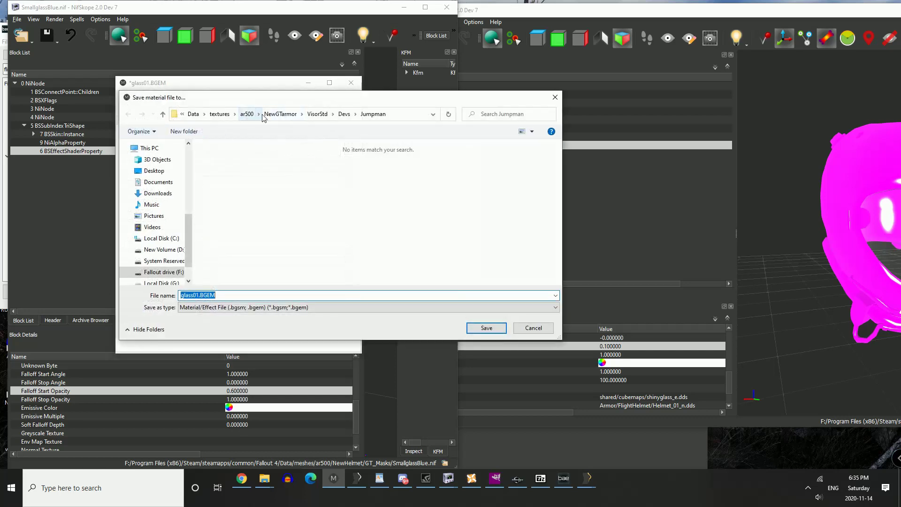
left_click(192, 114)
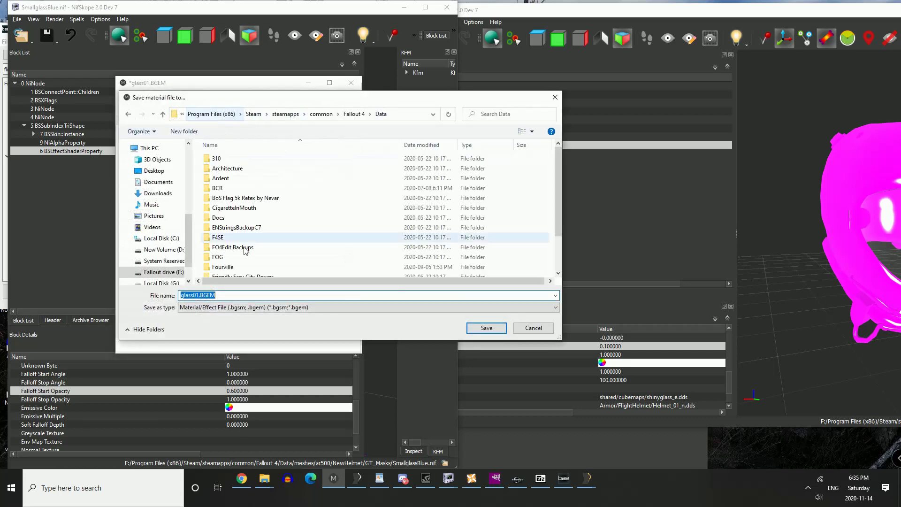
scroll(243, 253, "down", 5)
left_click(225, 233)
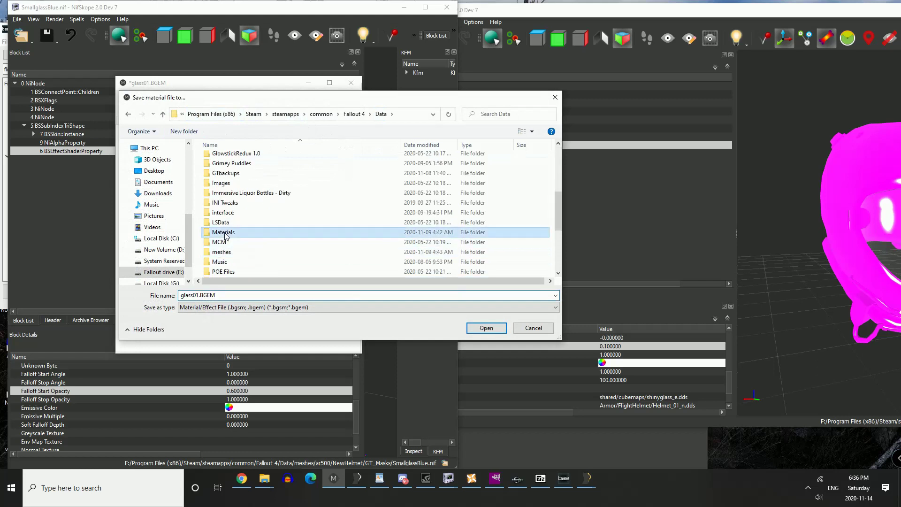
double_click(225, 233)
double_click(226, 229)
scroll(262, 252, "down", 5)
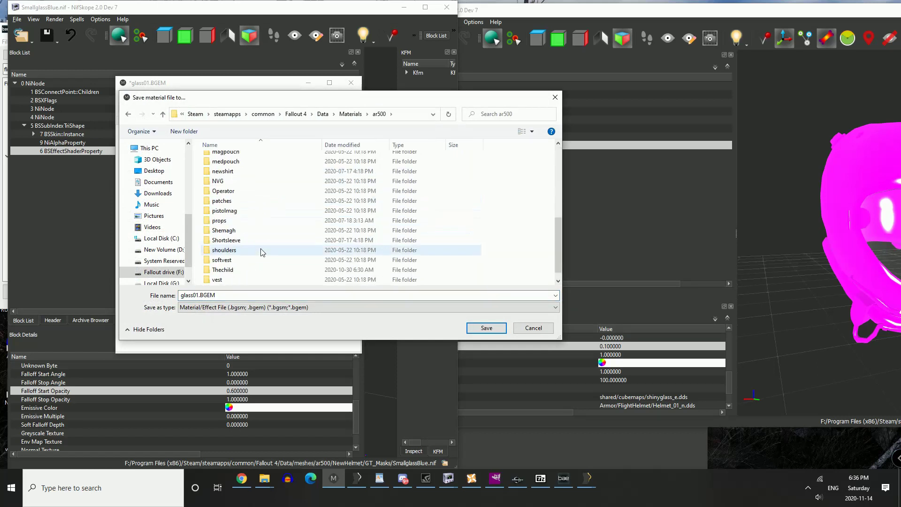
scroll(239, 197, "up", 4)
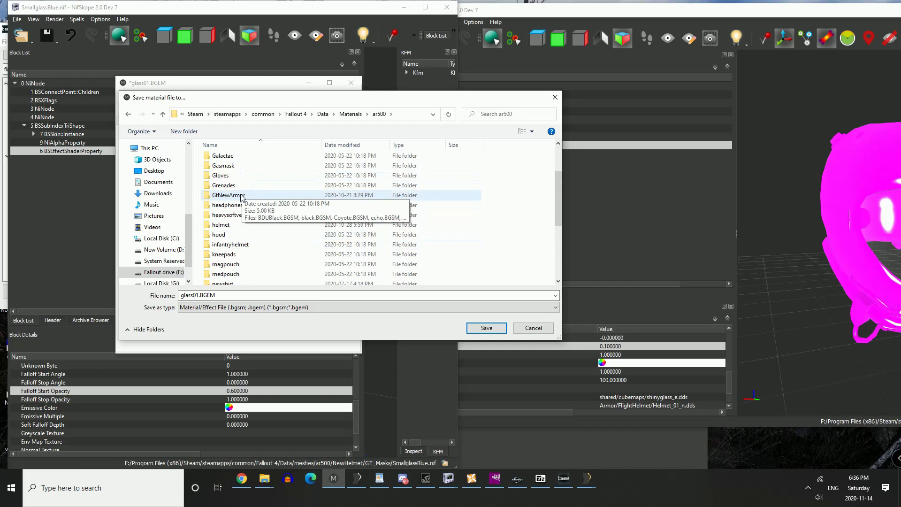
double_click(239, 196)
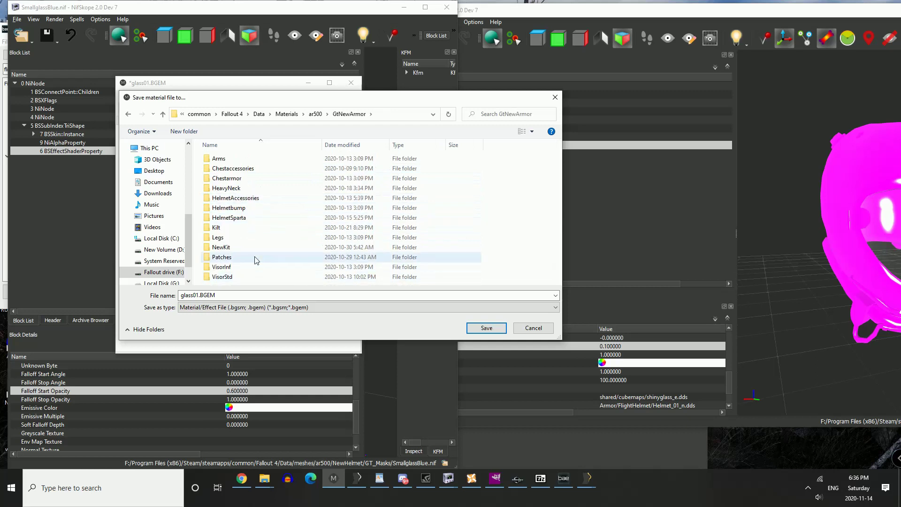
double_click(222, 276)
double_click(221, 217)
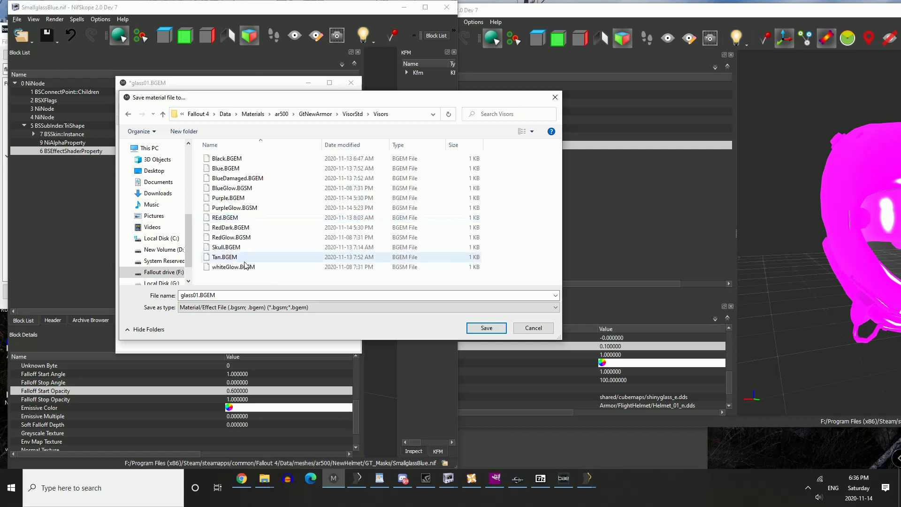
Step: Rename the file from glass01 to BlueGlass.BGEM
double_click(200, 294)
left_click(199, 295)
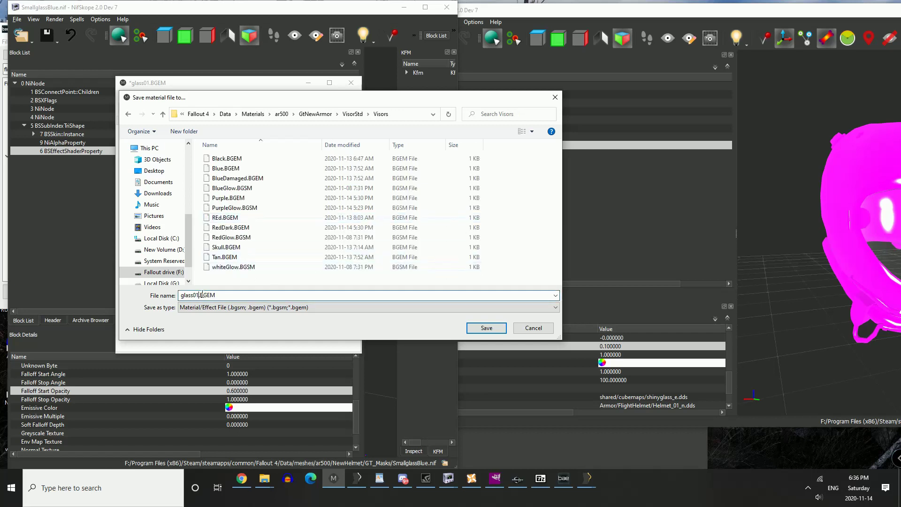
double_click(198, 295)
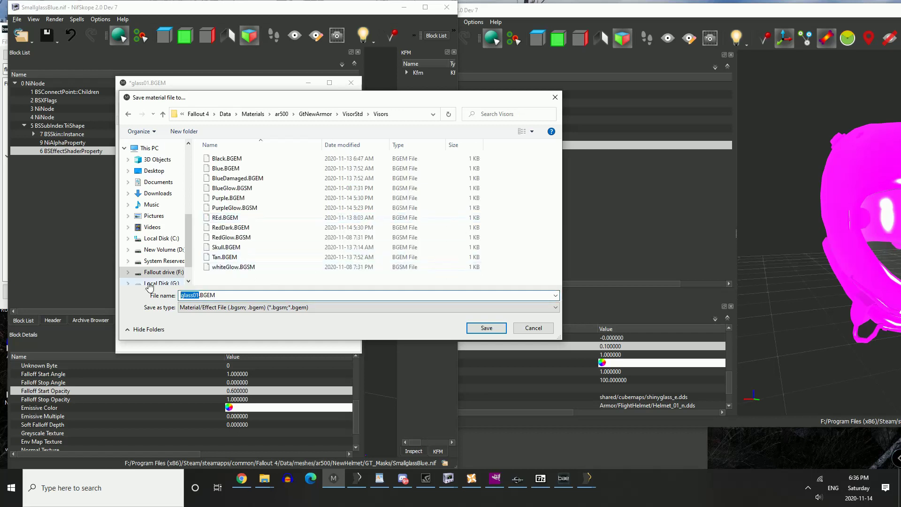
type("BlueG;lass")
key("BackSpace")
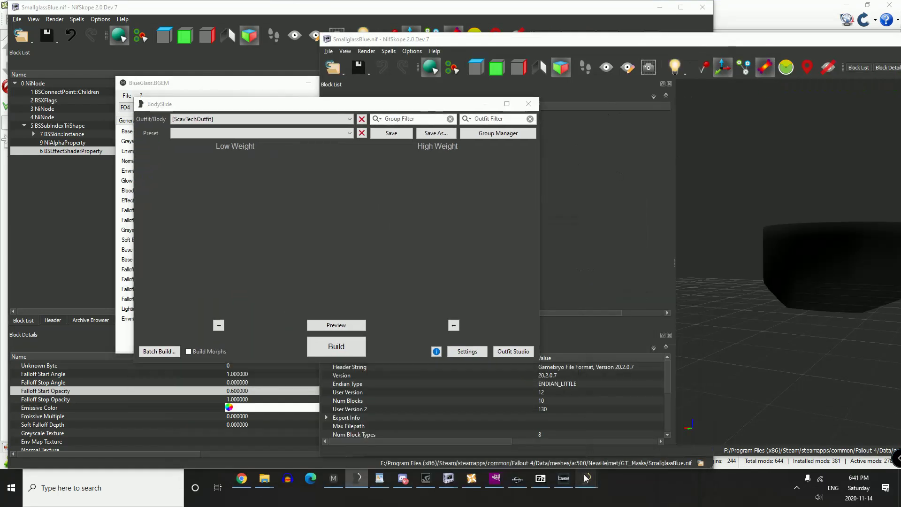
Step: Start a new Outfit Studio project and browse the GT_Masks meshes folder for the mesh file
mouse_move(586, 477)
left_click(550, 444)
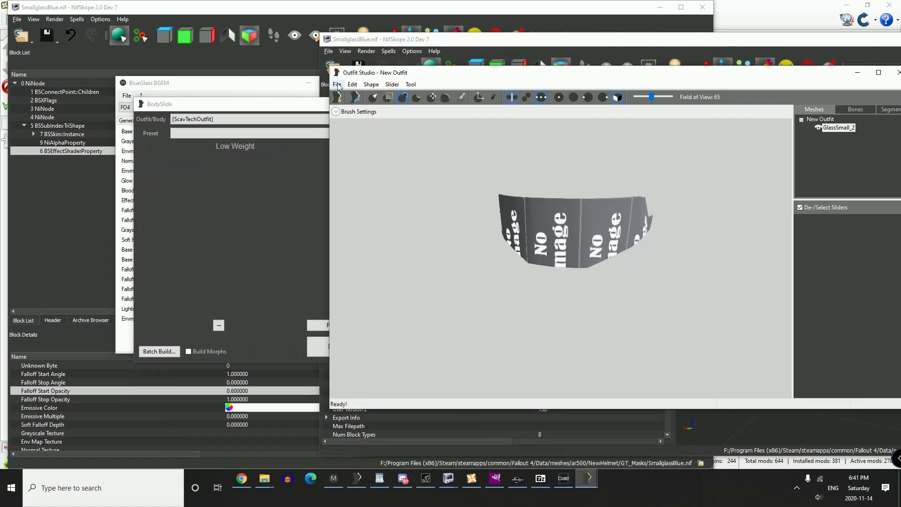
left_click(337, 85)
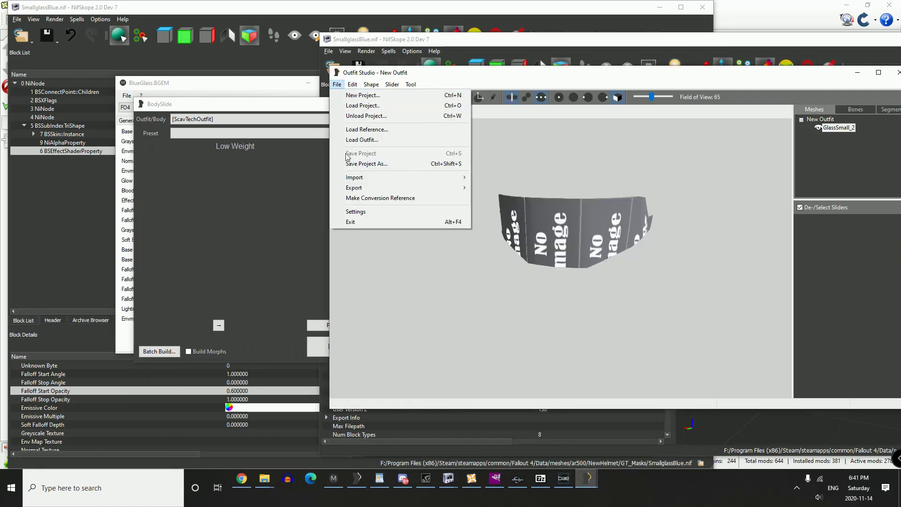
left_click(362, 95)
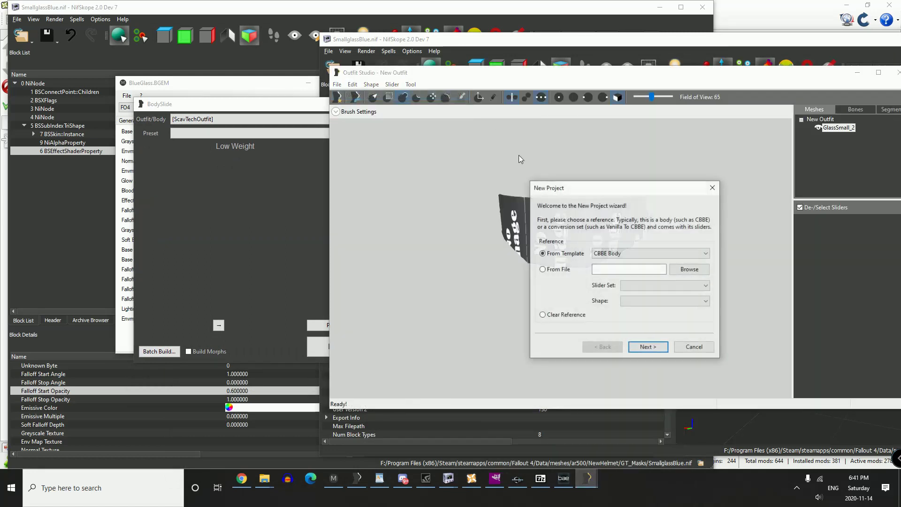
left_click(631, 346)
left_click(692, 243)
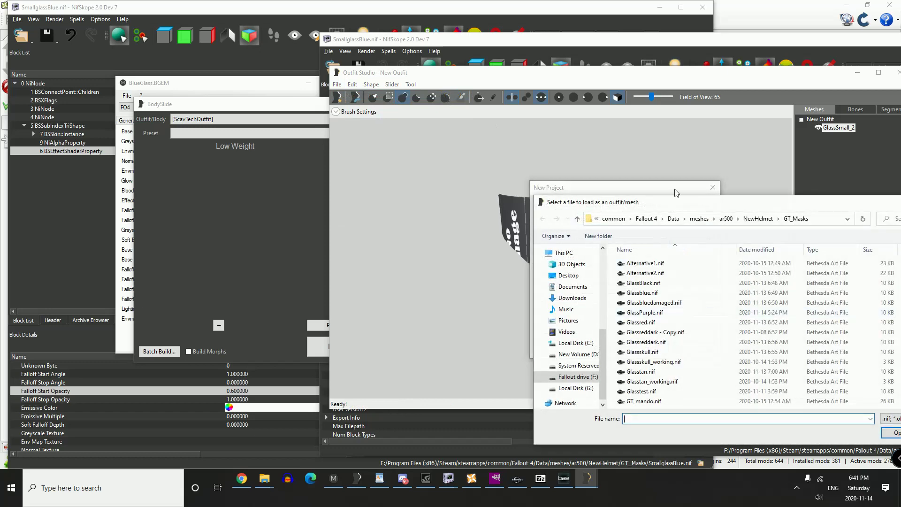
left_click_drag(685, 204, 540, 142)
scroll(535, 272, "down", 5)
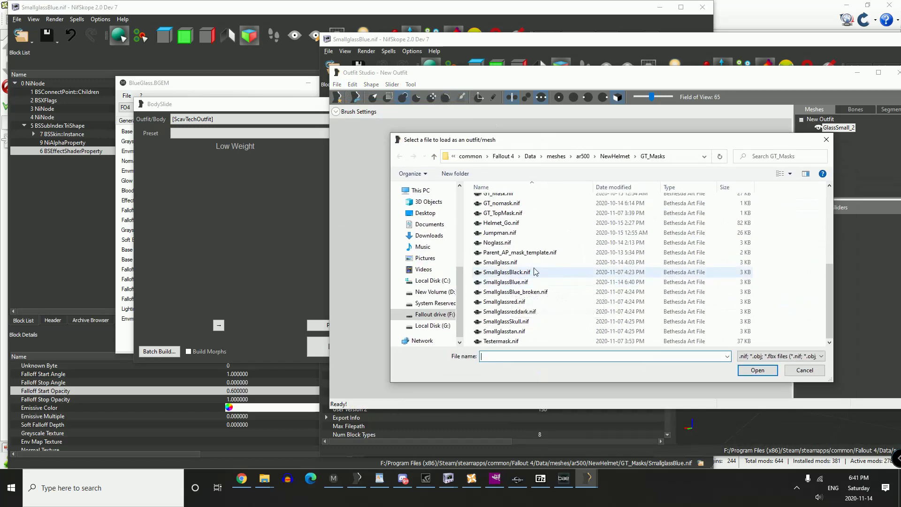
Step: Load SmallglassBlue.nif as a new project and open the GlassSmall_2 shape properties
double_click(535, 282)
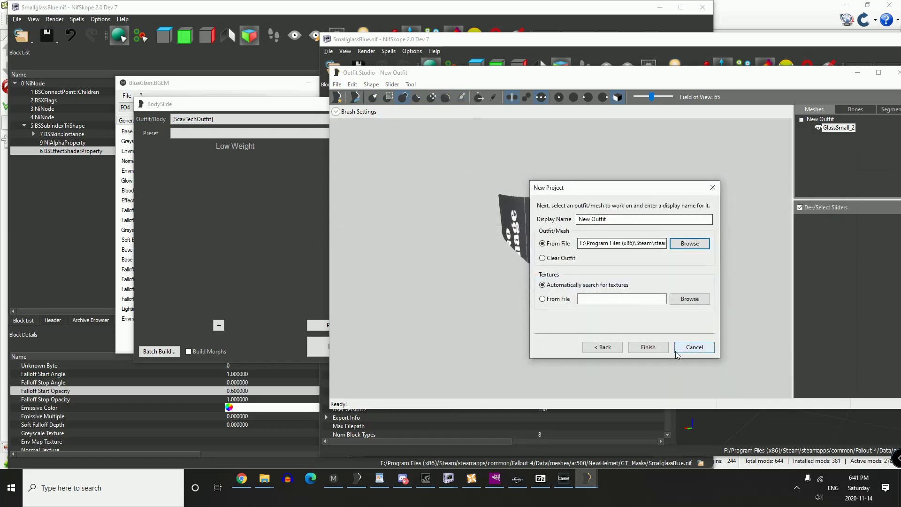
left_click(662, 348)
right_click(836, 135)
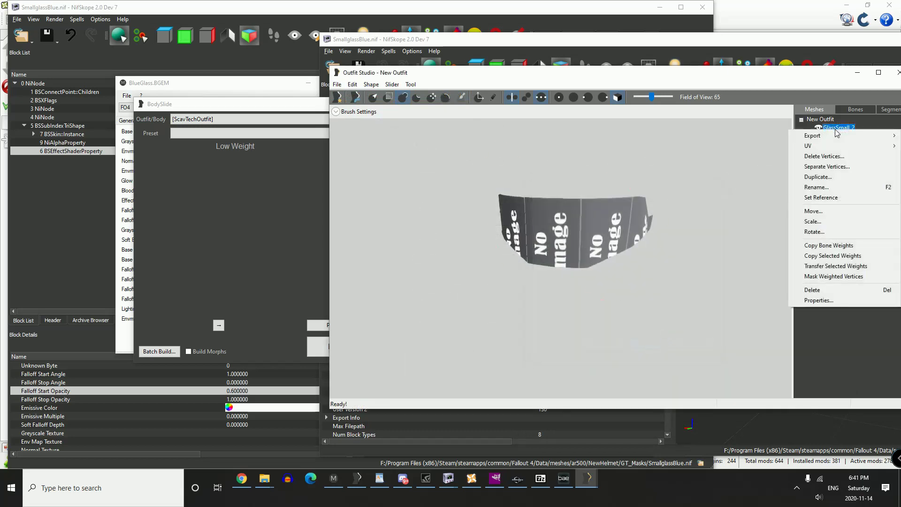
left_click(821, 300)
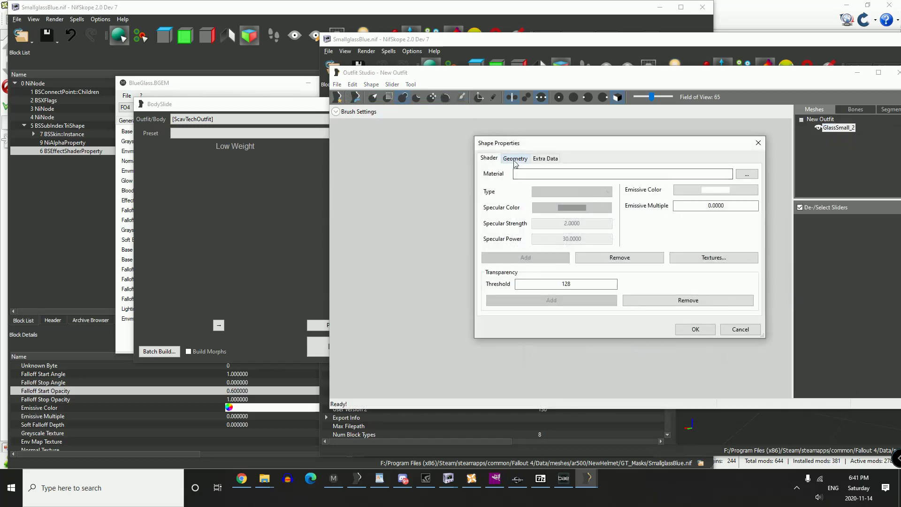
left_click(515, 159)
left_click(488, 158)
Step: Assign BlueGlass.BGEM from Materials\ar500\GtNewArmor\VisorStd\Visors as the shape's material
left_click(747, 174)
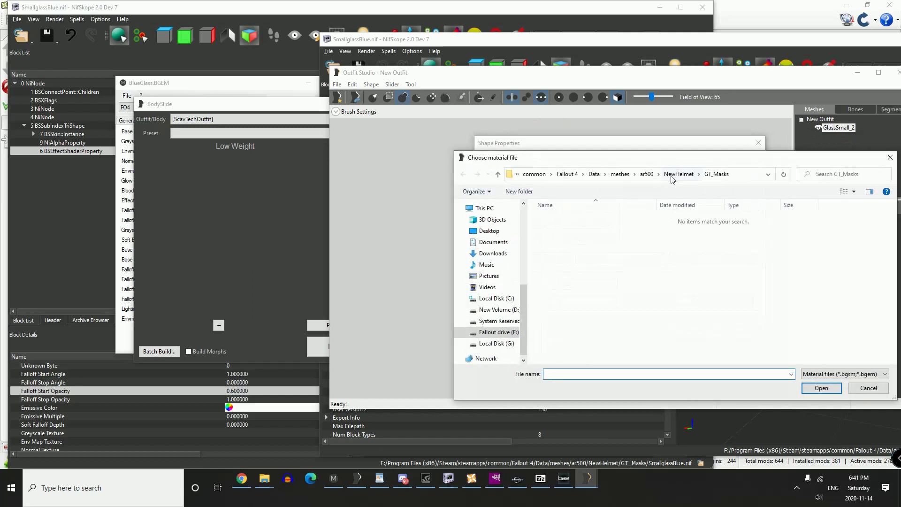
left_click(594, 174)
double_click(561, 331)
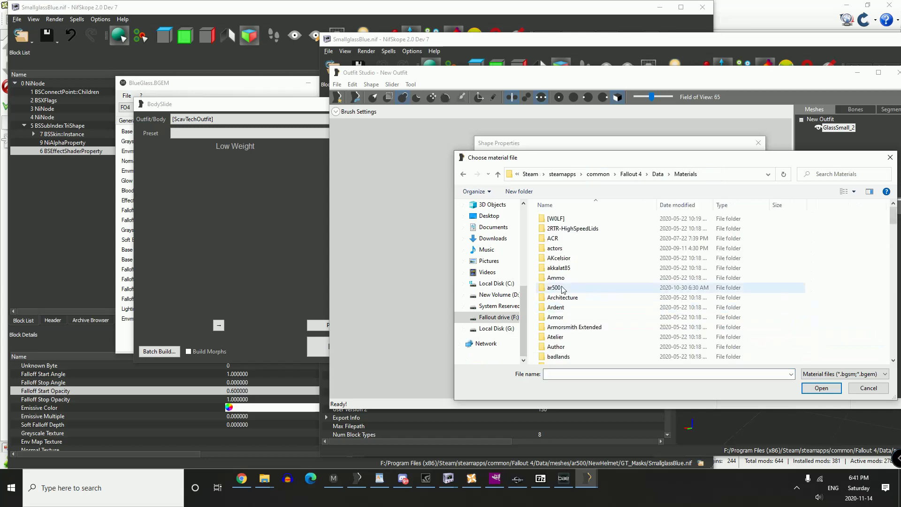
double_click(554, 287)
scroll(565, 254, "down", 5)
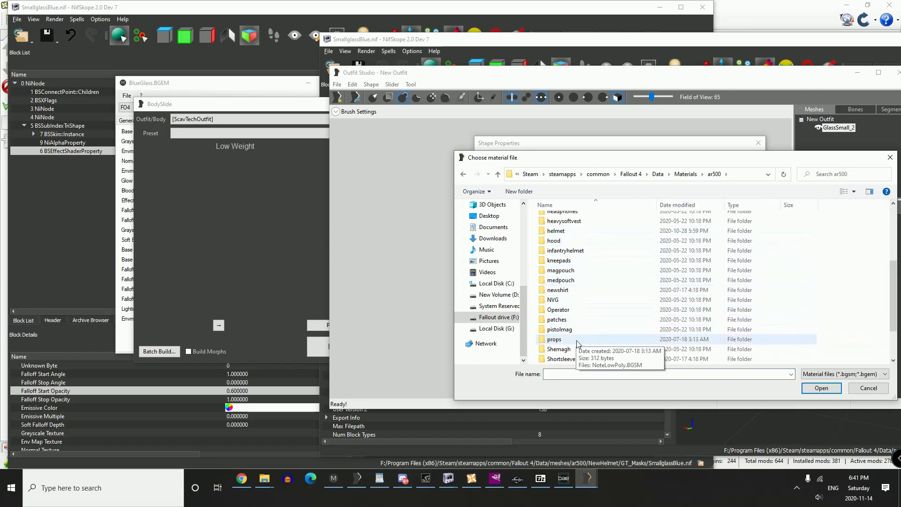
scroll(582, 343, "down", 2)
scroll(583, 345, "up", 7)
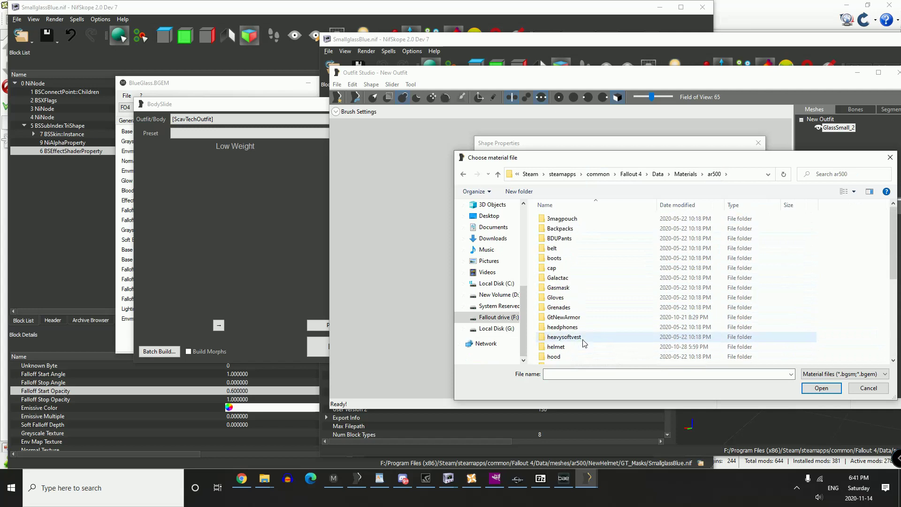
double_click(563, 317)
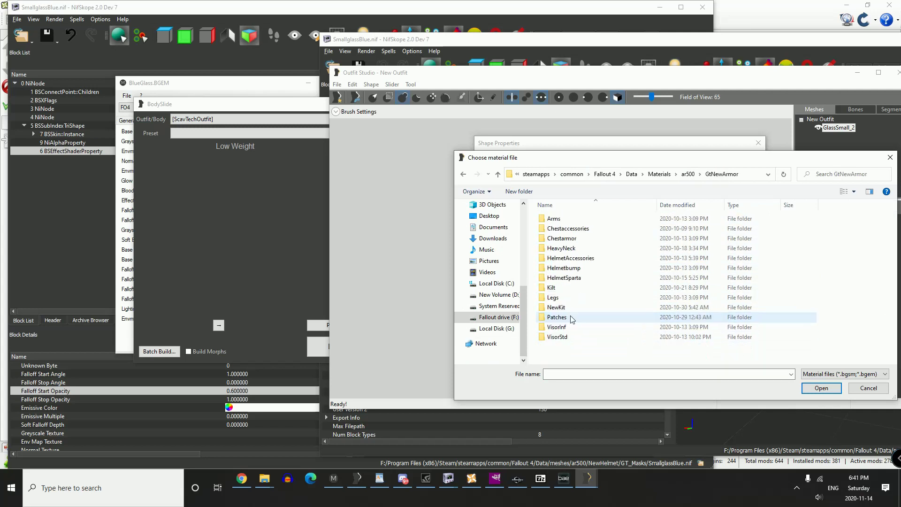
double_click(559, 337)
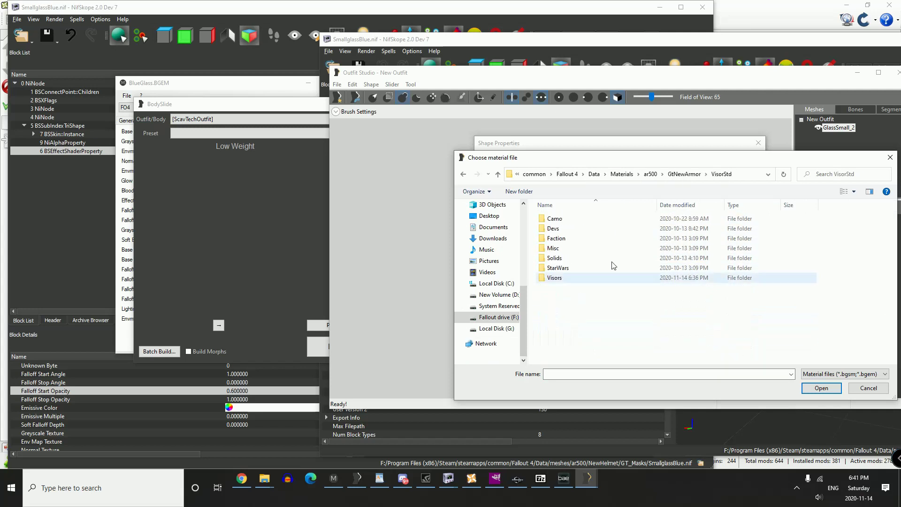
double_click(554, 279)
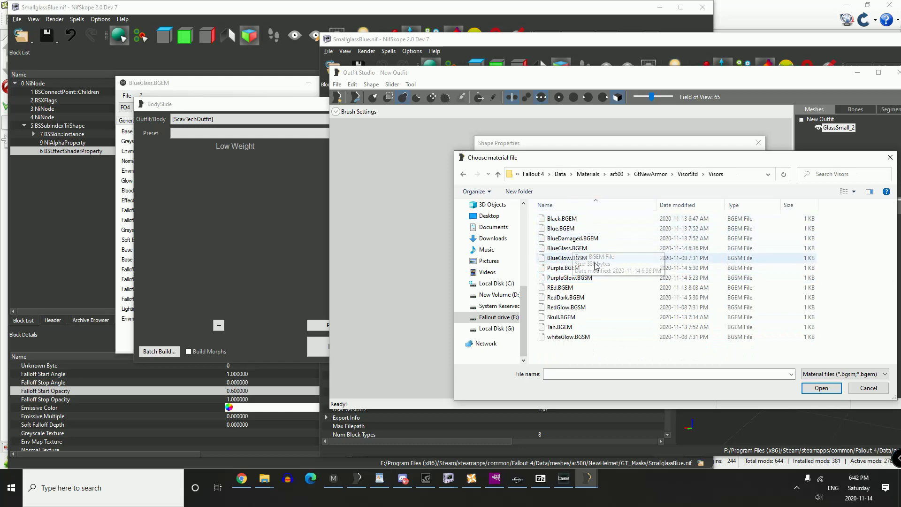
double_click(558, 249)
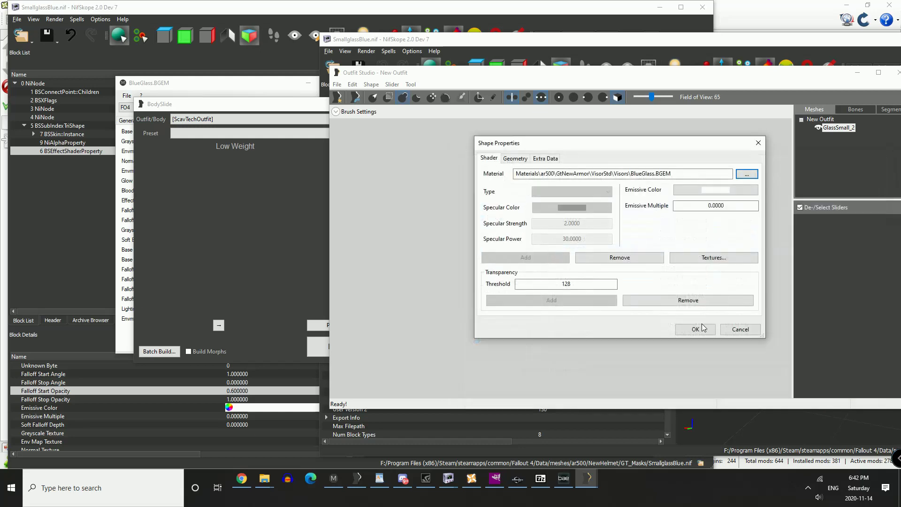
left_click(695, 329)
Step: Zoom, orbit and pan the viewport to show the cyan GlassSmall_2 visor up close
scroll(536, 297, "up", 3)
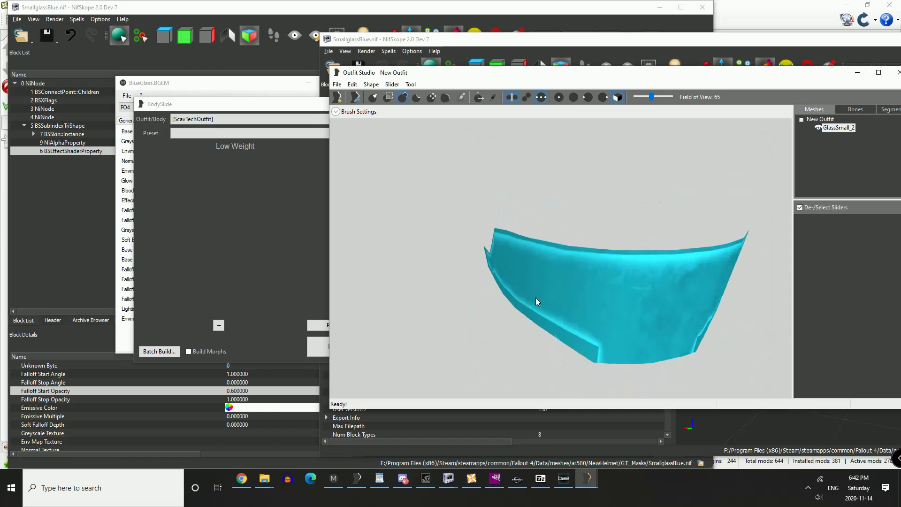
scroll(535, 298, "down", 2)
mouse_move(548, 297)
right_mouse_down()
mouse_move(645, 227)
mouse_move(643, 204)
right_mouse_up()
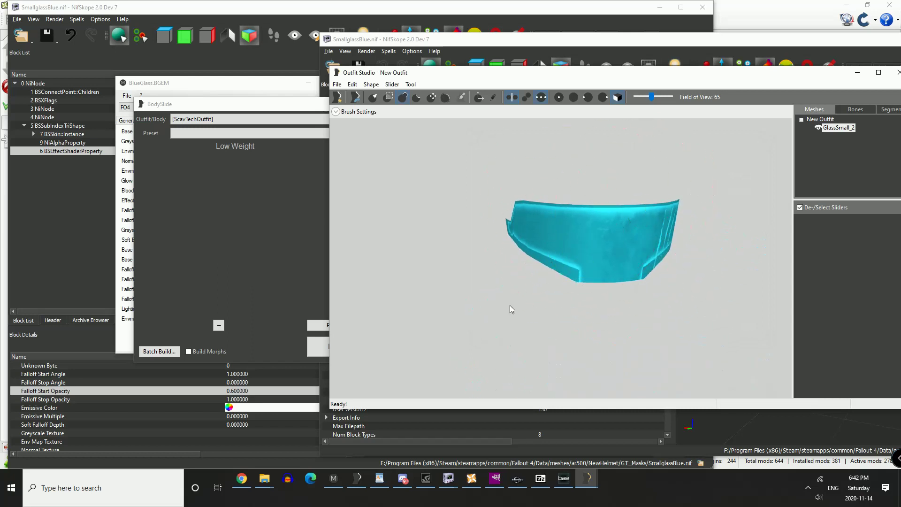
right_click_drag(510, 305, 572, 304)
scroll(573, 304, "up", 1)
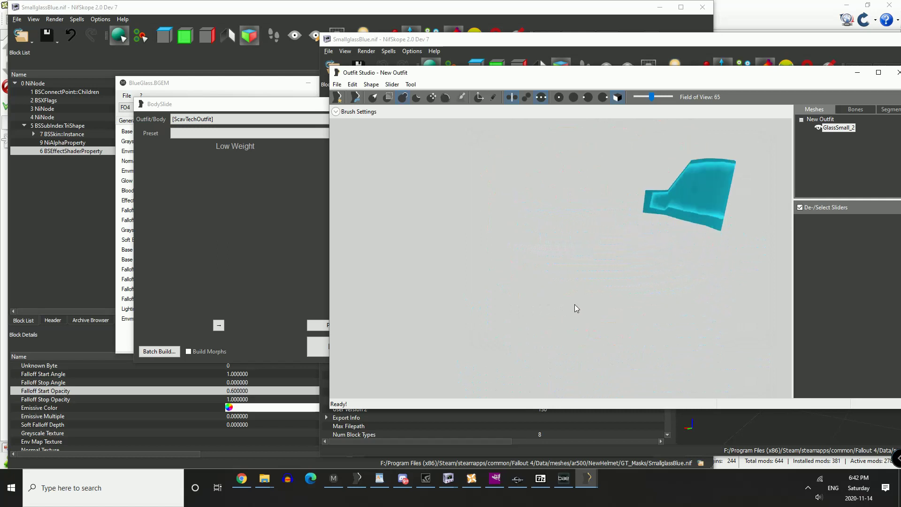
middle_click_drag(649, 285, 600, 304)
scroll(607, 292, "up", 2)
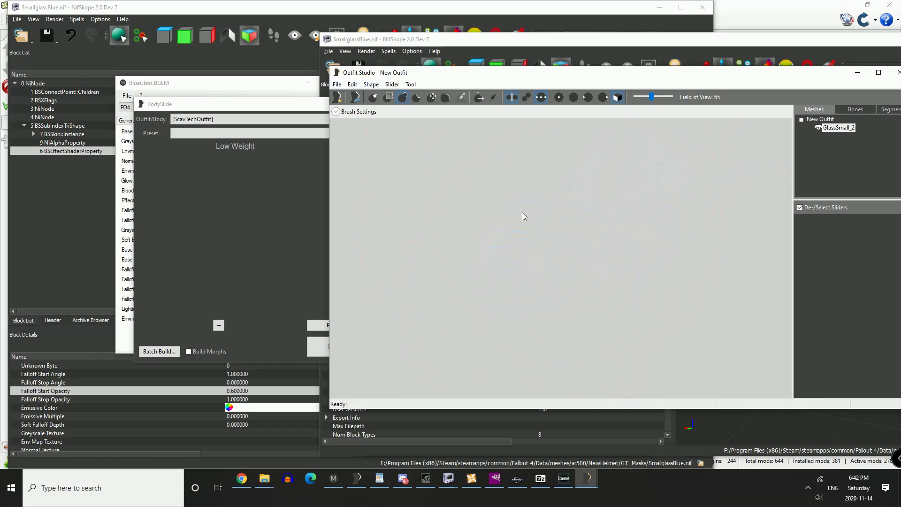
scroll(412, 206, "up", 3)
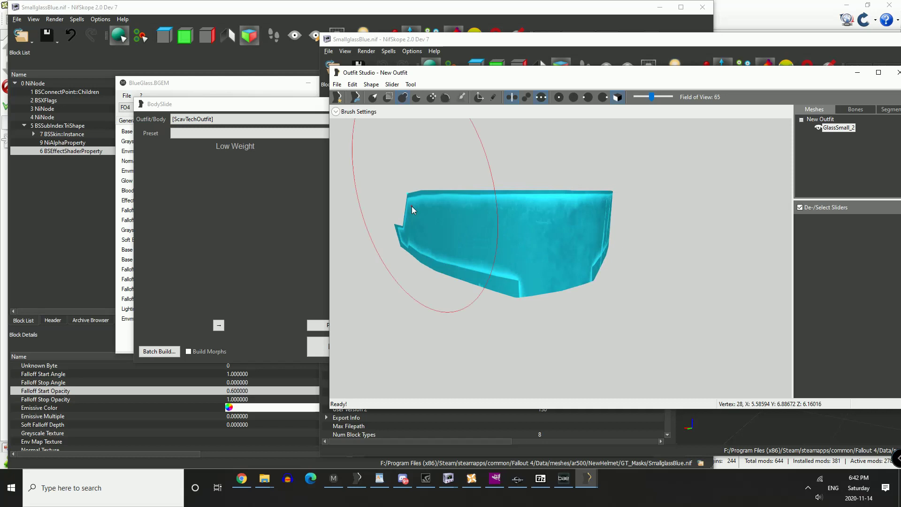
Step: Start a NIF export of the mesh and browse from the Data folder into meshes\ar500
left_click(337, 85)
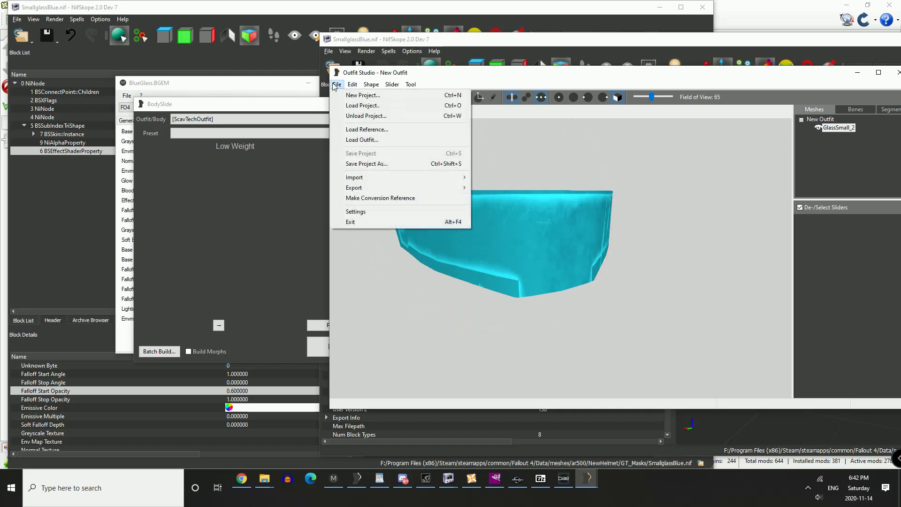
mouse_move(361, 188)
left_click(495, 188)
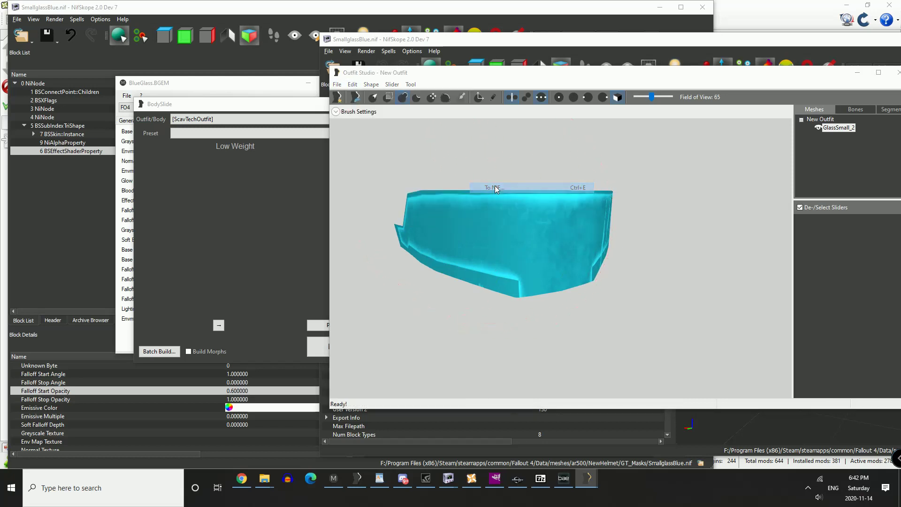
left_click(529, 113)
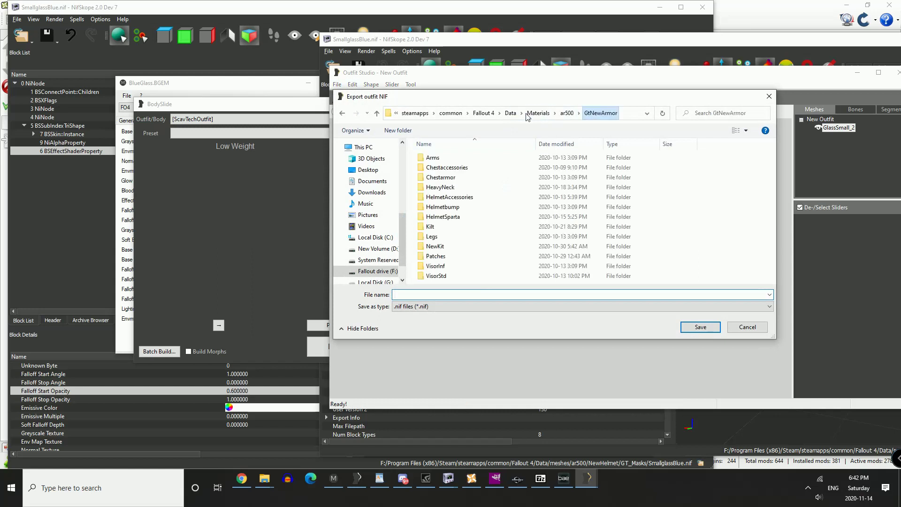
left_click(472, 113)
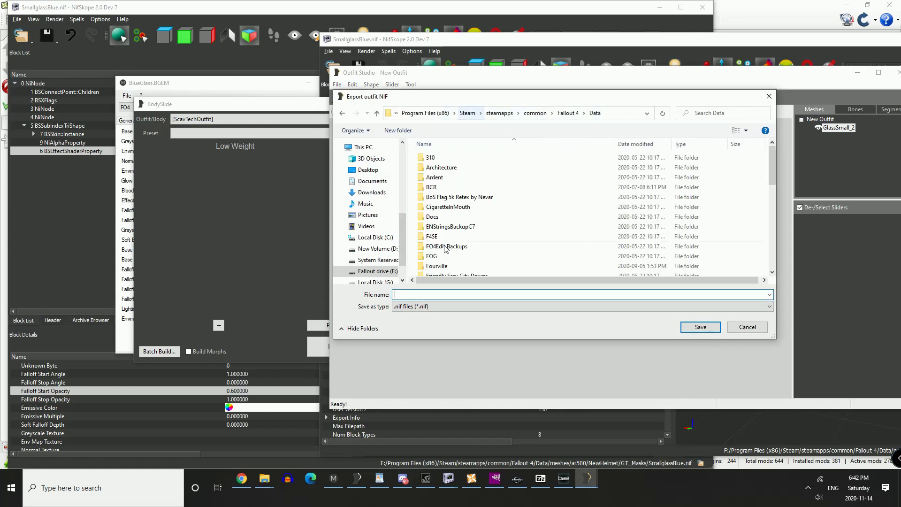
scroll(461, 262, "down", 5)
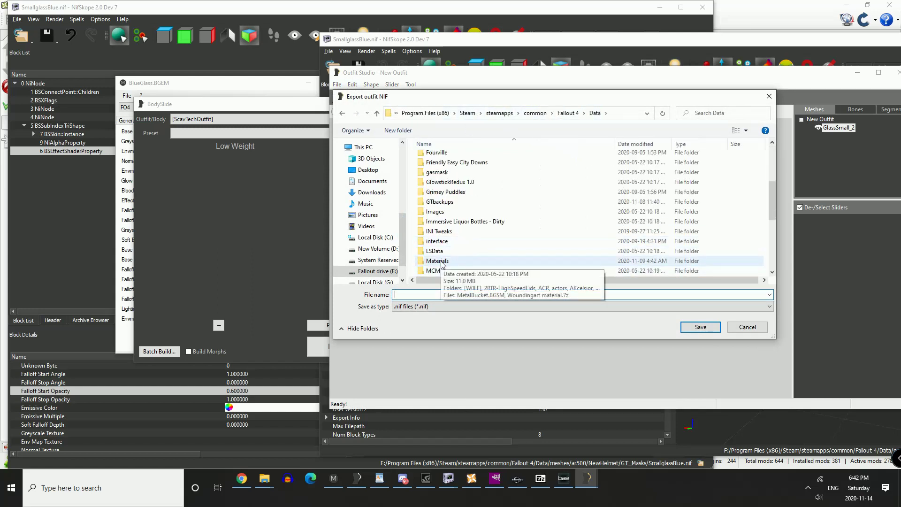
scroll(461, 271, "down", 2)
double_click(435, 221)
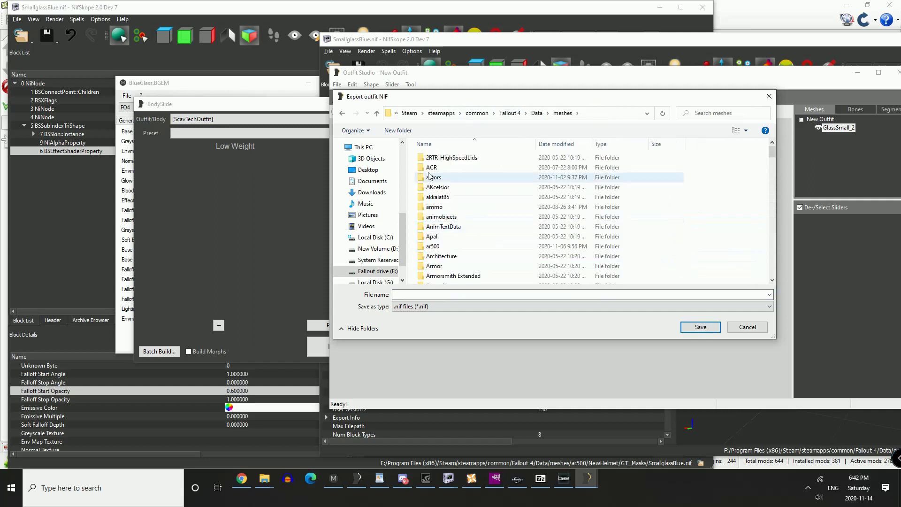
double_click(436, 246)
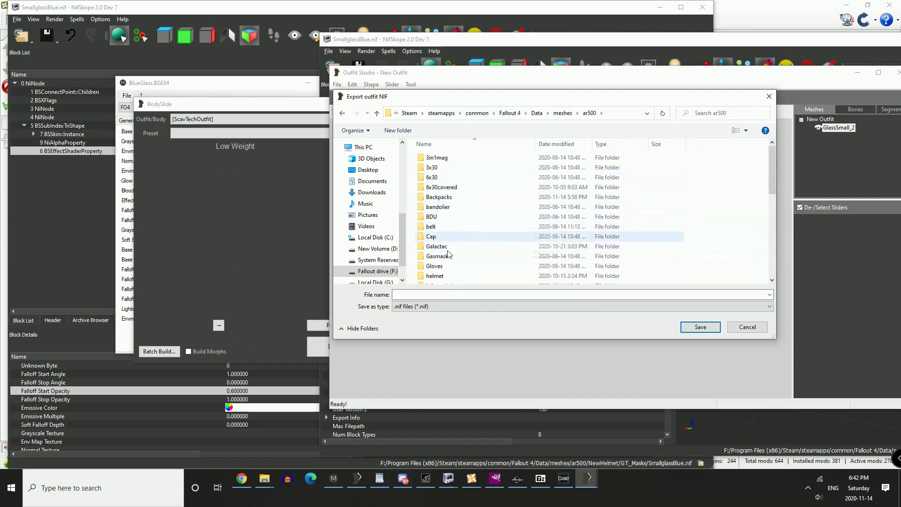
Step: Save it in NewHelmet\GT_Masks as SmallglassBlue.nif, replacing the existing file
scroll(441, 244, "down", 5)
double_click(441, 240)
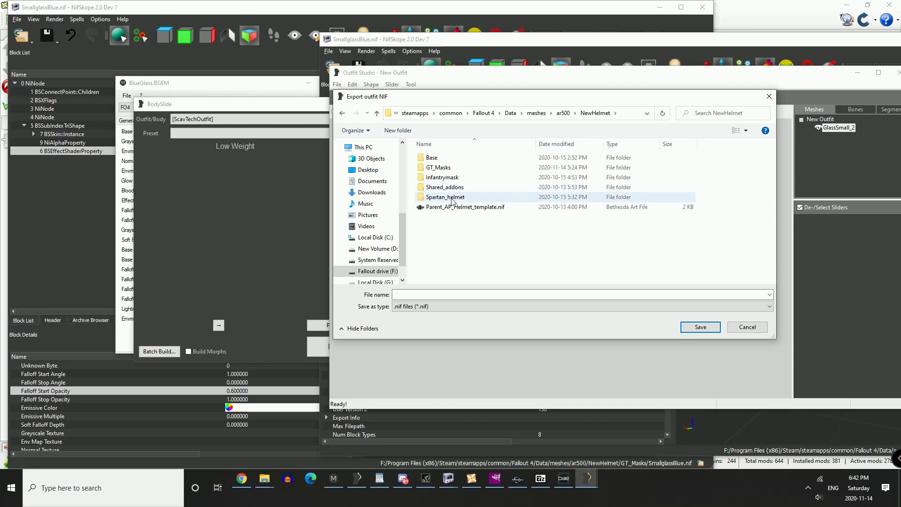
double_click(441, 168)
scroll(462, 207, "down", 5)
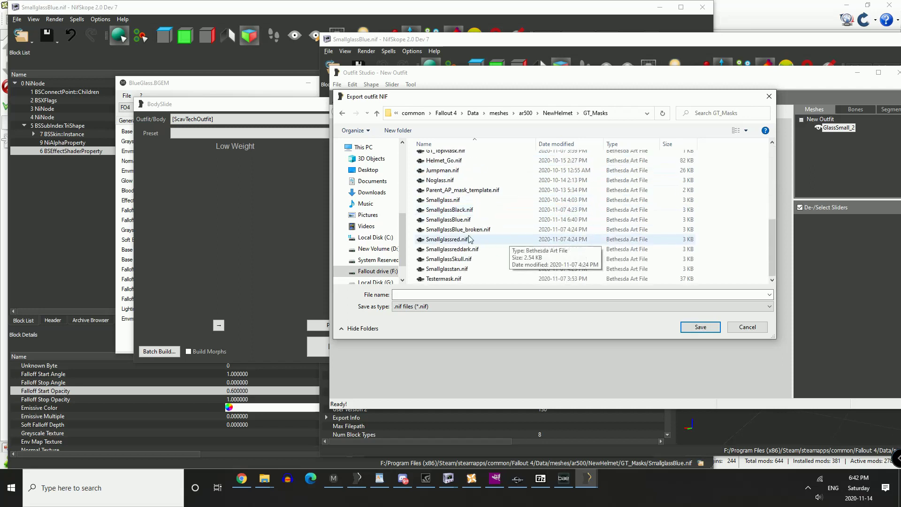
left_click(448, 219)
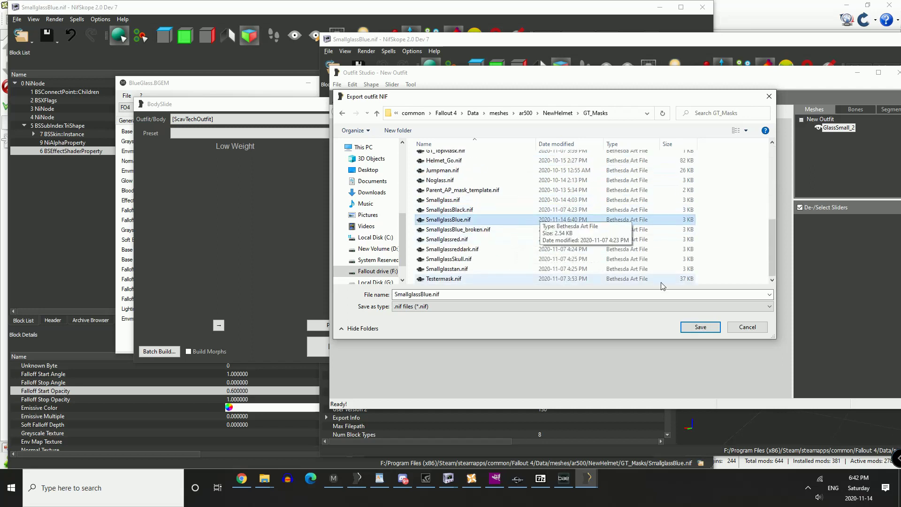
left_click(700, 326)
left_click(477, 239)
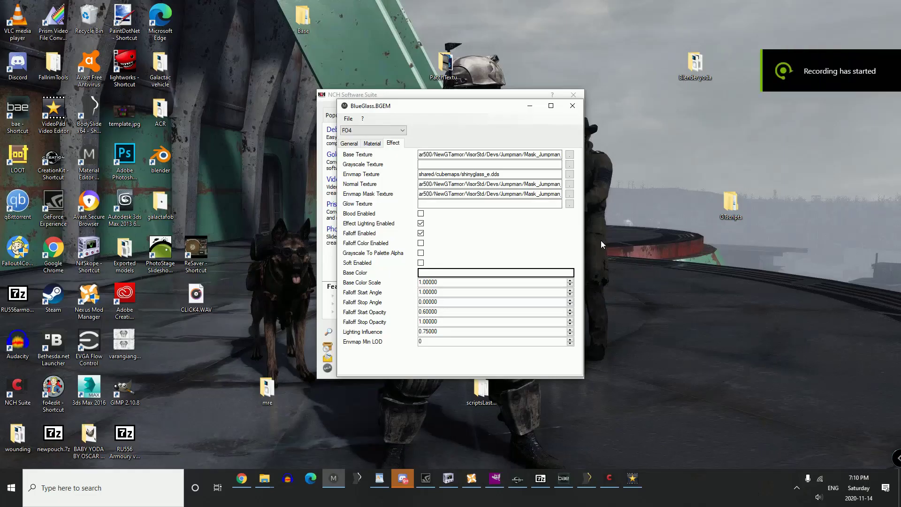
Step: Give the material a cyan base colour, base colour scale 5 and falloff start opacity 0.3
left_click(489, 273)
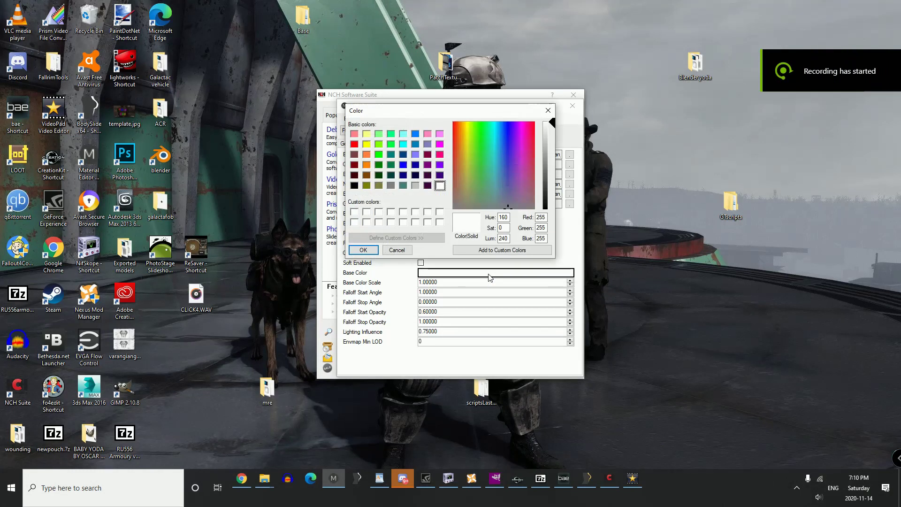
left_click(403, 165)
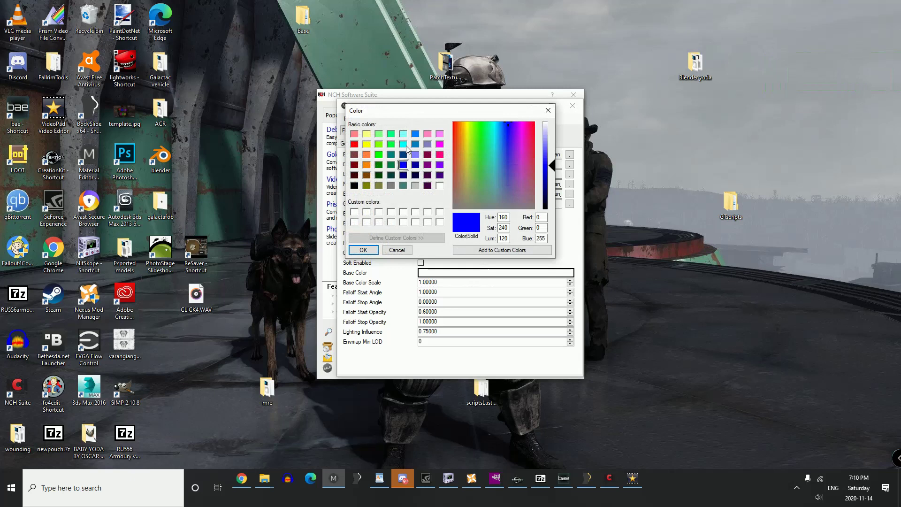
left_click(406, 145)
left_click(363, 250)
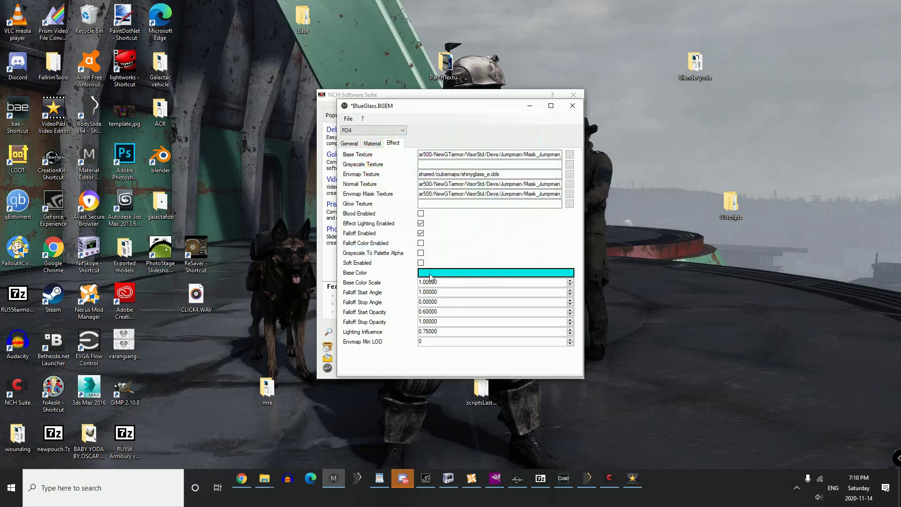
left_click(425, 282)
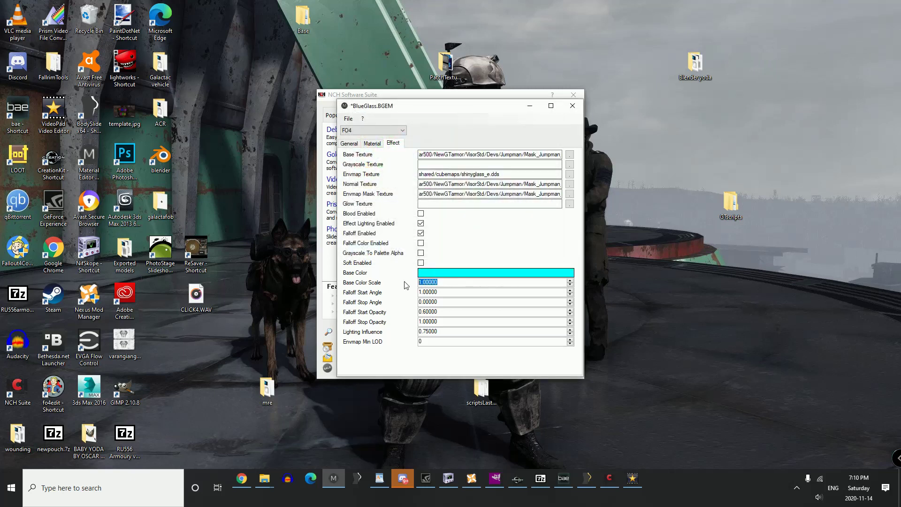
type("5")
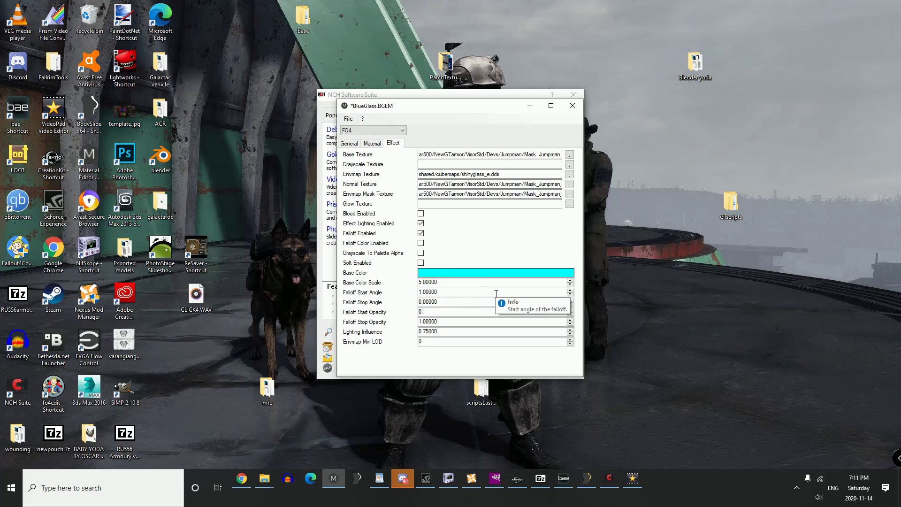
key("Return")
Step: Save BlueGlass.BGEM and launch Fallout 4 through F4SE from Nexus Mod Manager
left_click(348, 118)
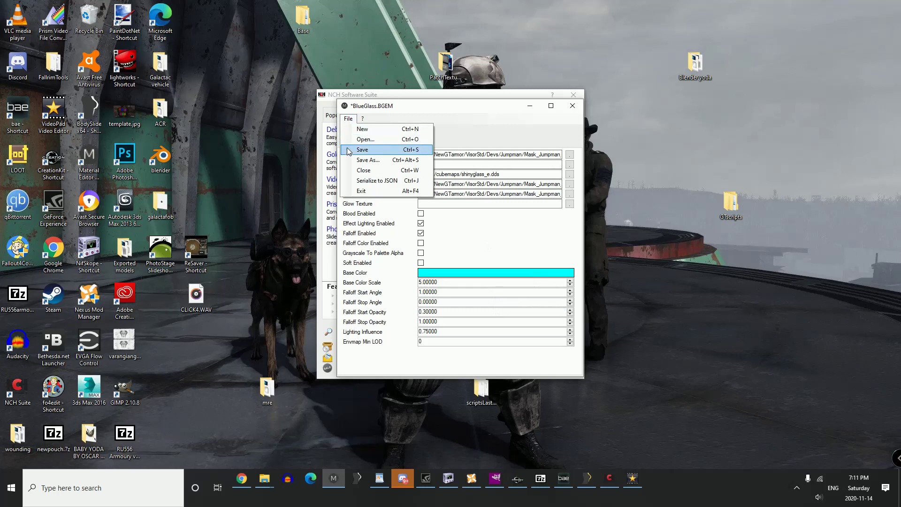
left_click(361, 149)
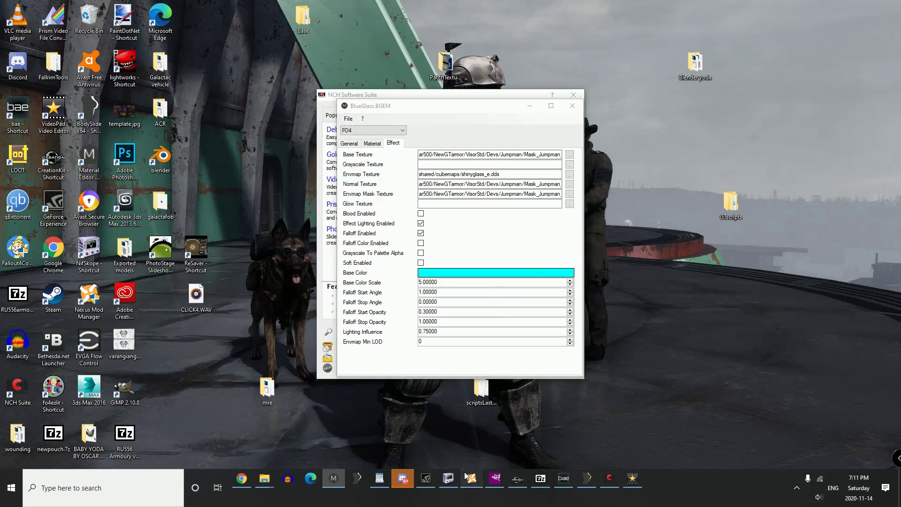
left_click(472, 478)
left_click(31, 19)
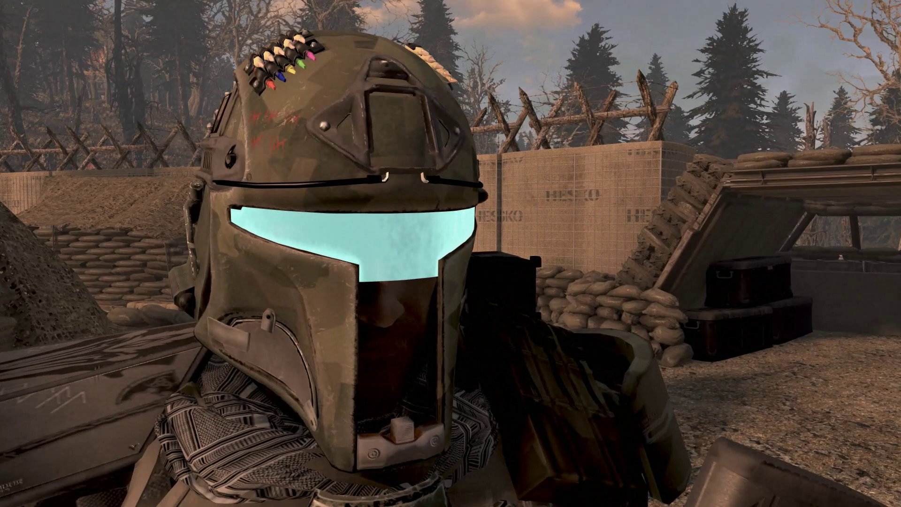
Step: Run tm and tfc 1 in the console to restore the HUD and normal camera, then close it
type("tm")
key("Return")
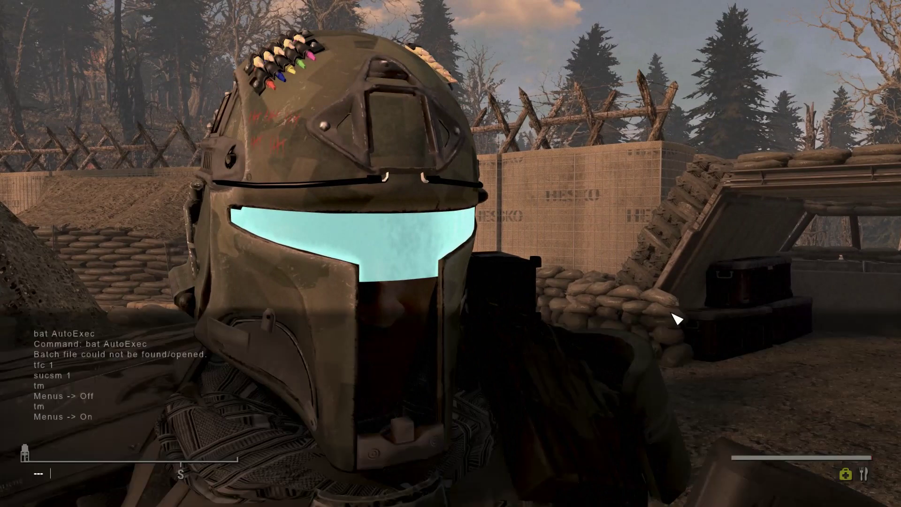
type("tfc 1")
key("Return")
key("grave")
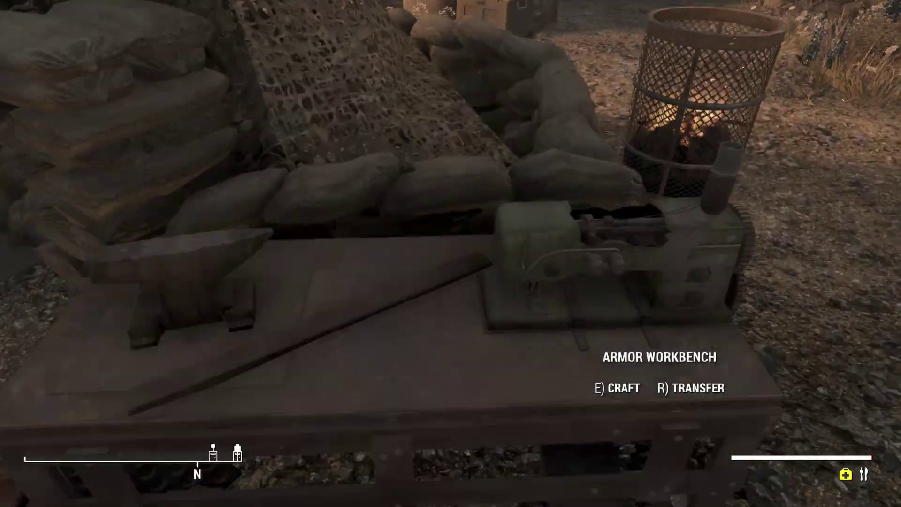
key("e")
scroll(610, 384, "down", 1)
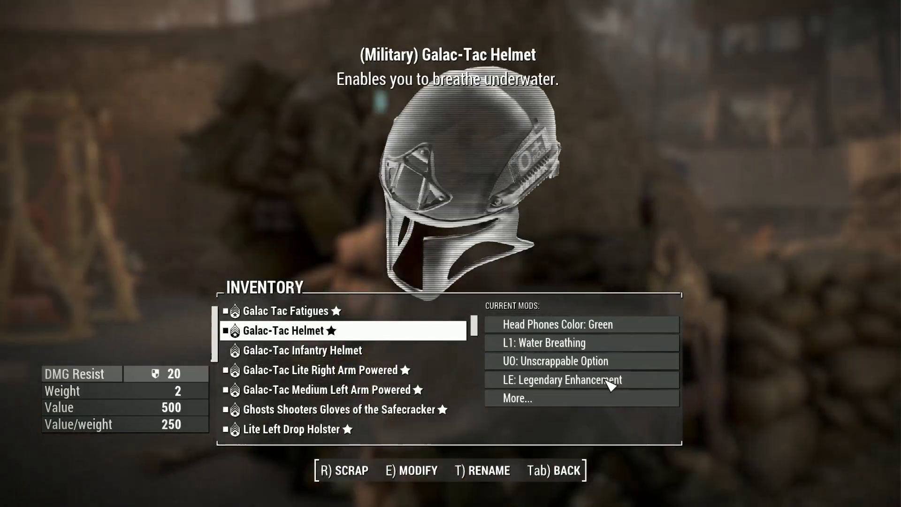
key("e")
scroll(610, 384, "down", 11)
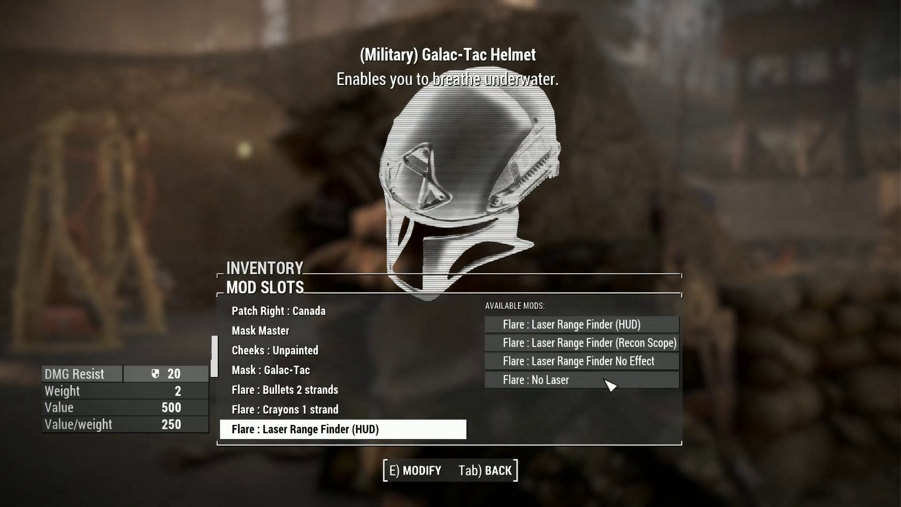
scroll(610, 384, "down", 2)
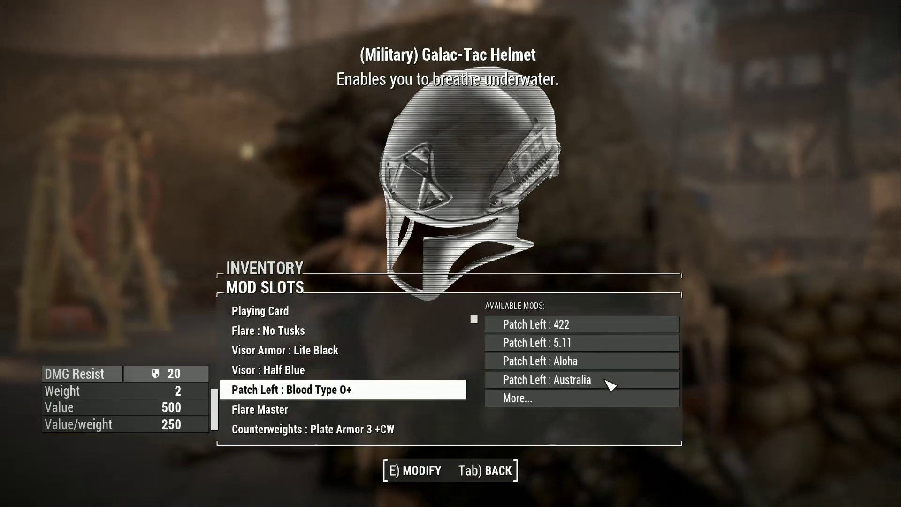
scroll(610, 384, "up", 1)
key("e")
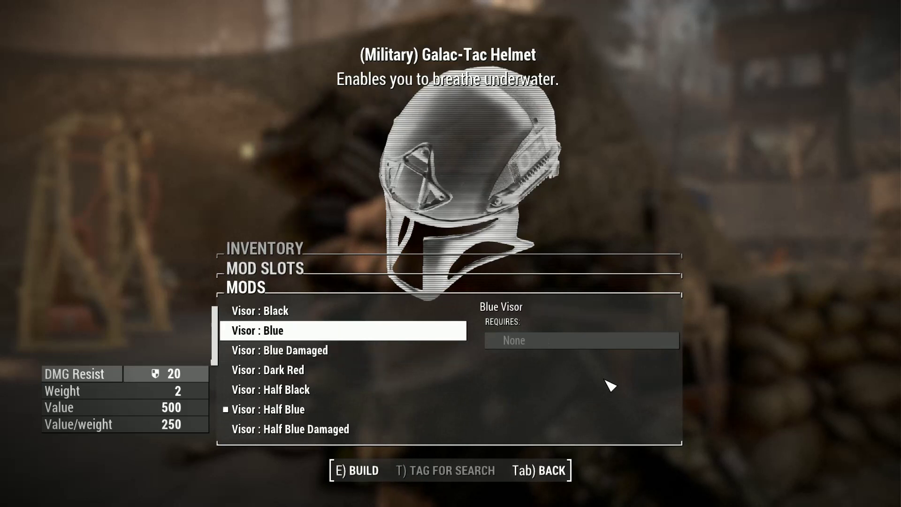
key("Tab")
key("Tab")
key("Tab")
key("Return")
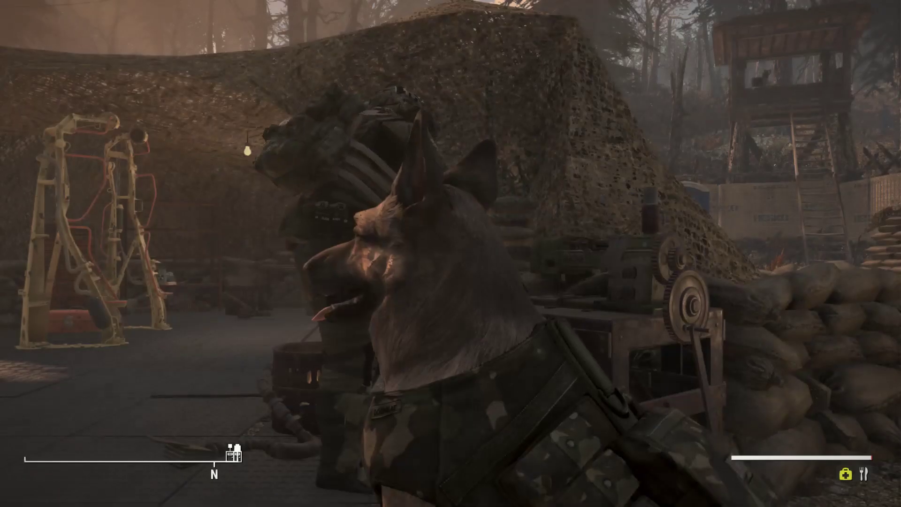